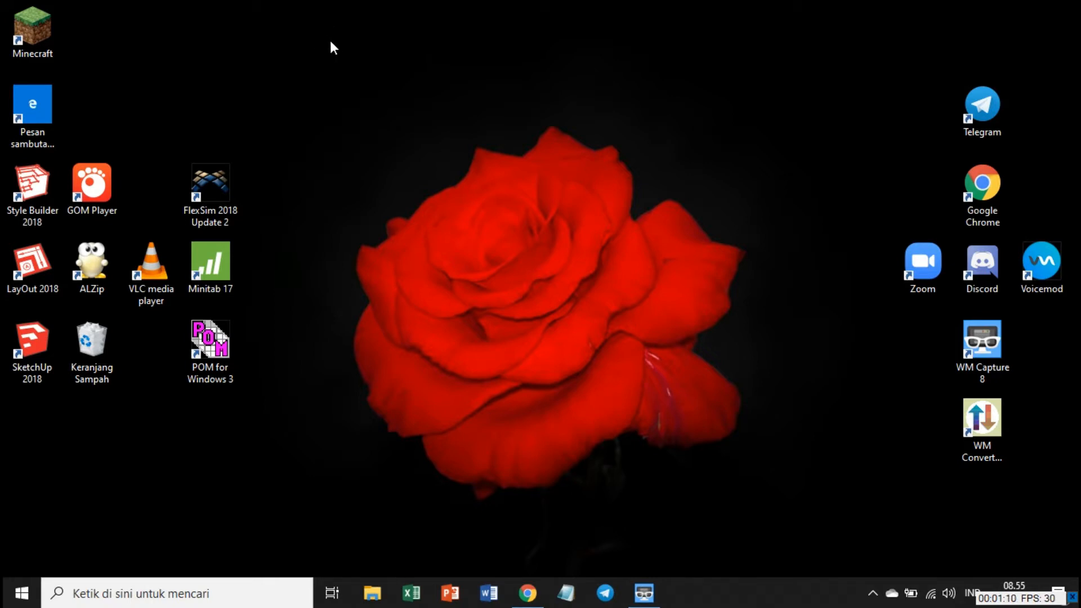
Launch FlexSim and create a new model using seconds, meters and liters as the model units.
double_click(220, 178)
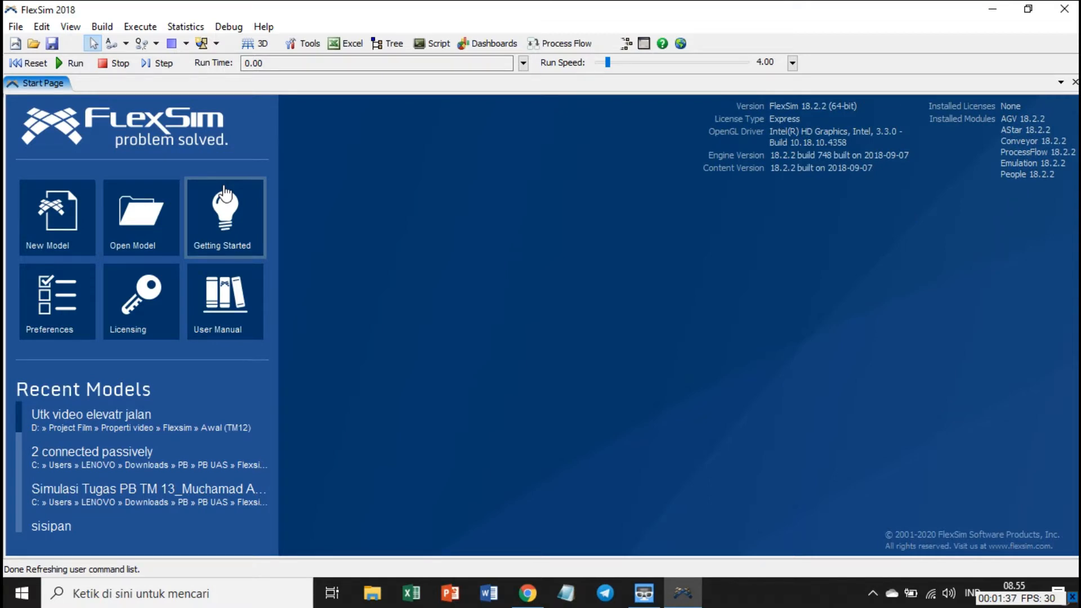
click(84, 243)
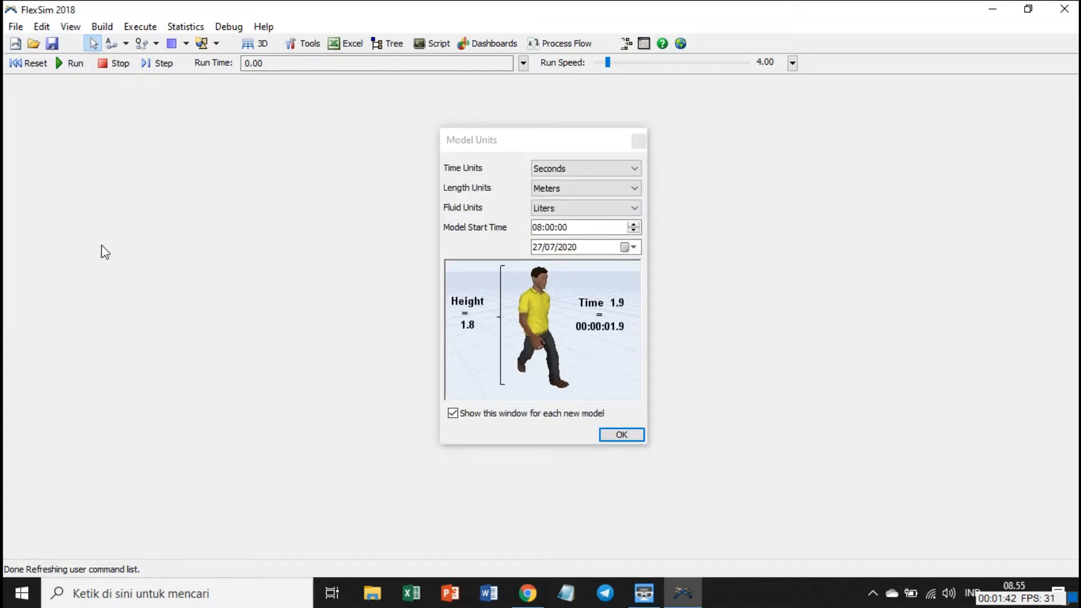
click(622, 436)
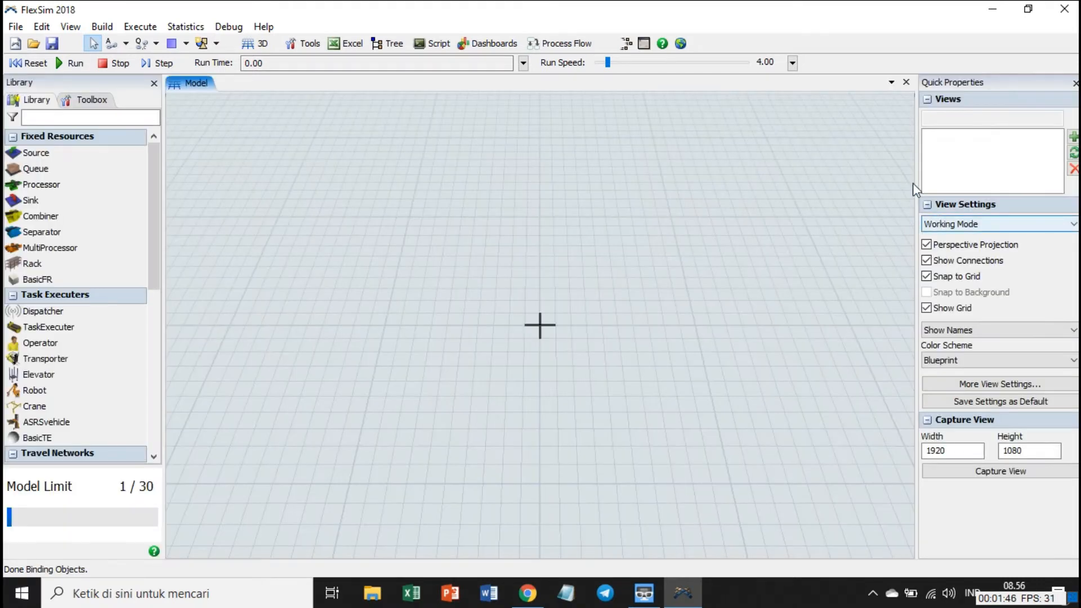
scroll(474, 289, down, 2)
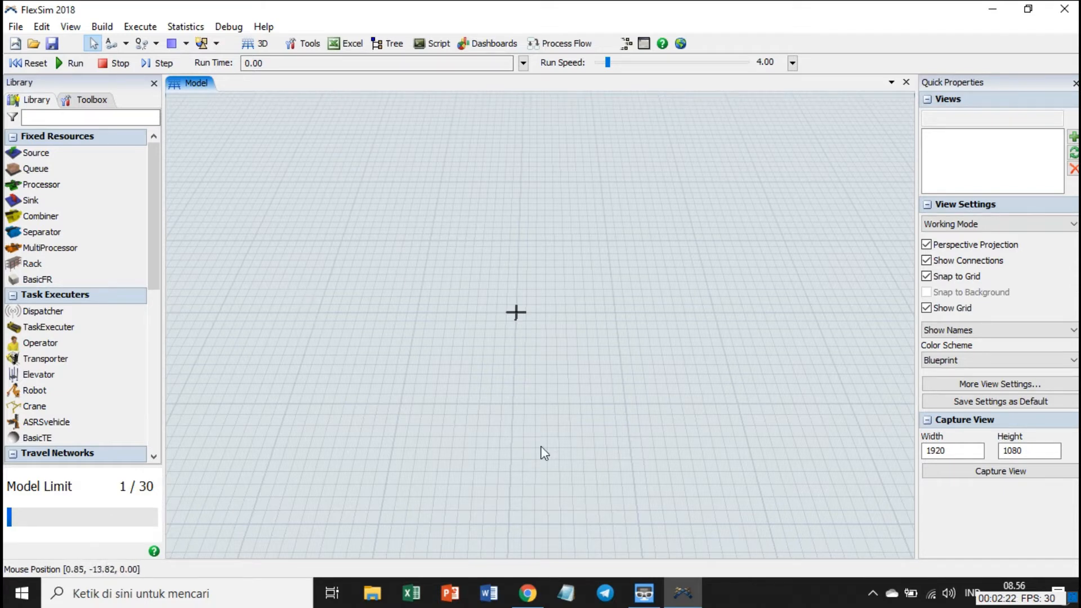
scroll(437, 358, up, 2)
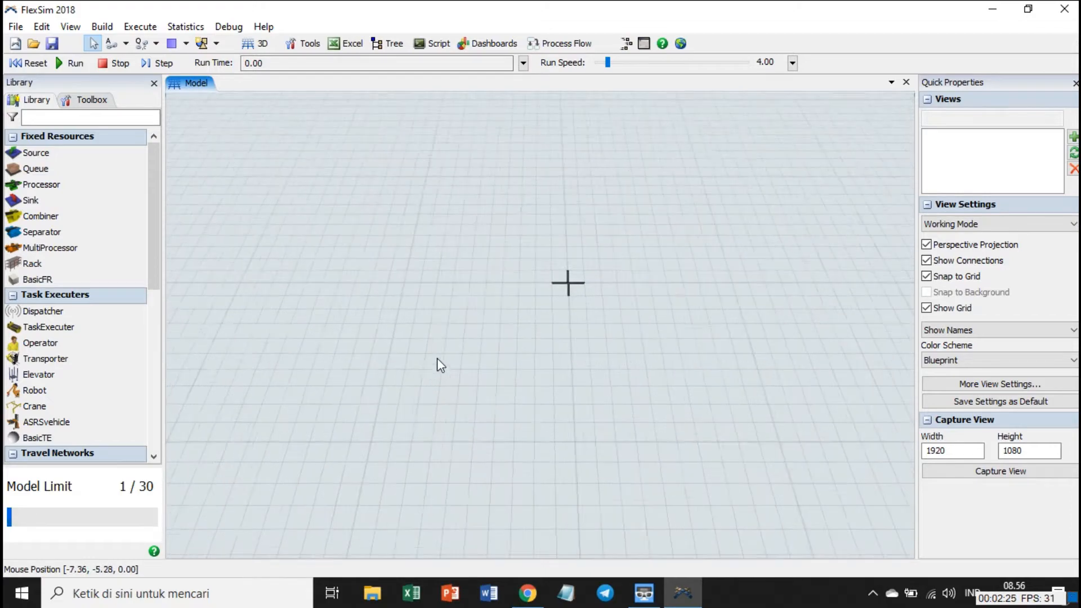
scroll(437, 358, up, 3)
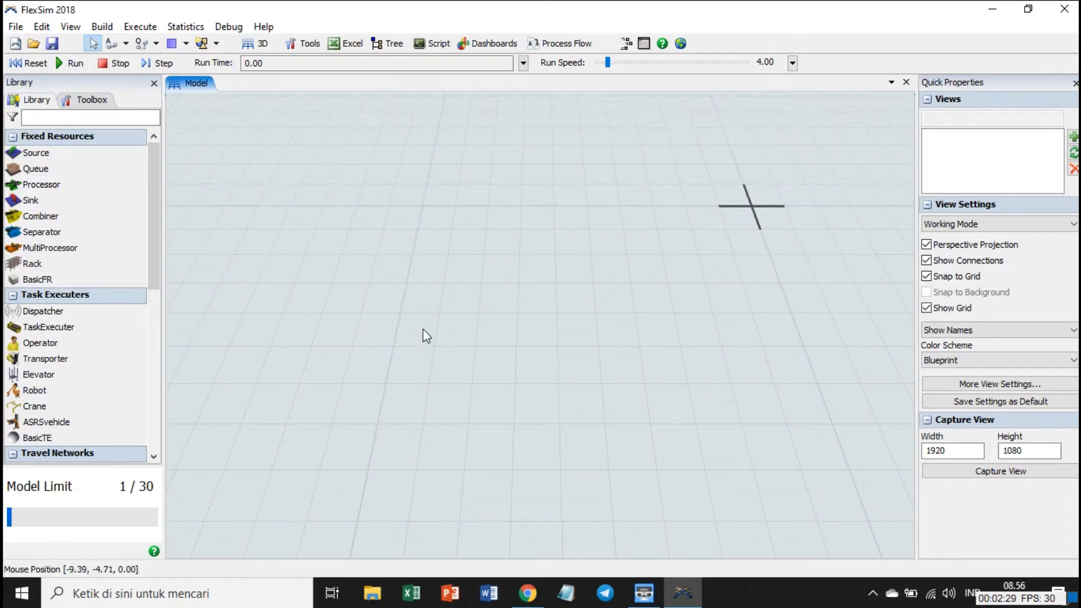
double_click(437, 249)
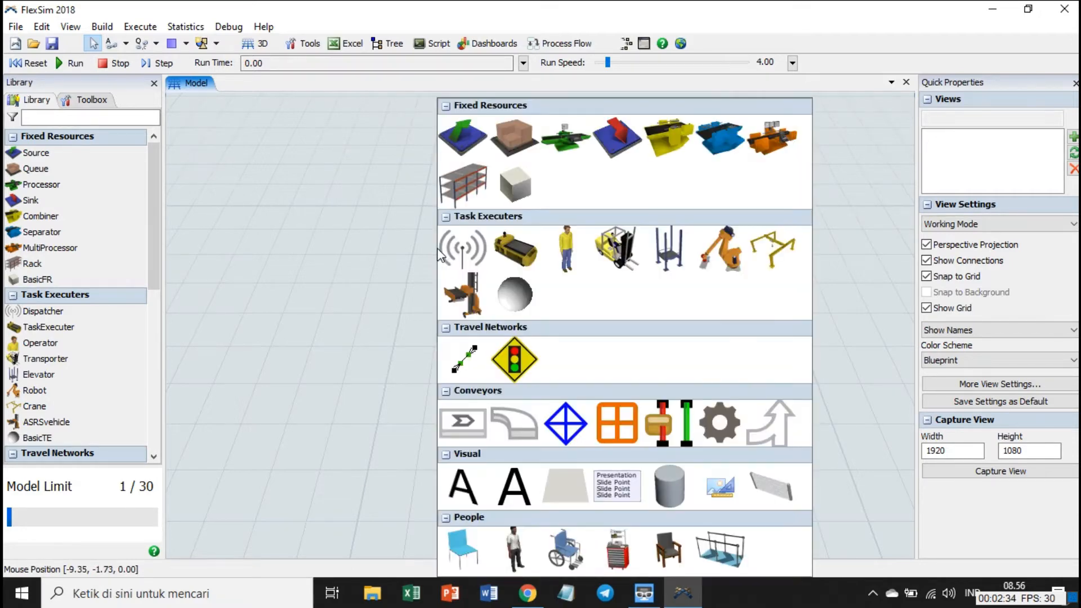
click(339, 268)
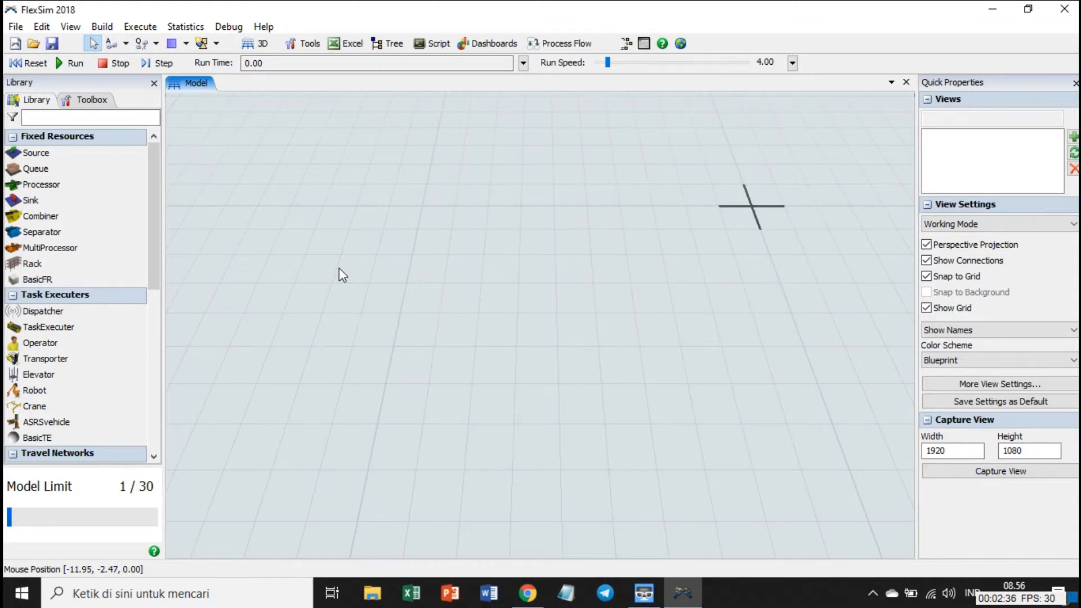
scroll(339, 268, down, 3)
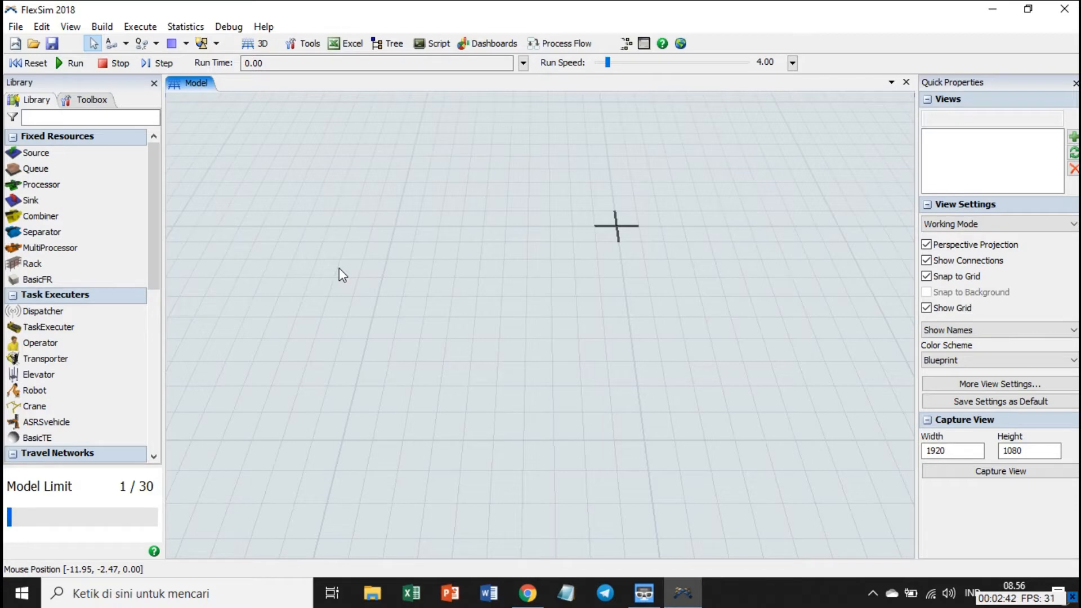
scroll(352, 262, down, 2)
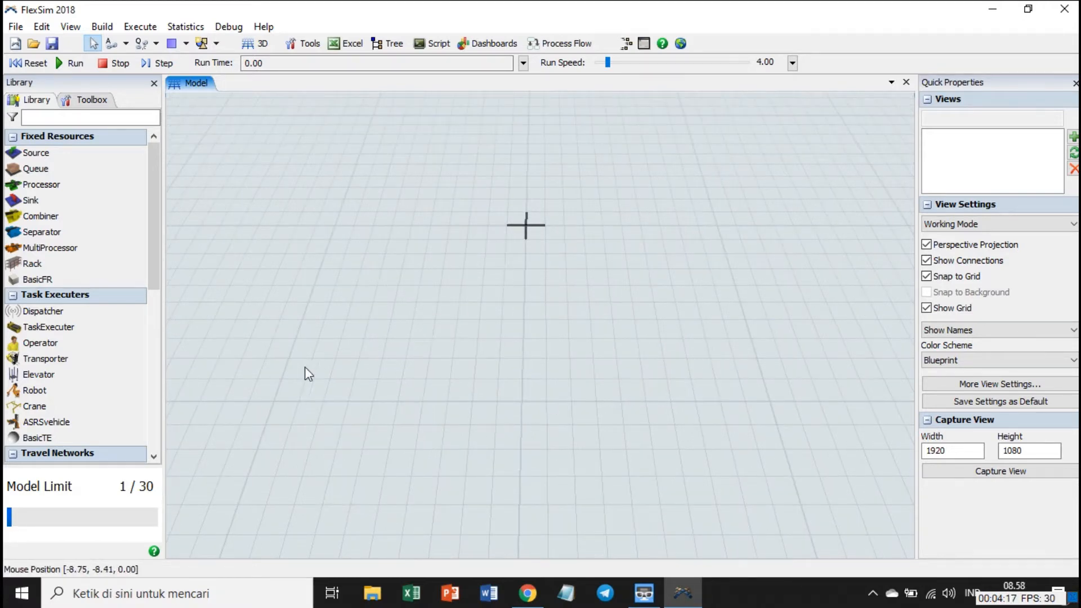
Lay out a source and a straight conveyor with a queue at each end of the conveyor.
drag(35, 153, 509, 412)
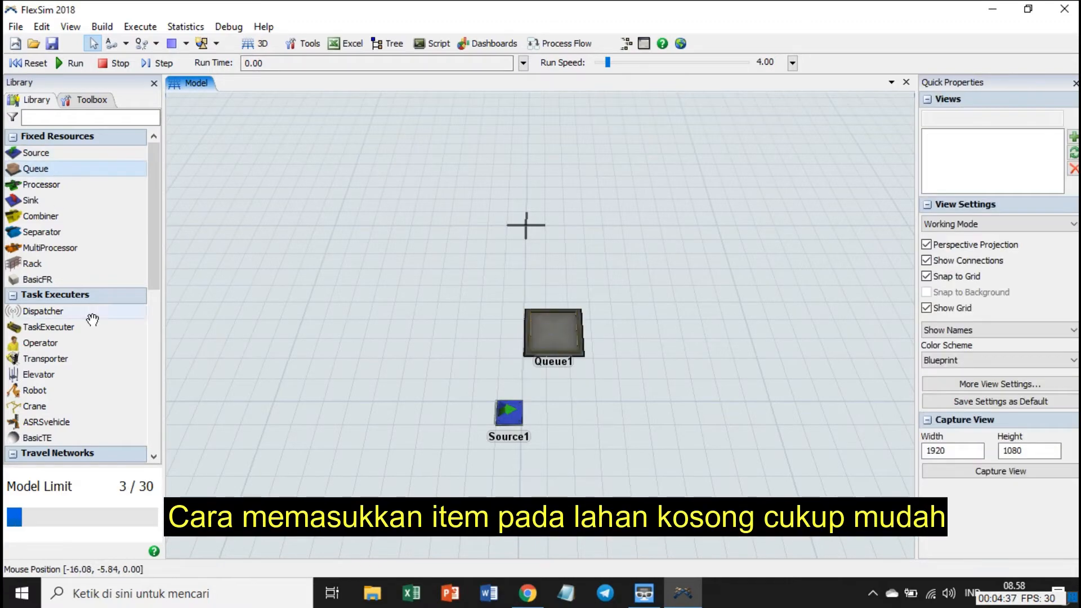
scroll(79, 281, down, 5)
drag(58, 365, 178, 340)
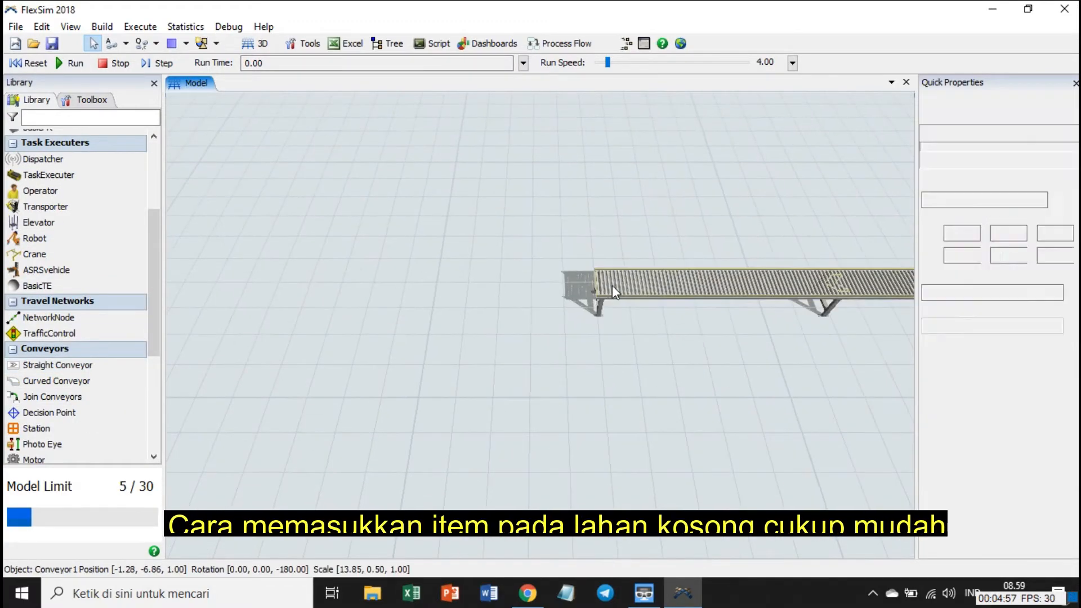
scroll(79, 282, up, 5)
drag(35, 169, 382, 315)
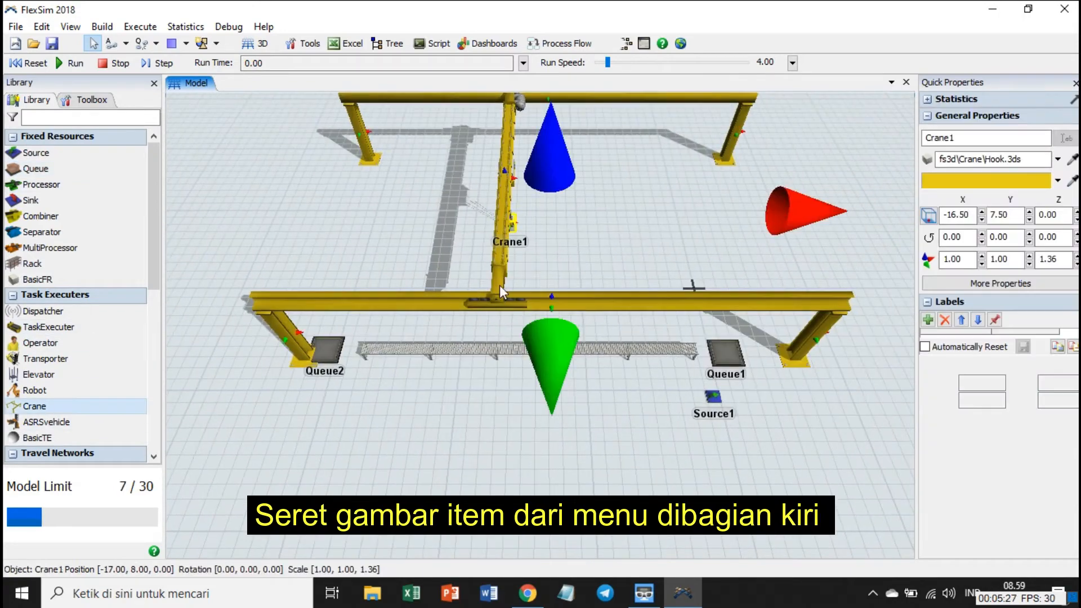
Add a crane behind the conveyor with two queues in its working area and a third queue outside it.
drag(499, 285, 478, 199)
drag(36, 169, 392, 148)
drag(400, 153, 405, 134)
drag(36, 169, 883, 166)
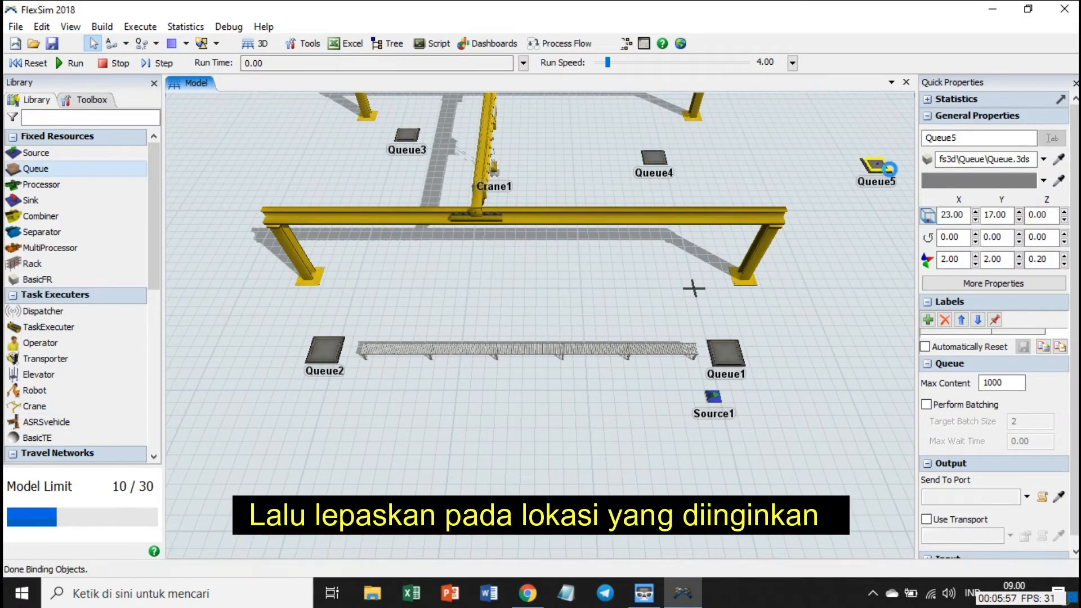
Move Queue5 closer to the crane, level with Queue4.
double_click(875, 164)
click(618, 98)
click(816, 286)
scroll(816, 286, down, 4)
double_click(790, 206)
click(616, 97)
drag(790, 206, 777, 201)
click(785, 307)
Place a rack directly beside Queue5, on the side away from the crane.
drag(33, 264, 879, 185)
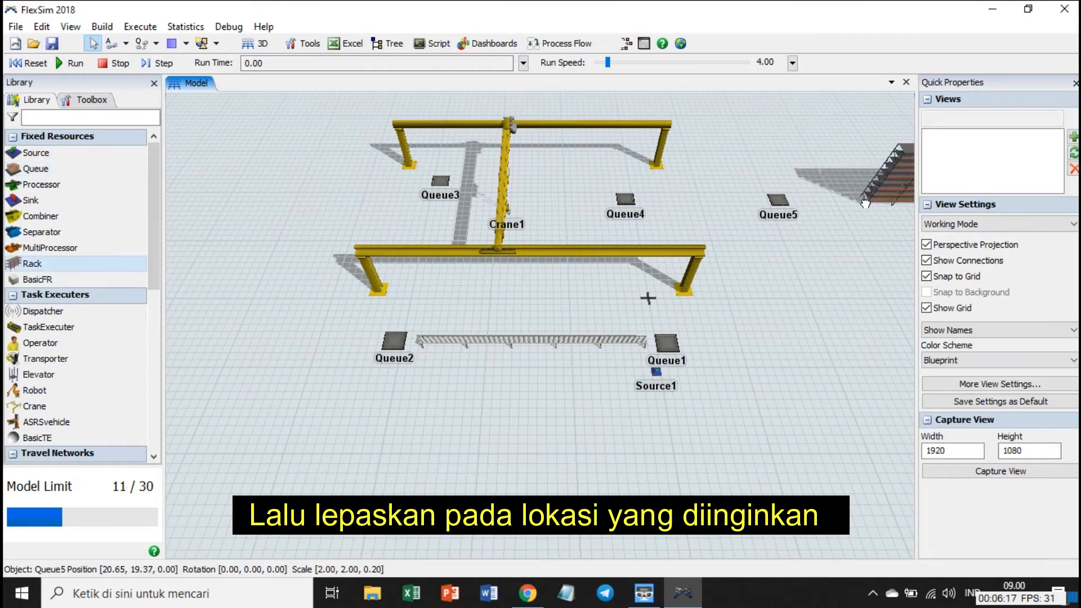
drag(817, 315, 591, 321)
drag(726, 206, 666, 203)
click(595, 367)
drag(595, 366, 704, 212)
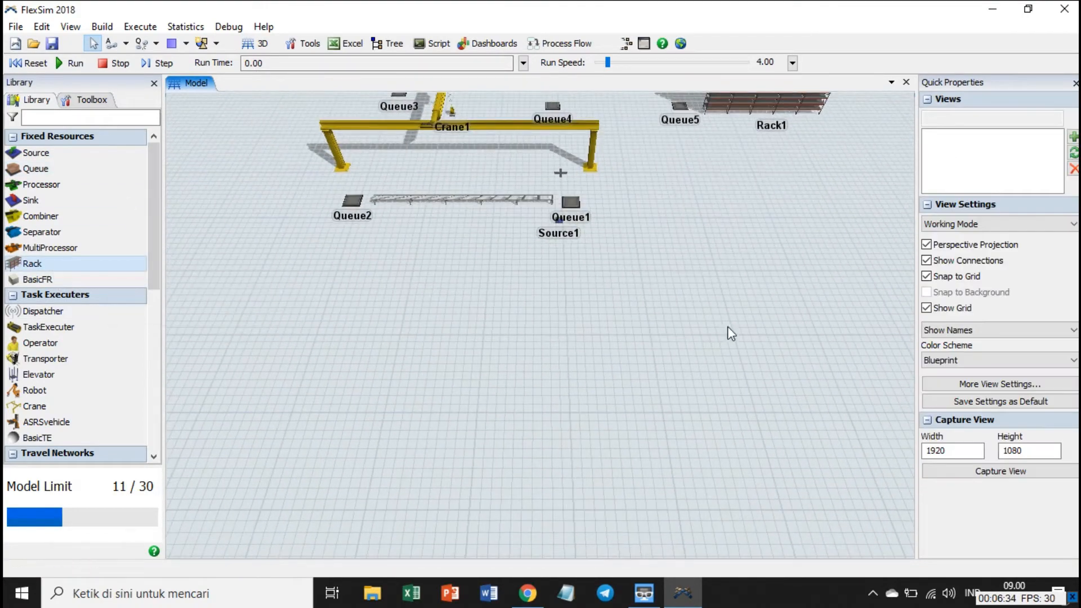
Place a new queue on the open floor in front of the rack, at about X 32, Y -8.
drag(734, 304, 657, 445)
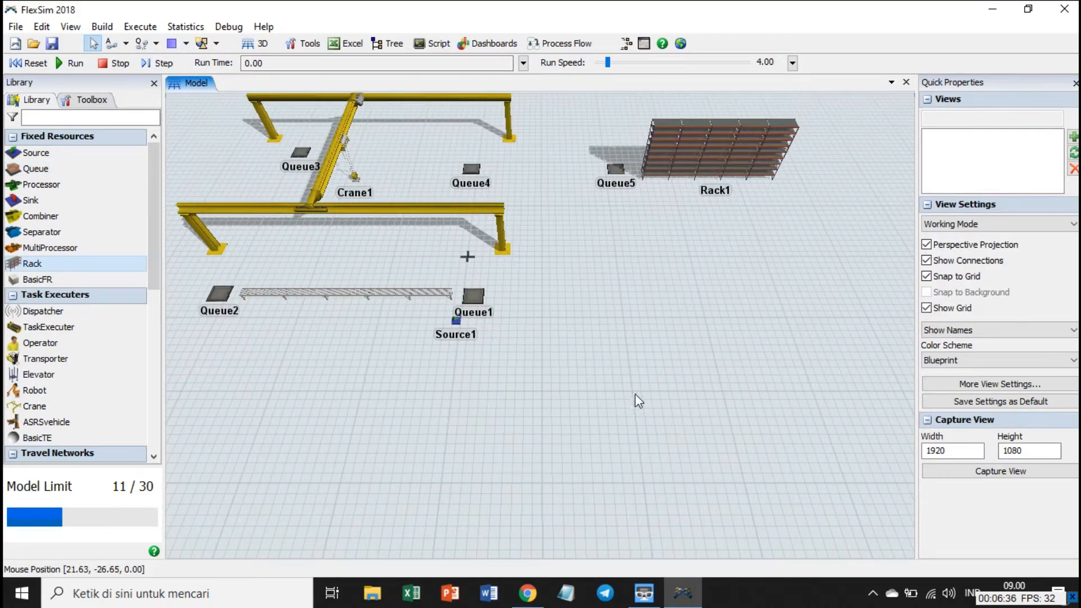
drag(635, 388, 661, 411)
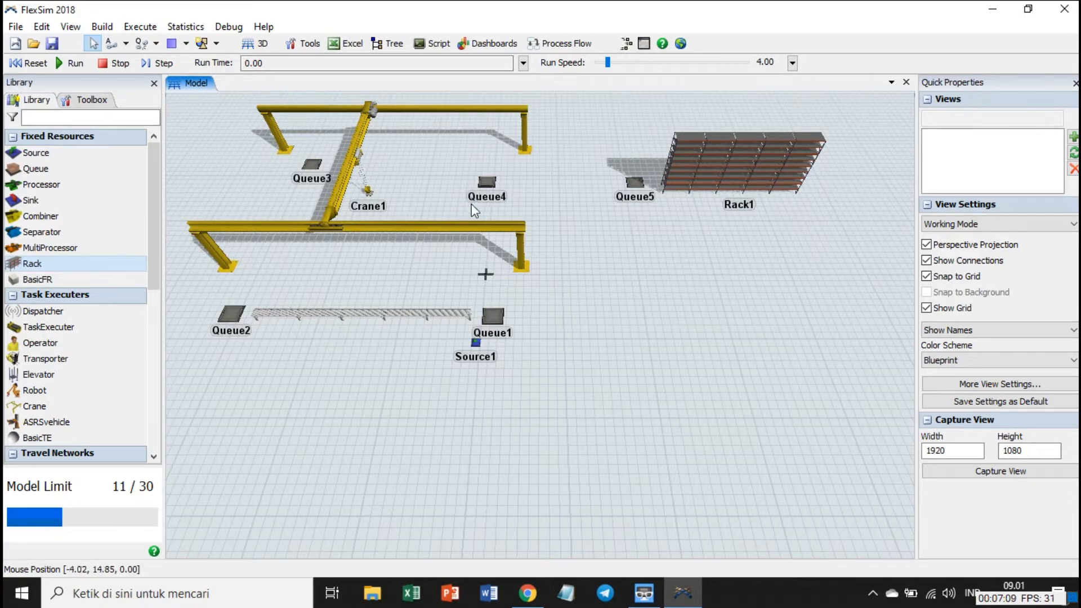
drag(712, 320, 617, 262)
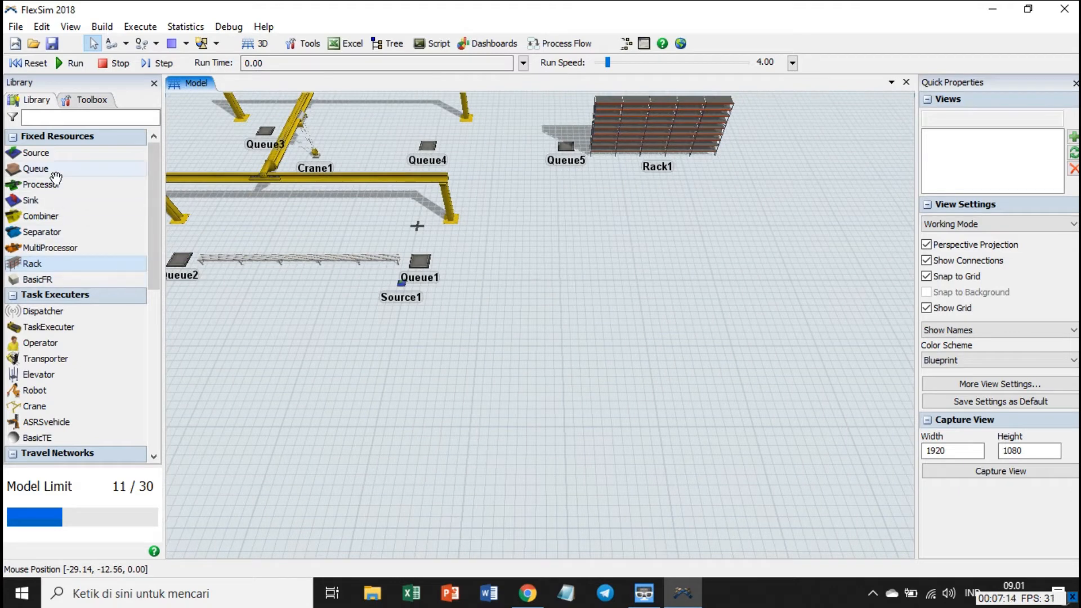
click(35, 168)
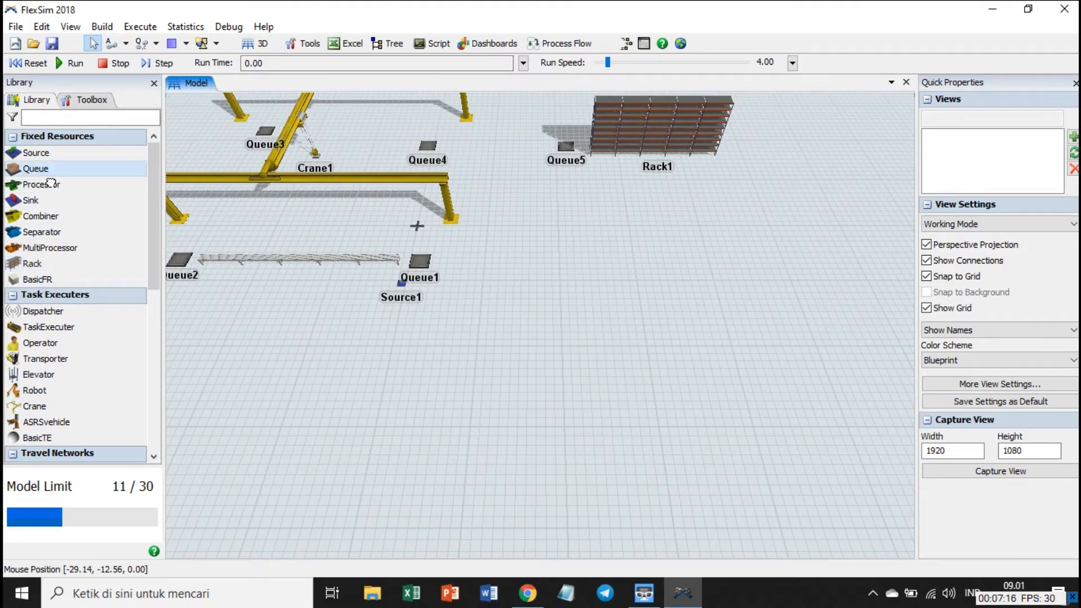
click(653, 292)
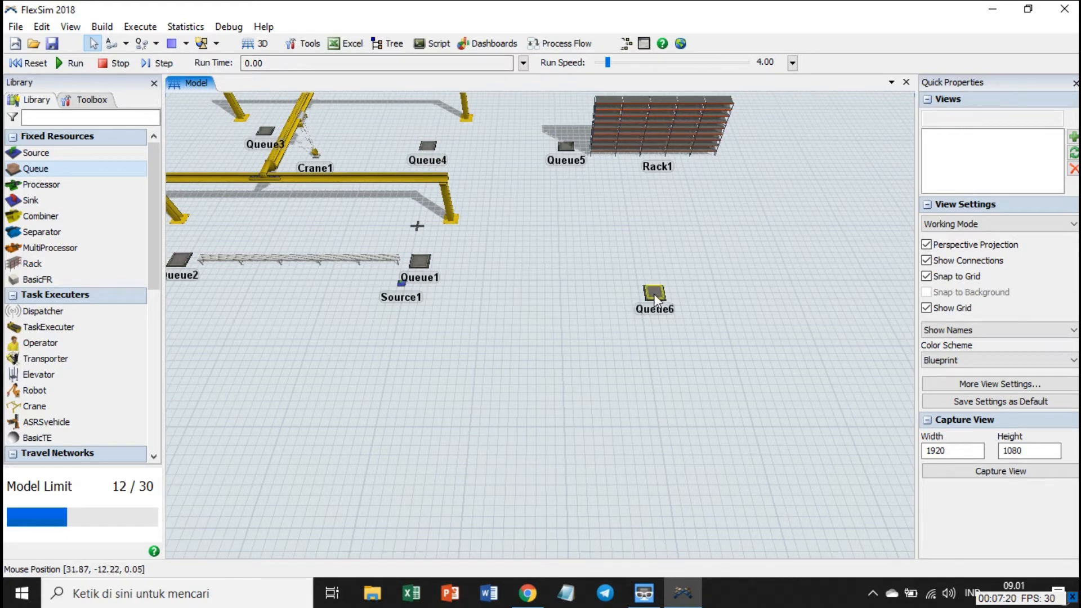
drag(655, 294, 655, 271)
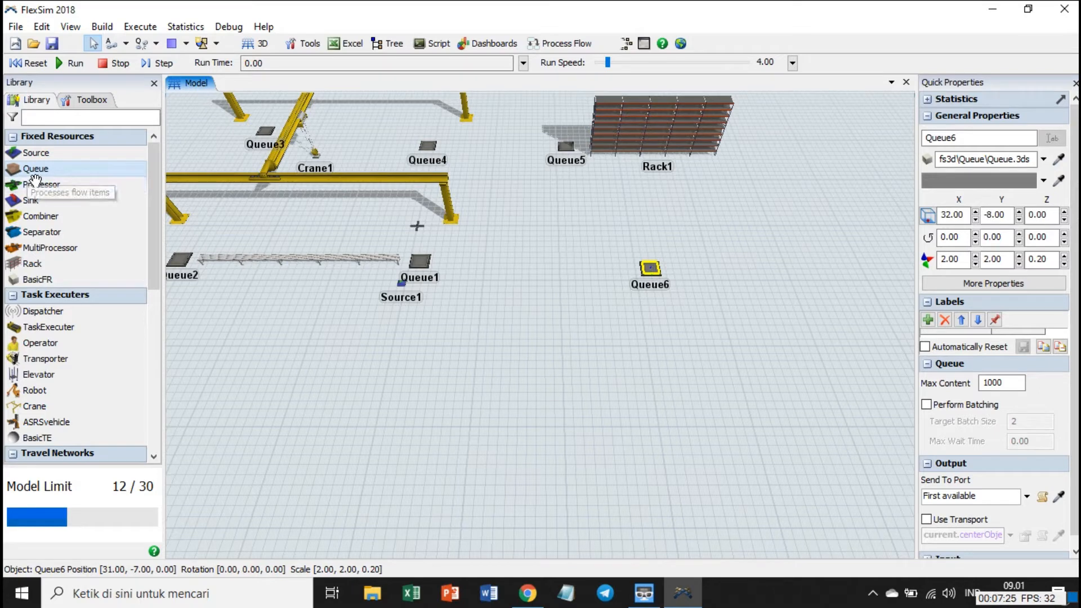
Add another queue directly beside Queue6, at about X 35, Y -8.
click(656, 232)
drag(666, 239, 681, 274)
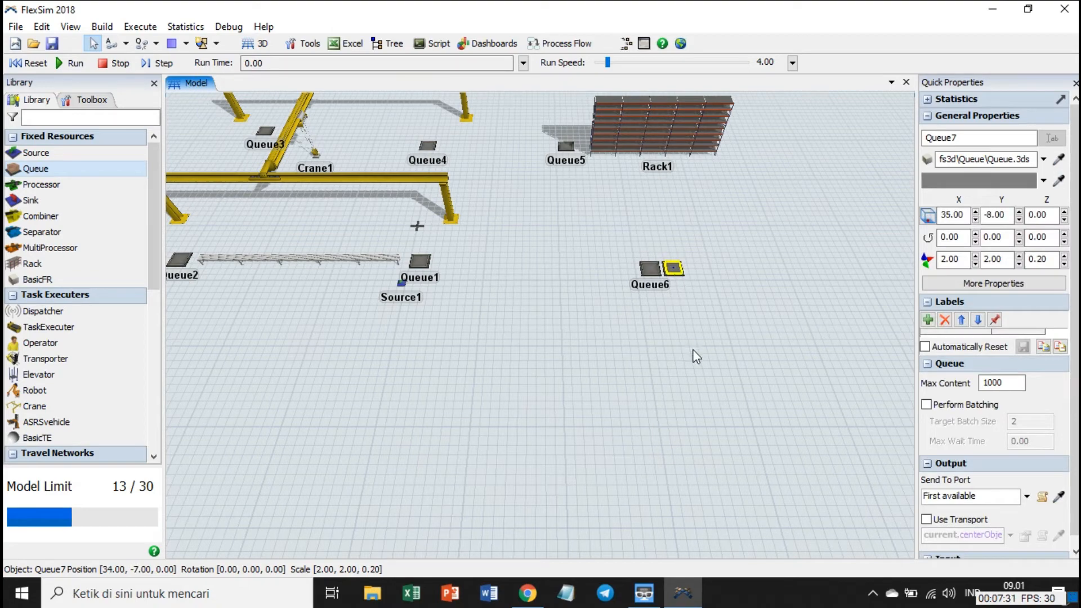
click(687, 323)
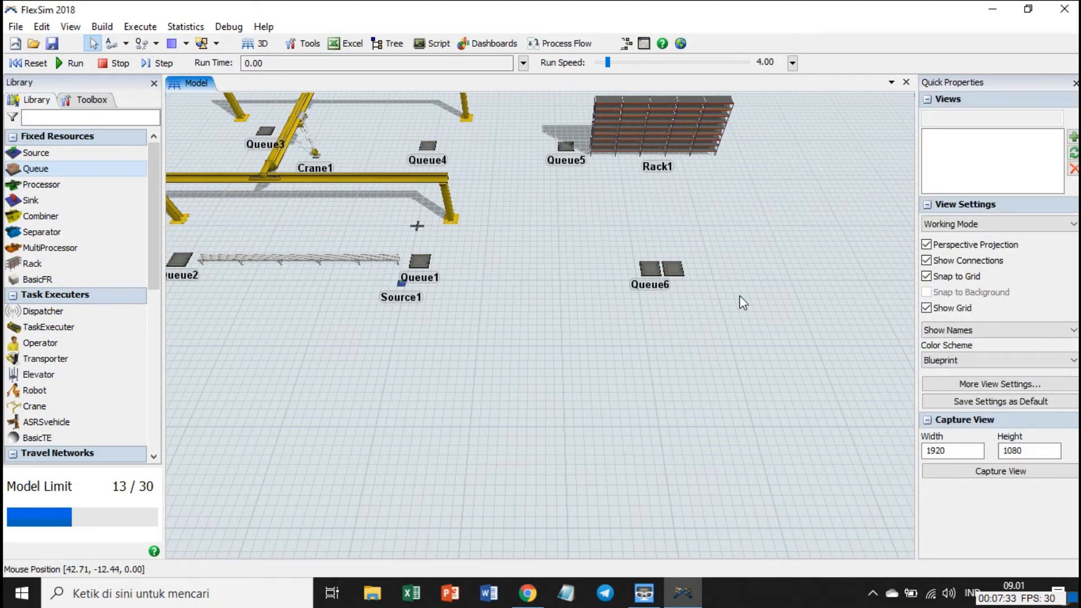
Raise Queue7 to a height of Z 11.40 above the floor.
scroll(739, 295, up, 5)
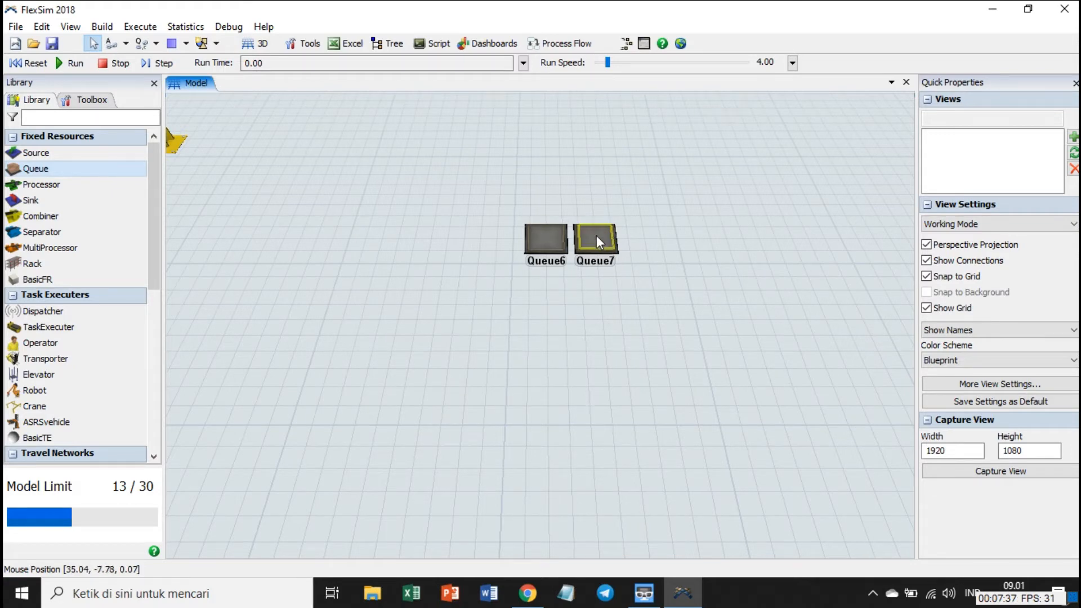
click(597, 236)
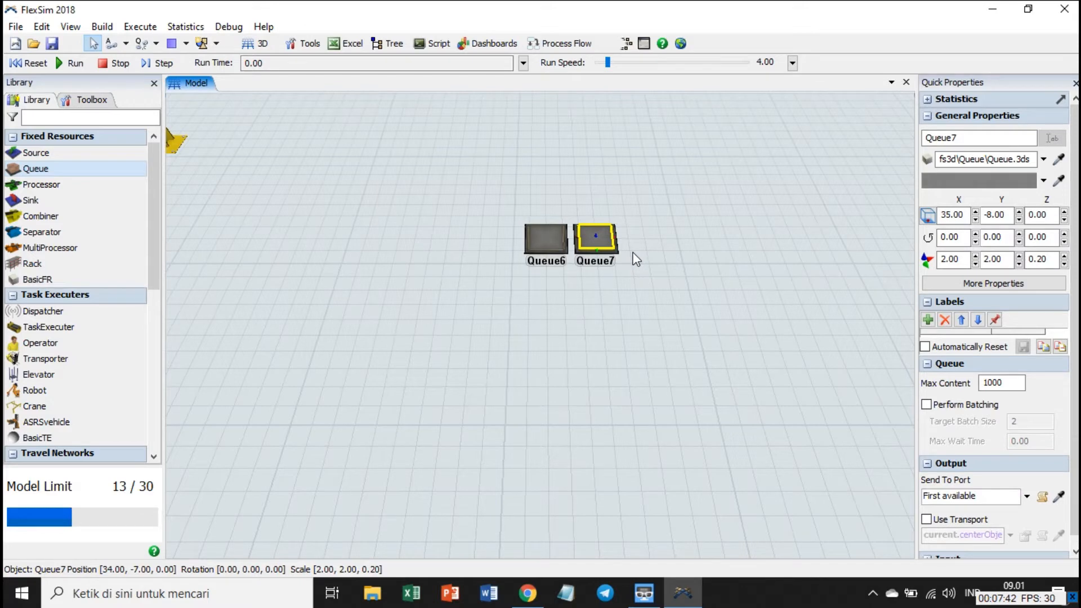
click(685, 315)
drag(692, 287, 683, 349)
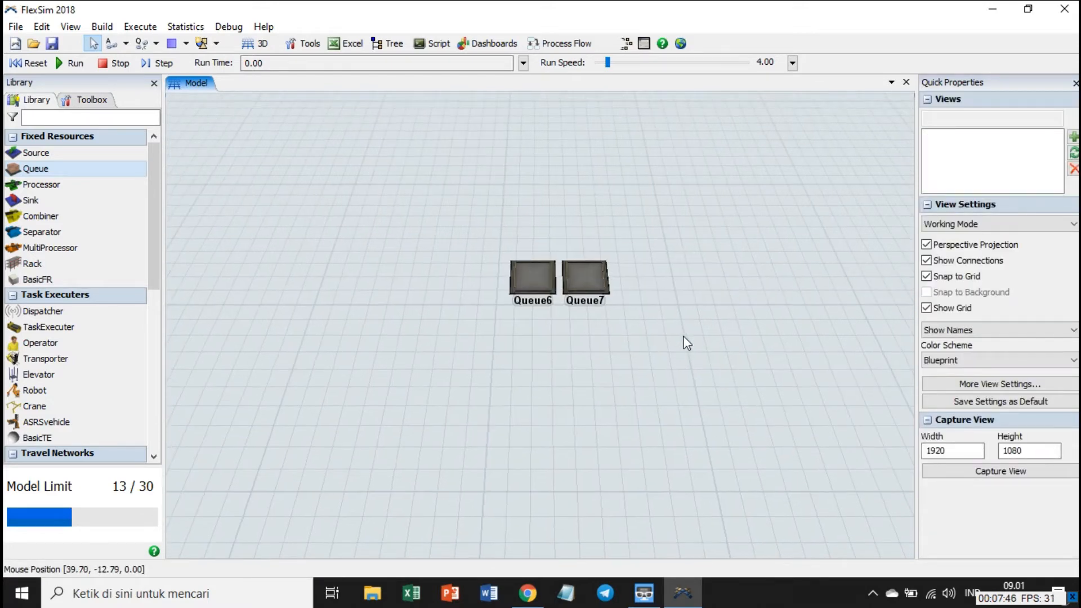
scroll(683, 311, down, 2)
scroll(678, 307, up, 1)
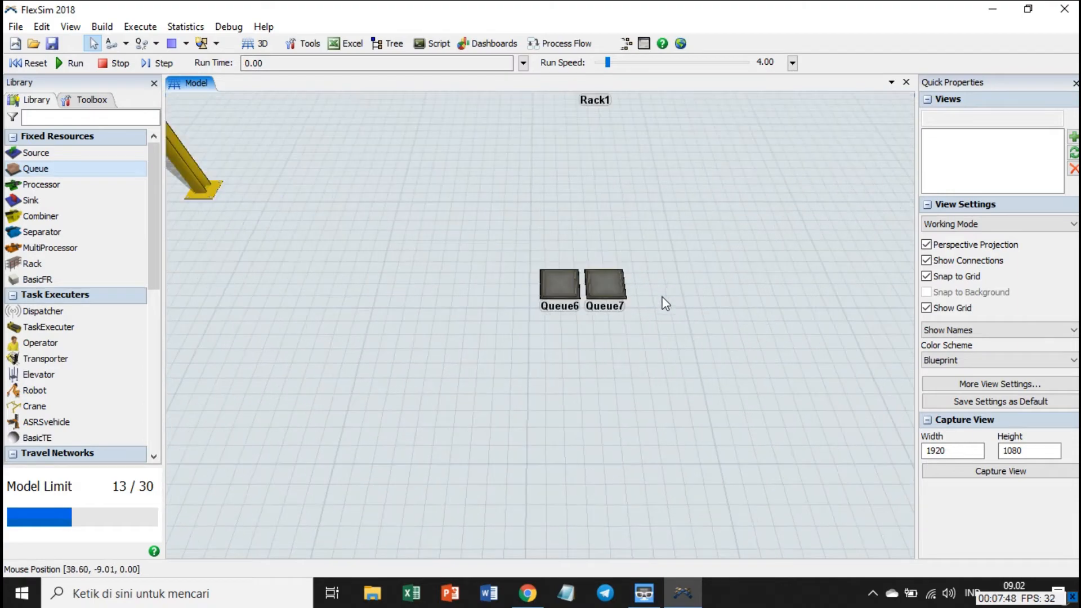
click(613, 287)
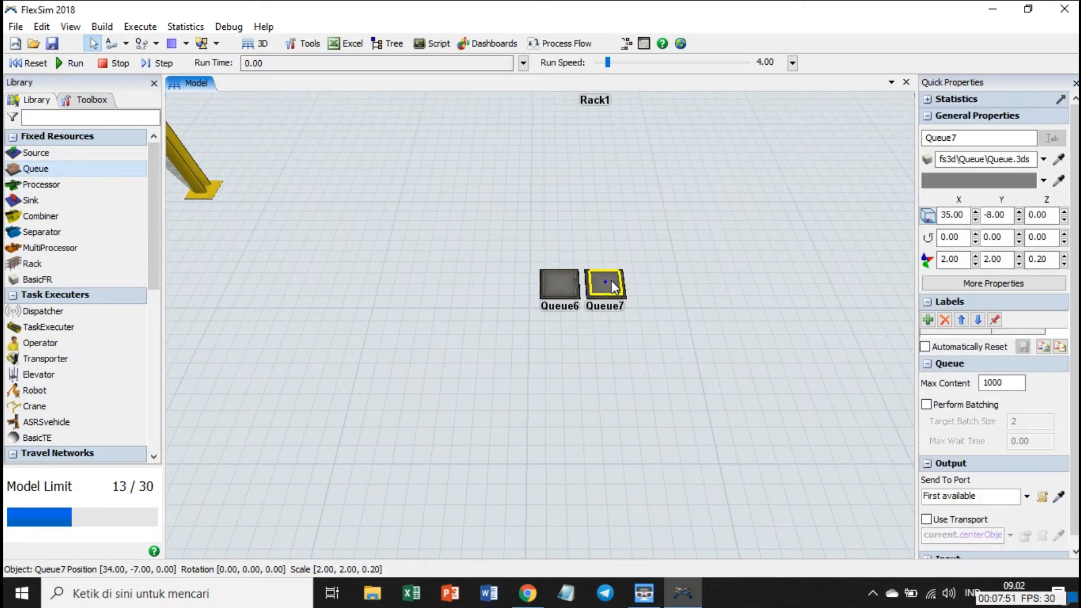
scroll(612, 282, up, 6)
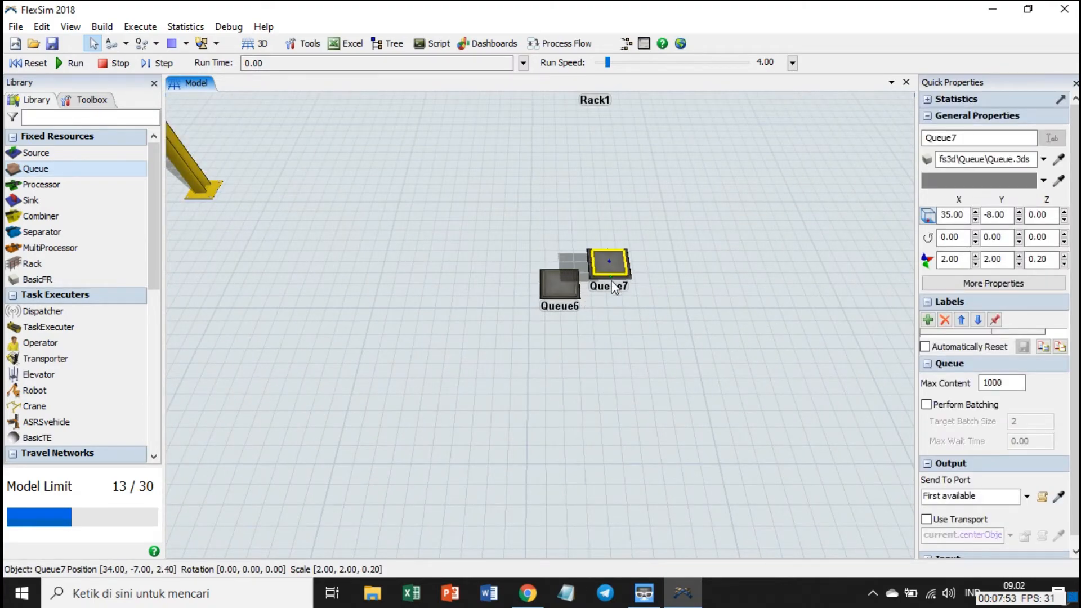
scroll(614, 287, up, 8)
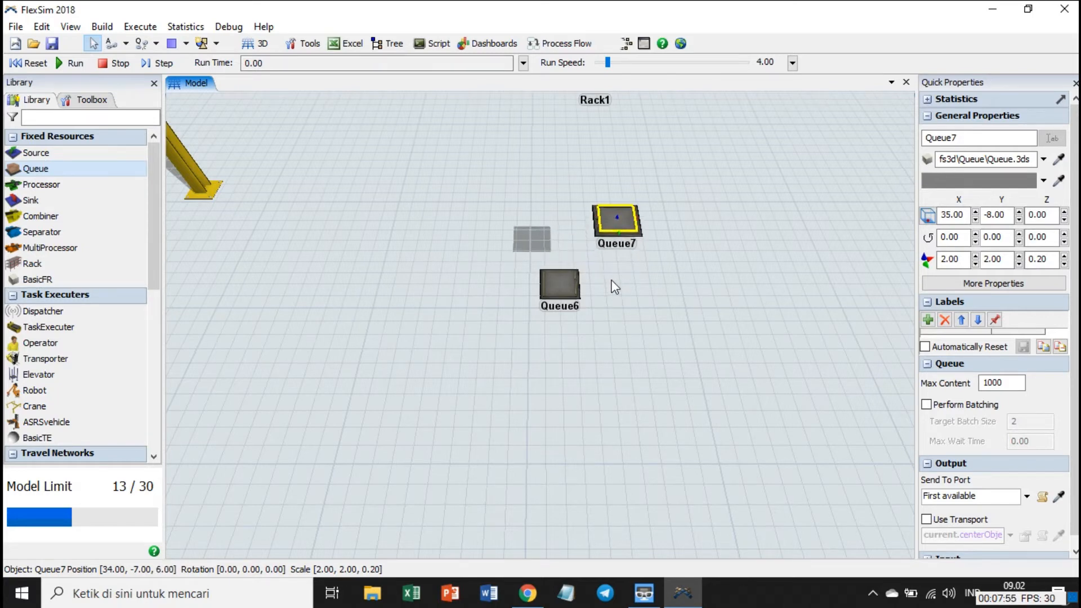
scroll(616, 285, up, 8)
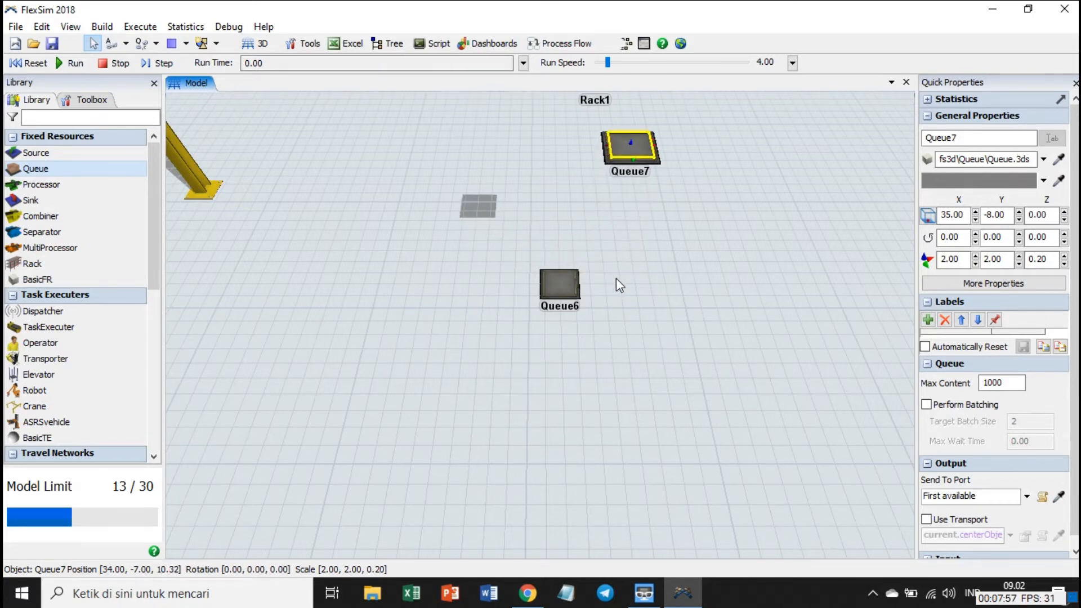
scroll(616, 278, up, 2)
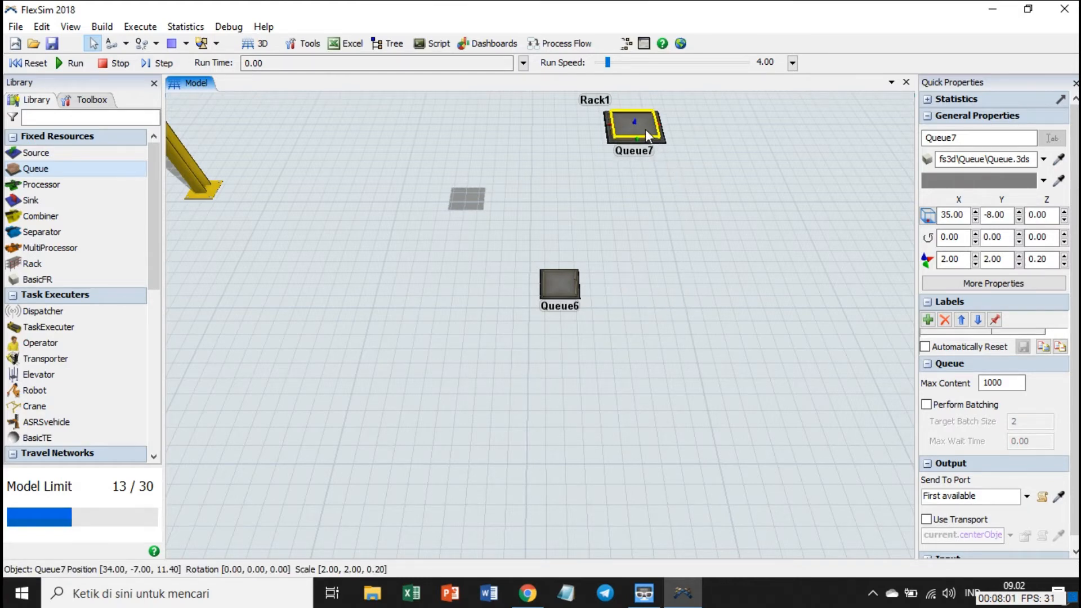
Move the raised Queue7 over Queue6, to about X 32, Y -8.72.
drag(645, 130, 577, 138)
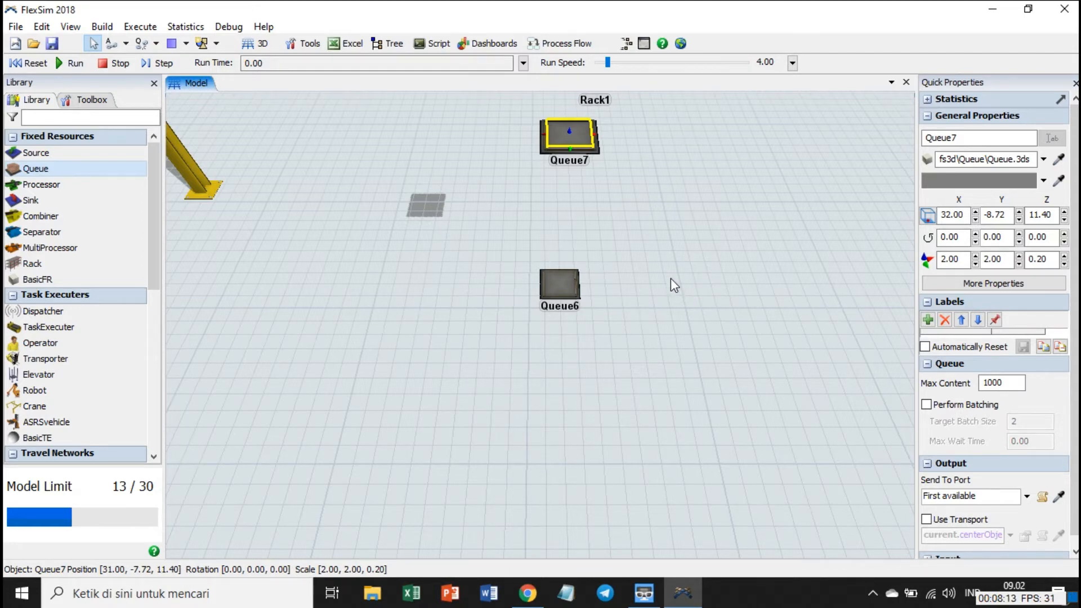
drag(671, 278, 632, 295)
scroll(632, 295, down, 3)
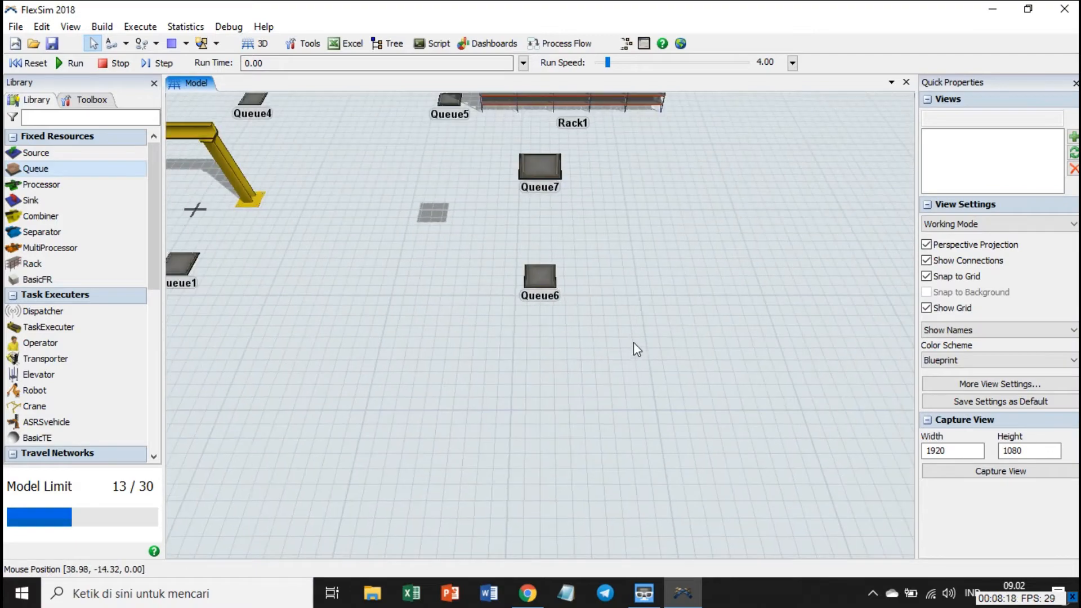
Draw a straight conveyor about 20.47 m long beside Queue6, from about X 34.85 to X 55.32 at Y -8.05.
drag(634, 342, 618, 342)
scroll(155, 360, down, 8)
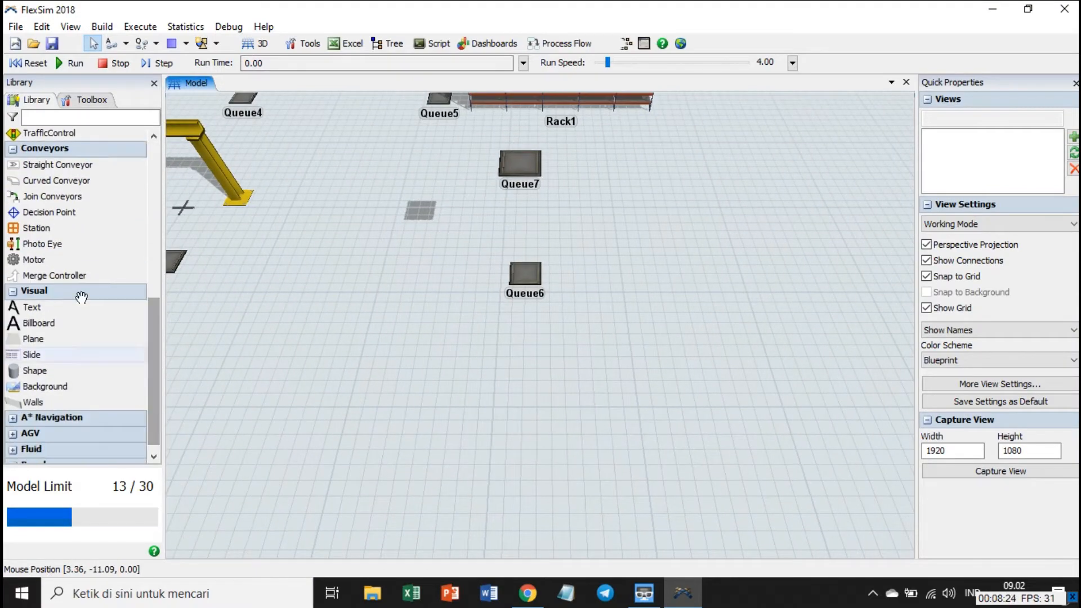
click(62, 167)
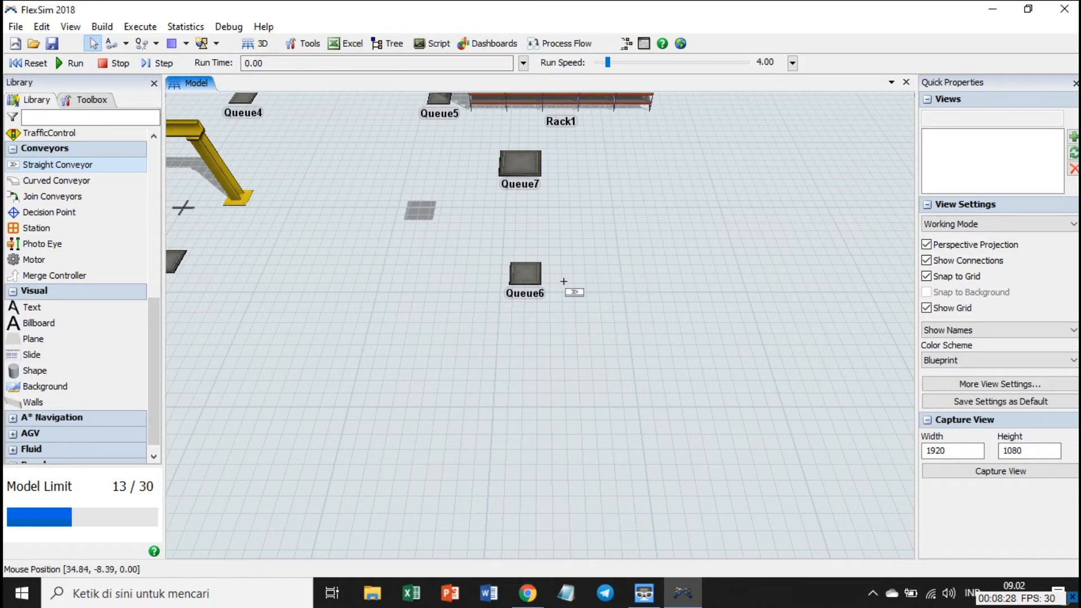
click(575, 285)
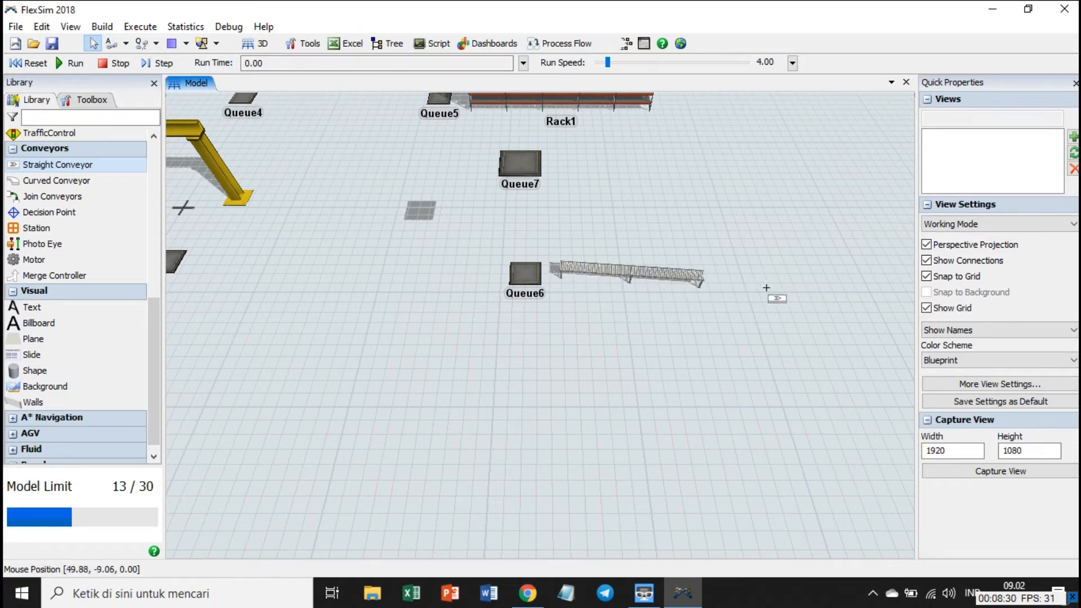
click(810, 282)
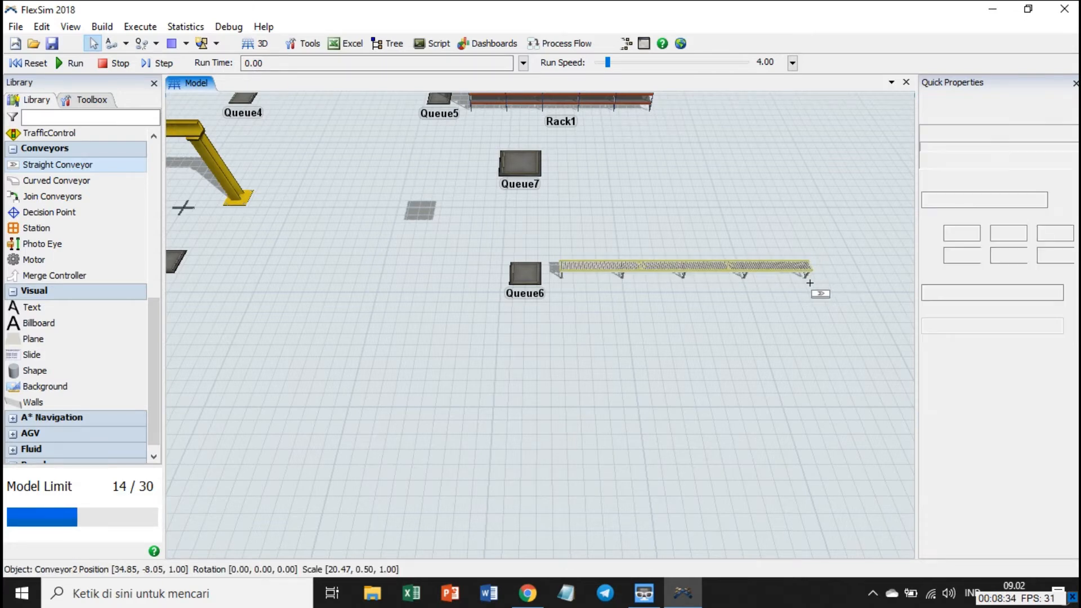
right_click(792, 322)
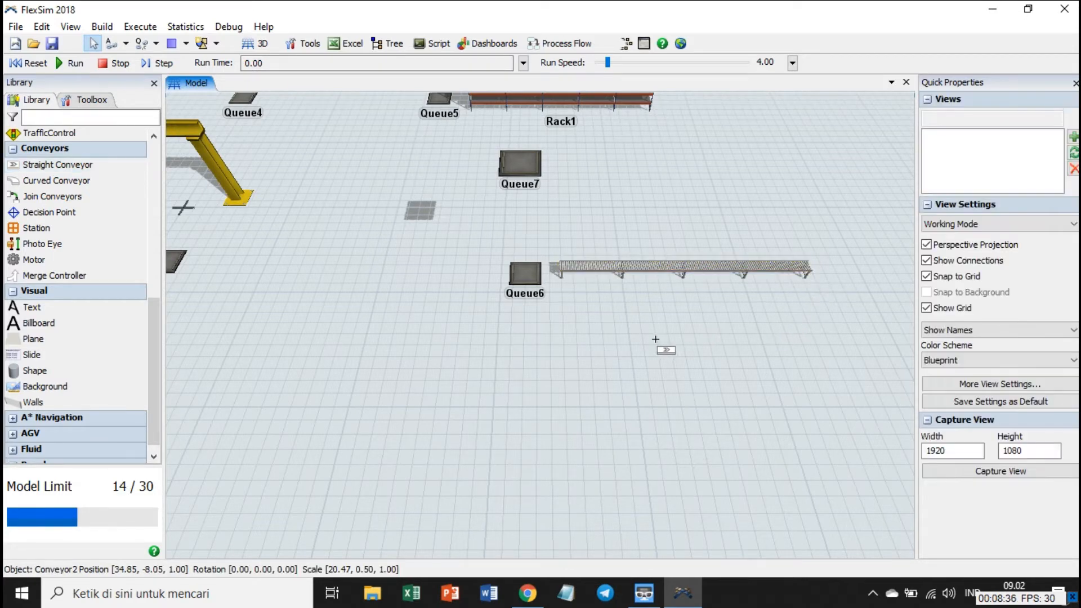
Raise the start of the new straight conveyor beside Queue6 to Z 11.56, leaving its end at Z 1.00.
click(624, 265)
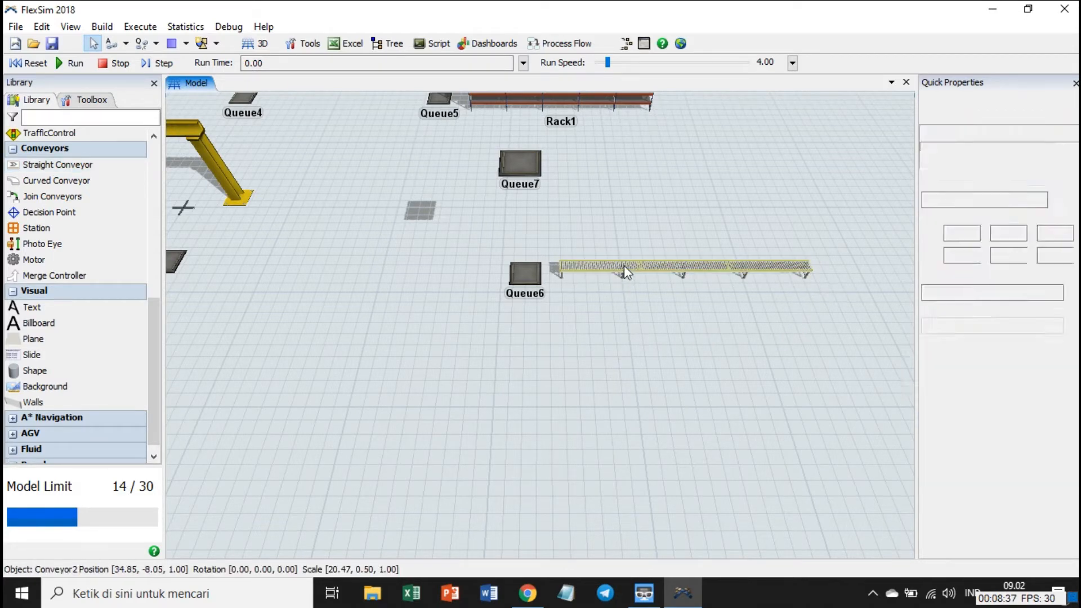
click(615, 316)
scroll(579, 310, up, 5)
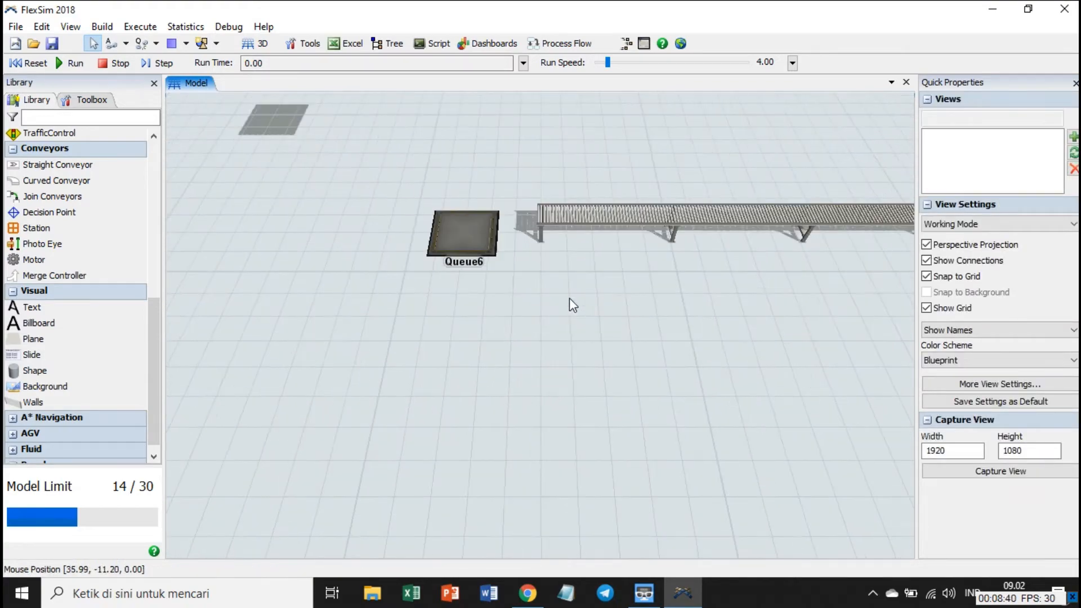
drag(570, 298, 545, 413)
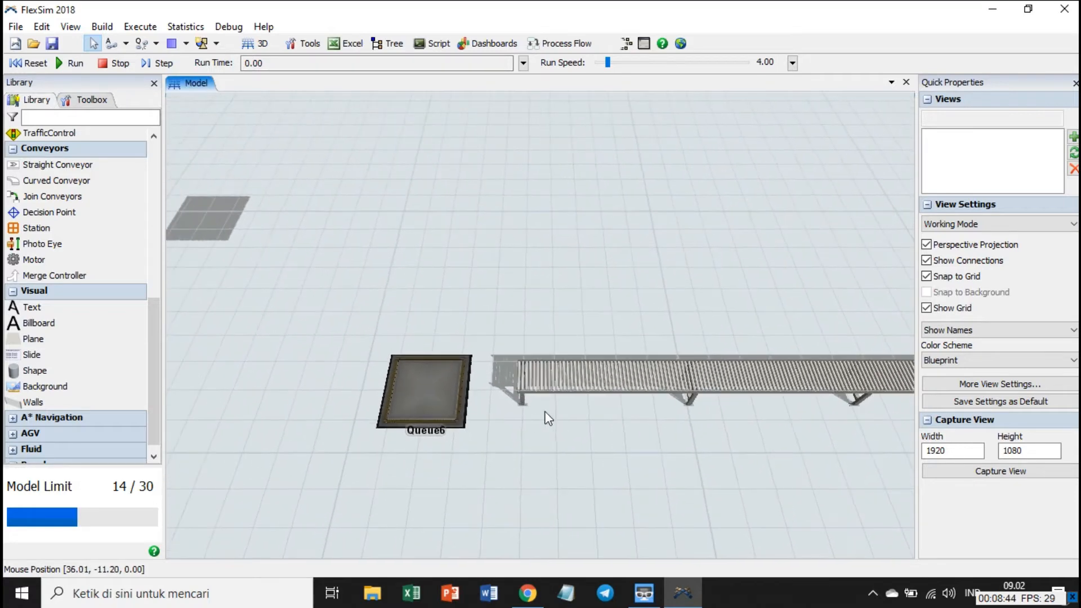
click(545, 375)
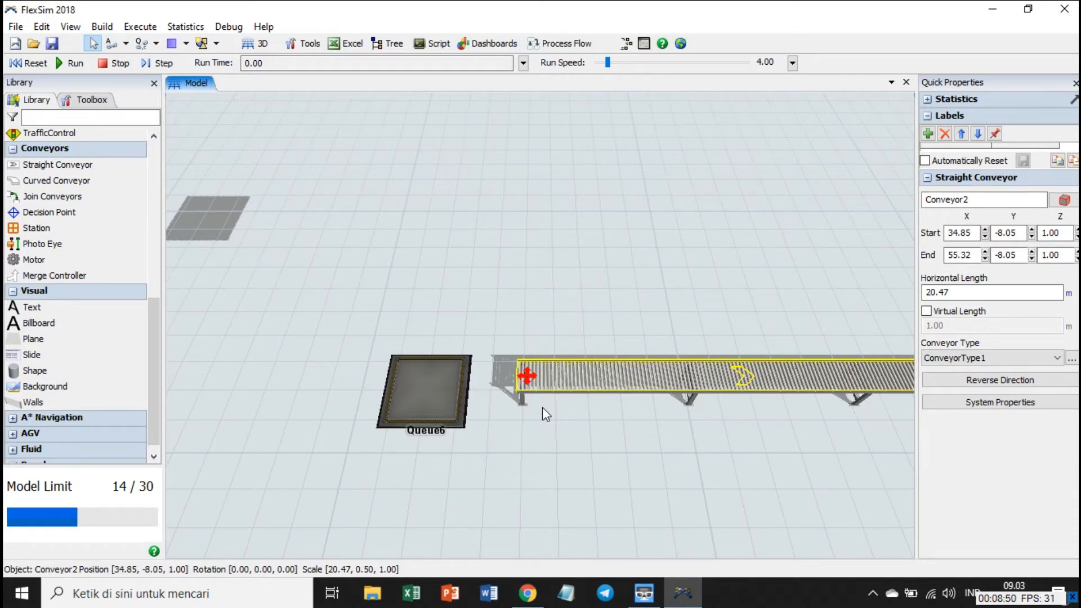
scroll(542, 408, up, 6)
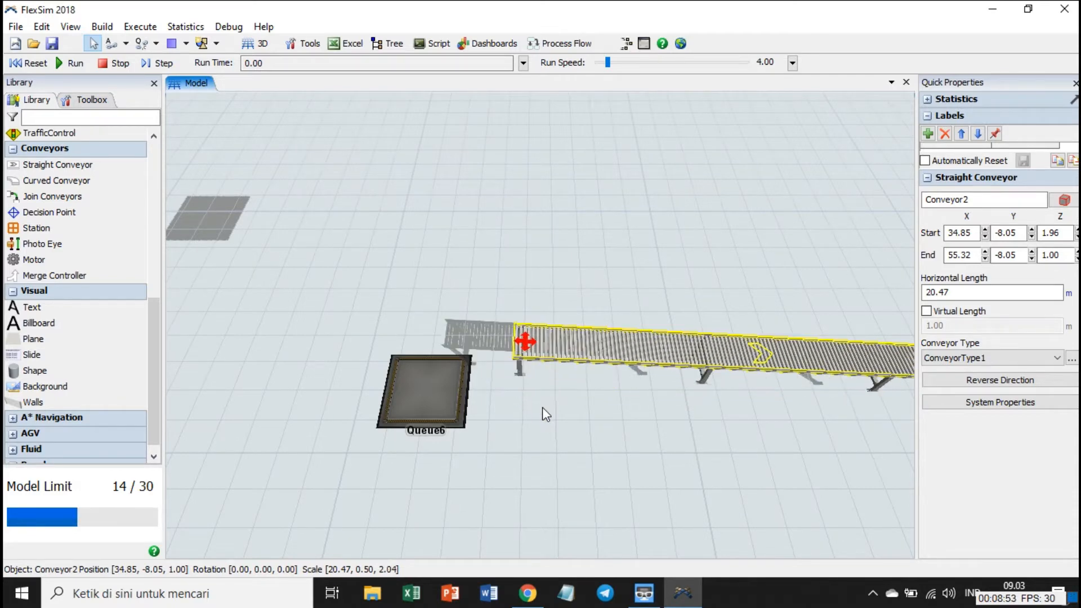
scroll(542, 407, up, 6)
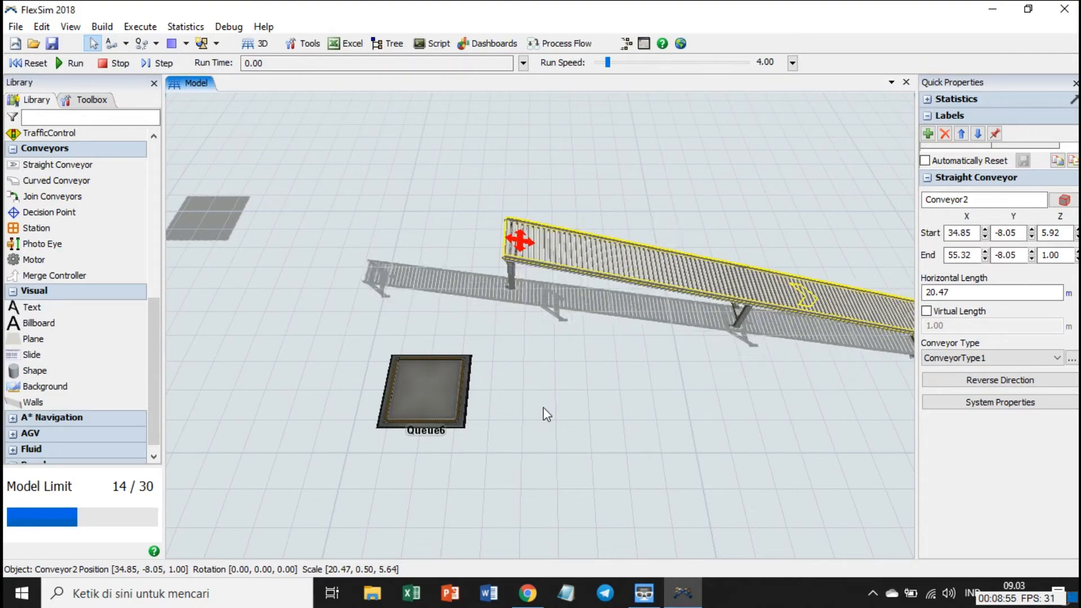
scroll(544, 401, up, 20)
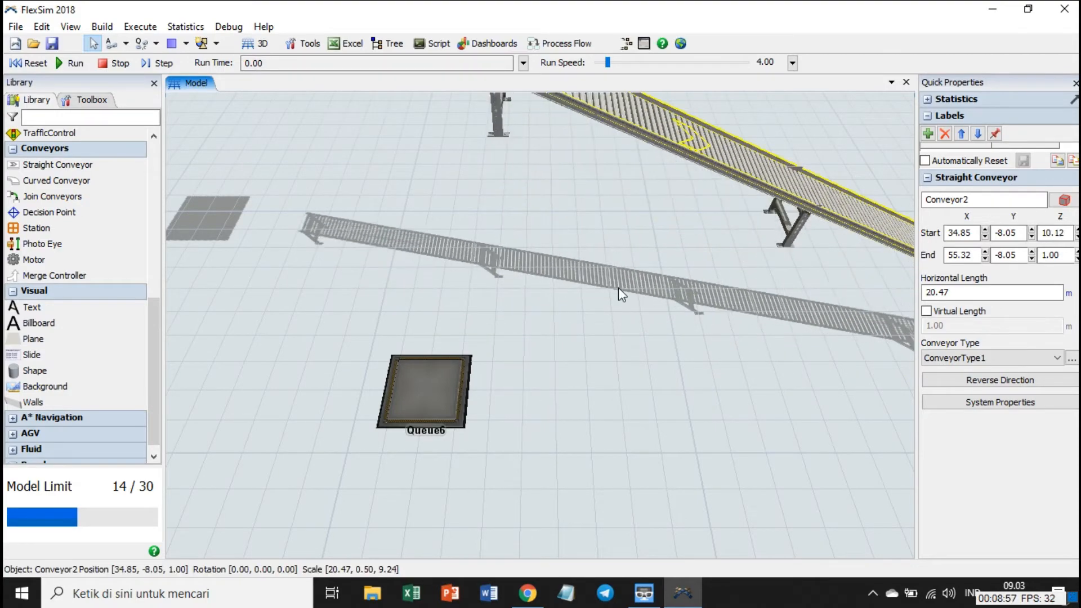
scroll(619, 304, up, 4)
click(732, 325)
Examine from several angles how the sloped conveyor lines up with the raised Queue7 and with Queue6.
right_drag(729, 326, 823, 318)
scroll(718, 313, down, 6)
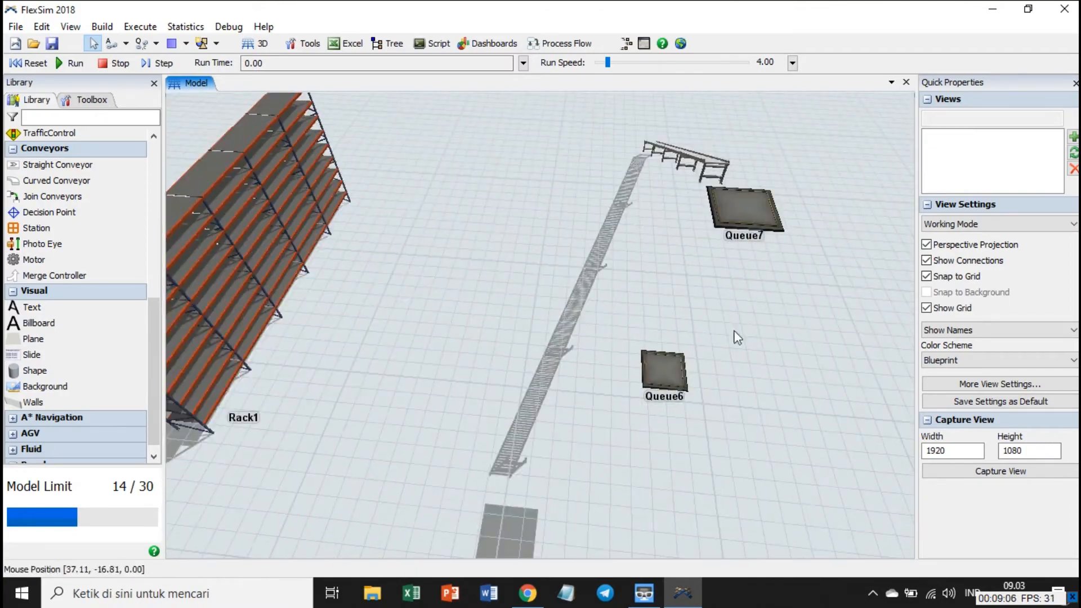
drag(734, 331, 402, 336)
right_drag(403, 338, 548, 469)
click(565, 236)
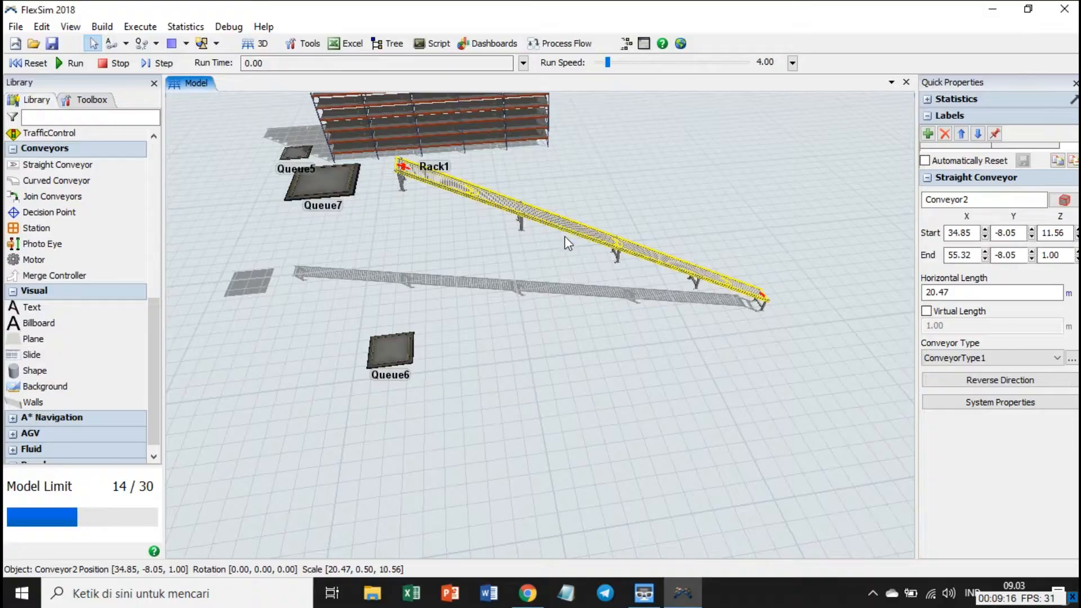
drag(552, 242, 559, 242)
Place a new queue on the floor just past the lower end of the sloped conveyor.
drag(687, 411, 553, 426)
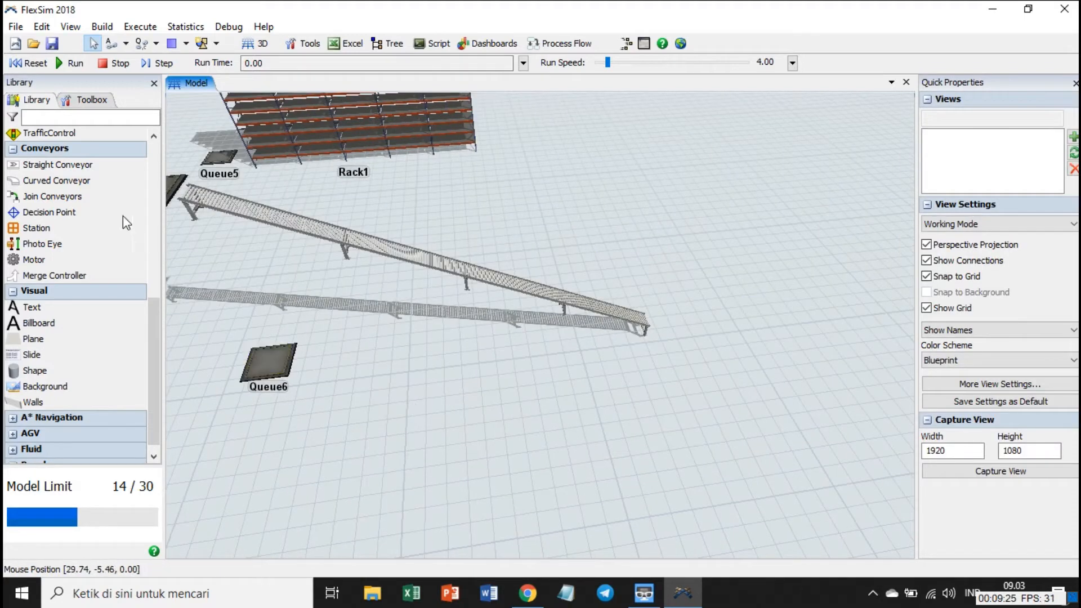
scroll(104, 255, up, 8)
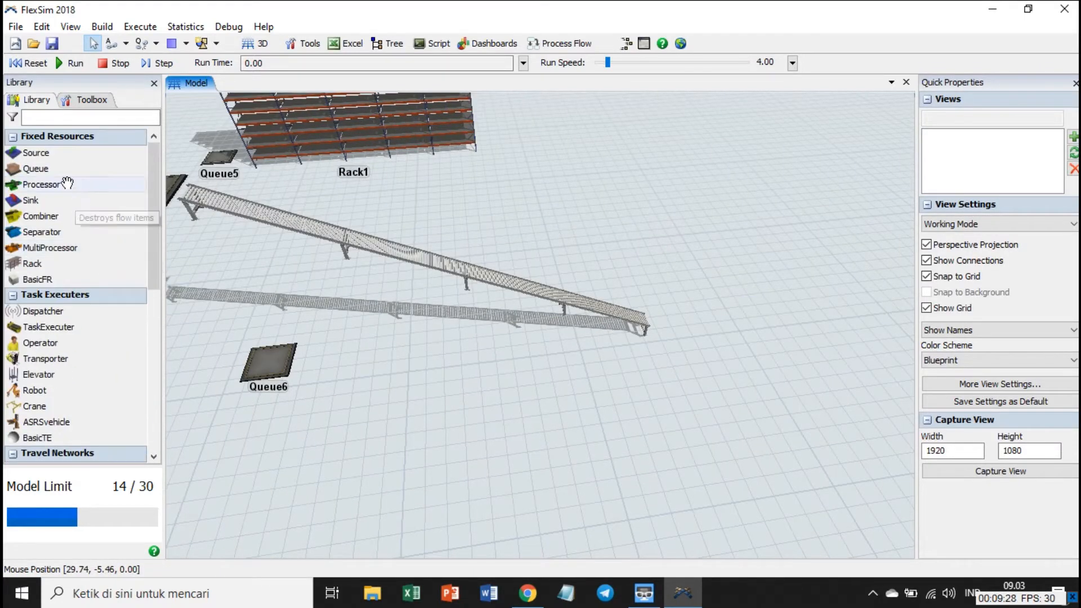
drag(719, 332, 689, 319)
click(605, 431)
drag(811, 455, 660, 441)
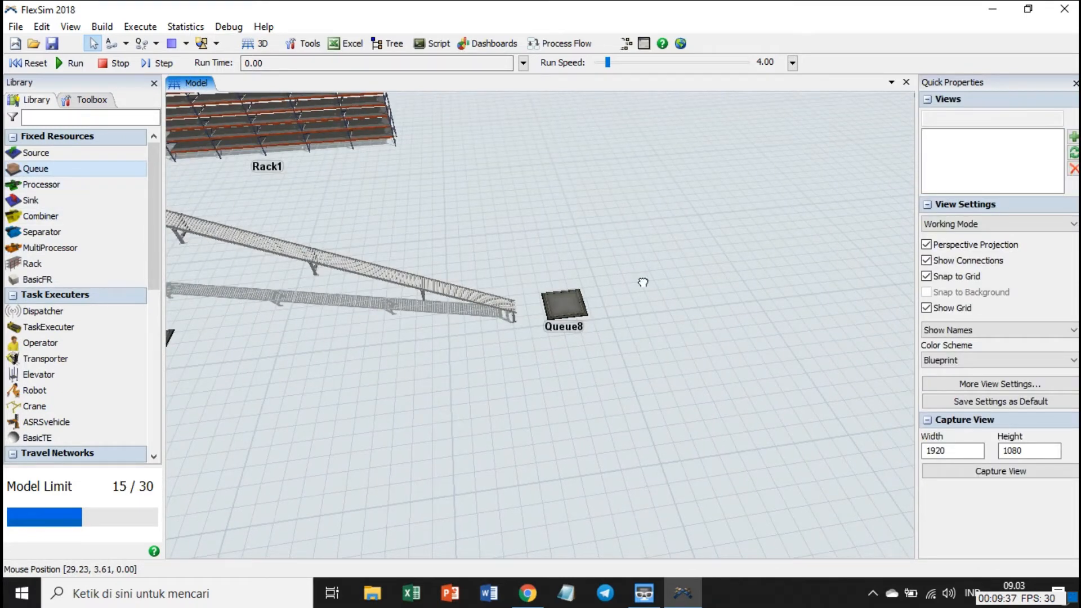
Add two more queues spaced apart beyond Queue8, the second one at about X 67, Y -1.
drag(758, 337, 758, 337)
drag(36, 169, 679, 228)
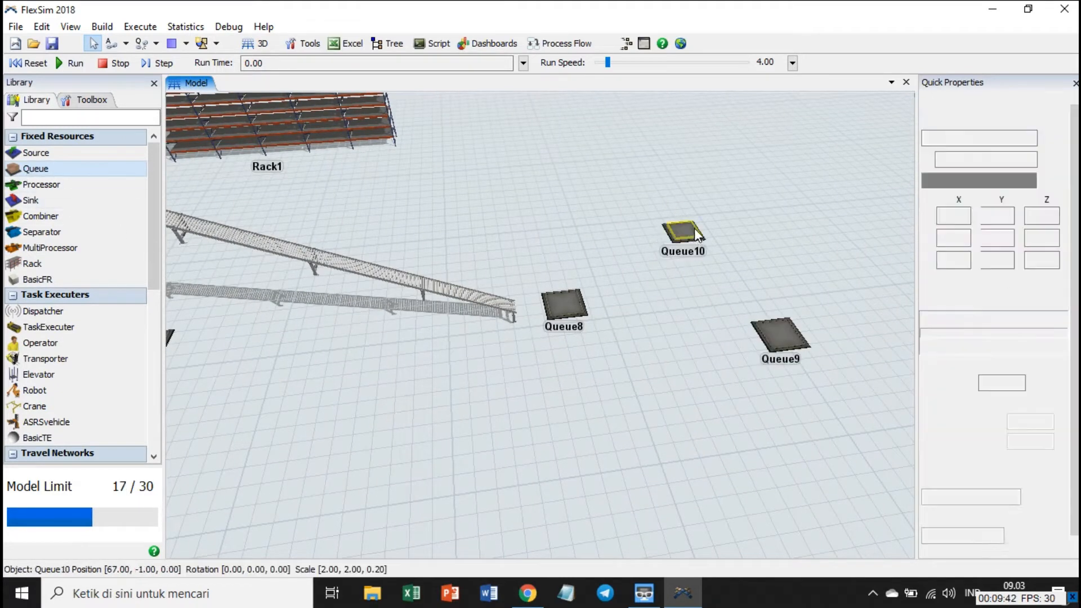
click(634, 407)
Place an operator on the floor beside Queue1, between it and the crane.
right_drag(753, 391, 682, 407)
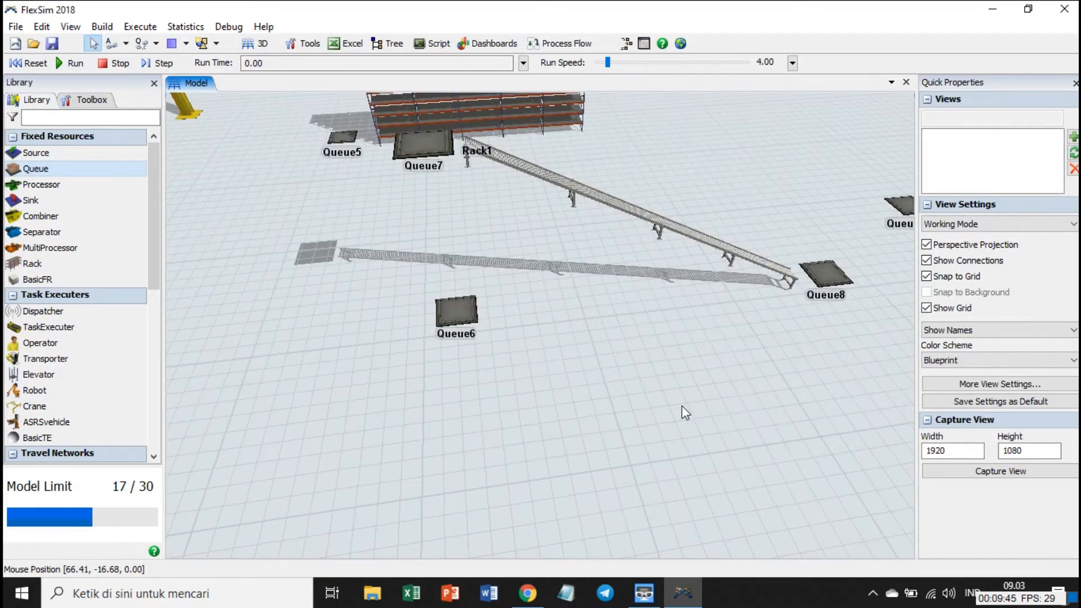
scroll(616, 413, down, 6)
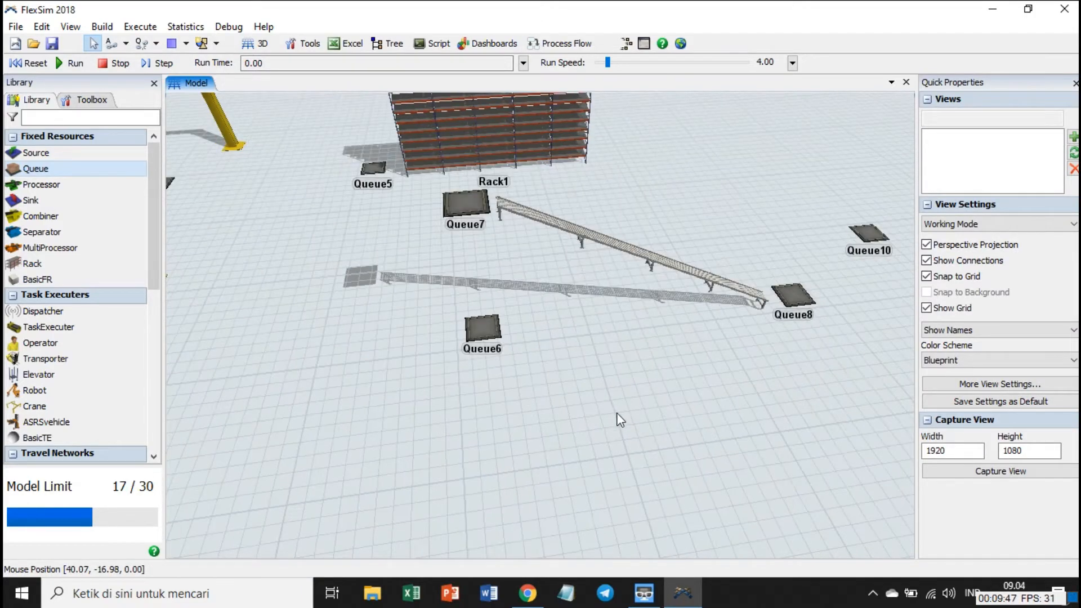
drag(379, 453, 636, 397)
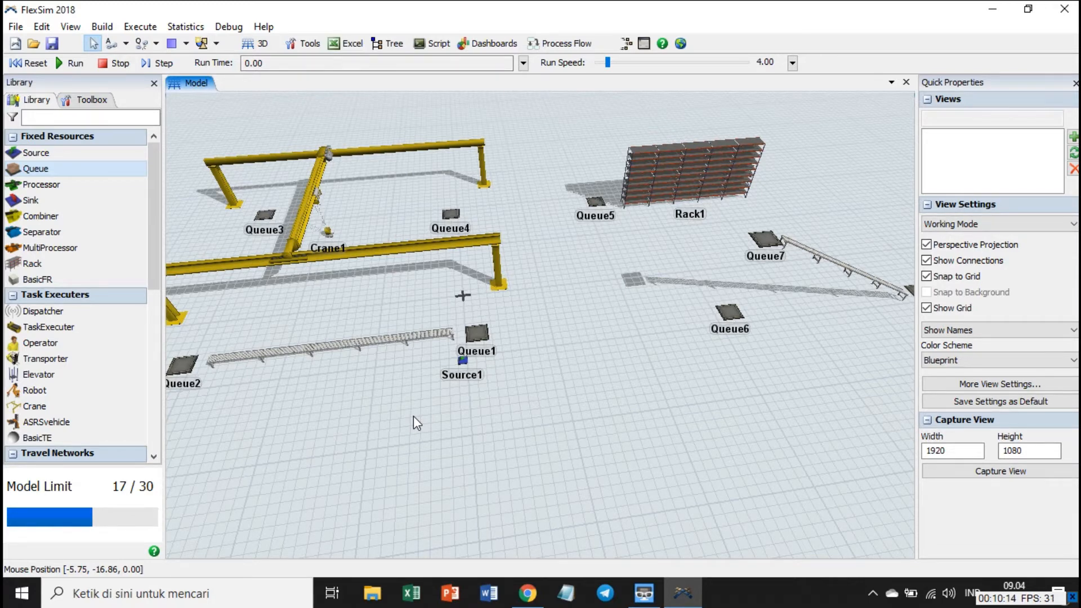
drag(353, 401, 477, 445)
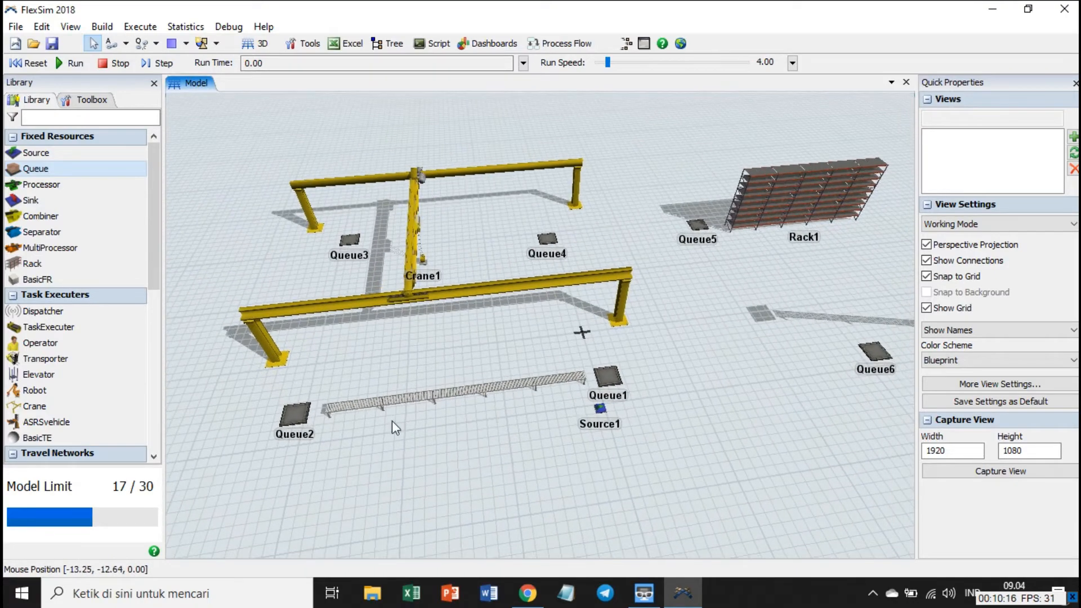
drag(40, 343, 585, 334)
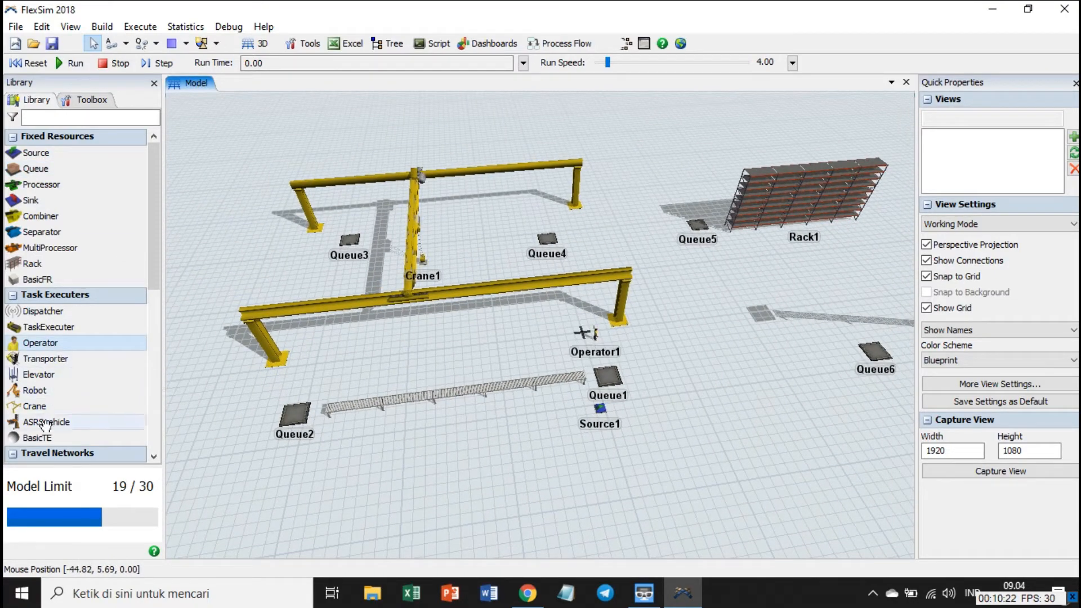
Place three transporters: one near Queue2, one between Queue4 and Queue5, and one in front of Rack1.
drag(74, 373, 331, 387)
drag(36, 360, 613, 211)
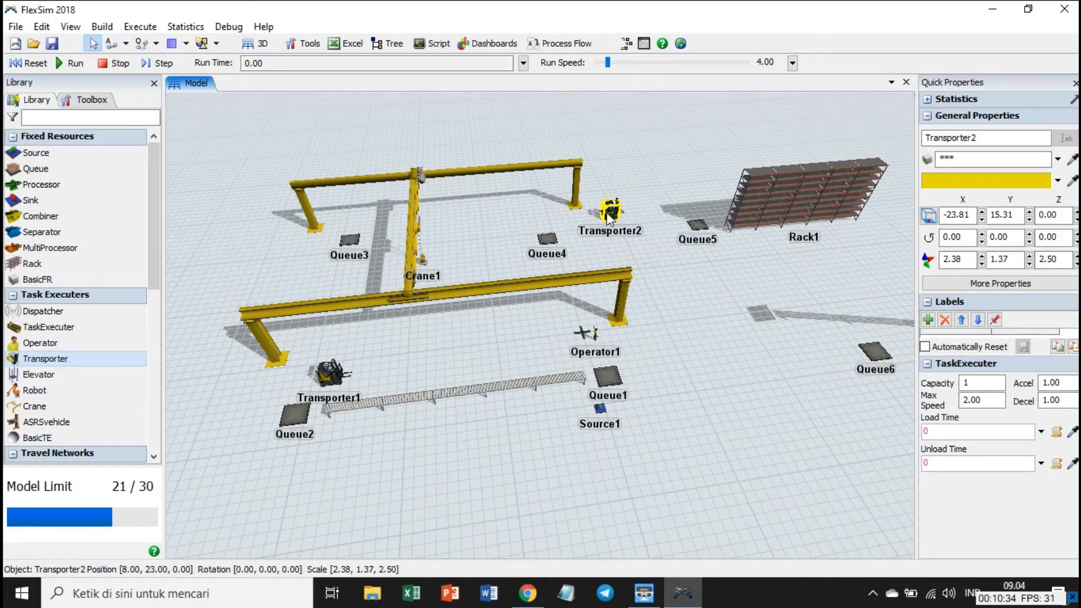
drag(47, 361, 887, 256)
Place a fourth transporter on the floor between Queue9 and Queue10.
right_drag(803, 424, 786, 464)
scroll(786, 464, down, 4)
drag(786, 464, 567, 377)
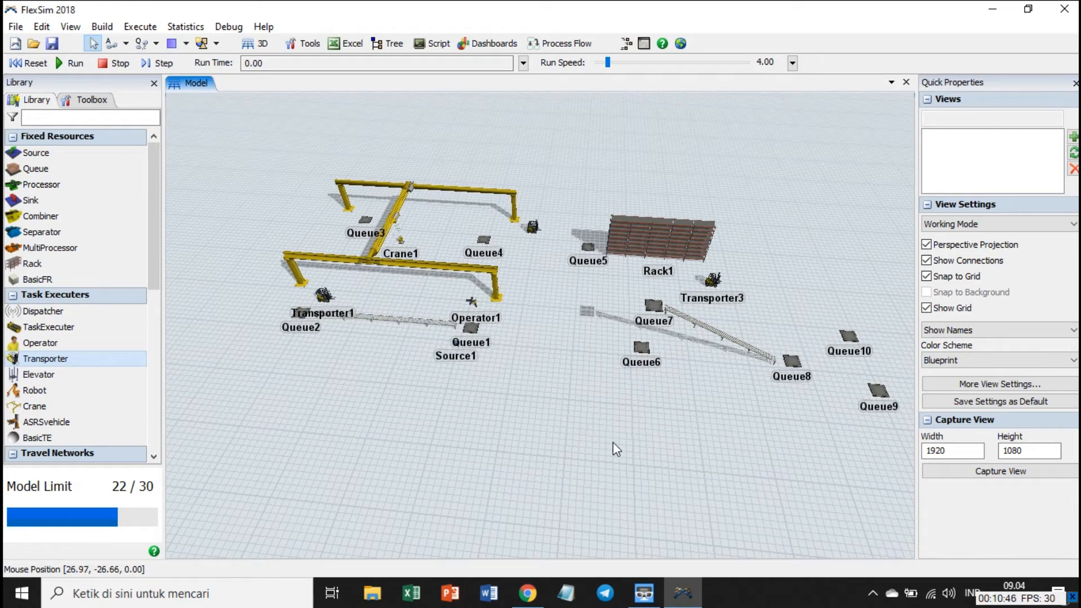
drag(47, 359, 867, 373)
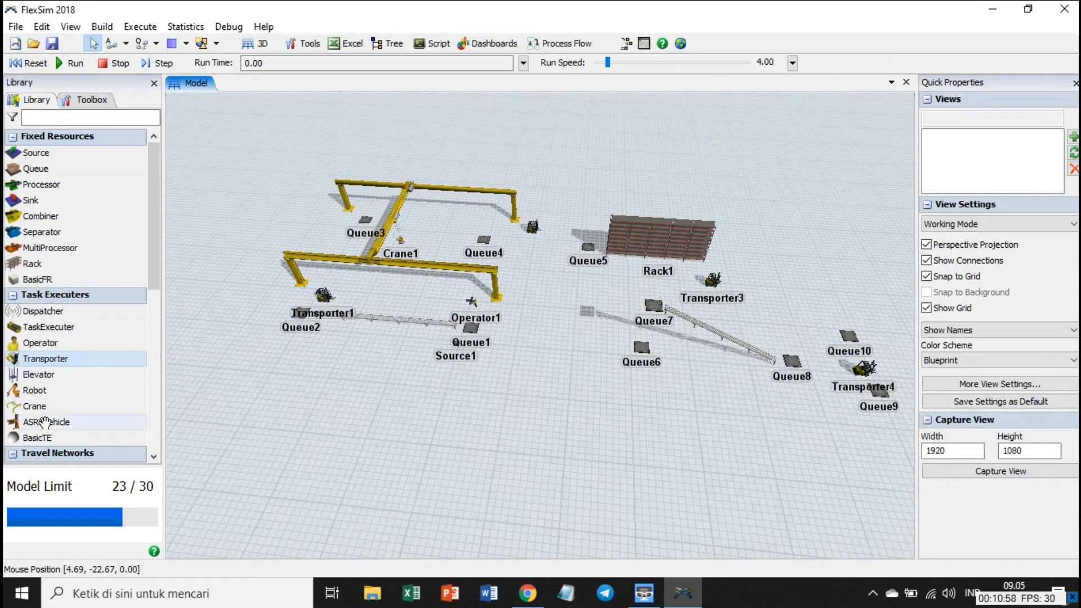
Place an ASRS vehicle behind Rack1, near Queue5.
drag(45, 422, 636, 208)
click(614, 200)
click(636, 211)
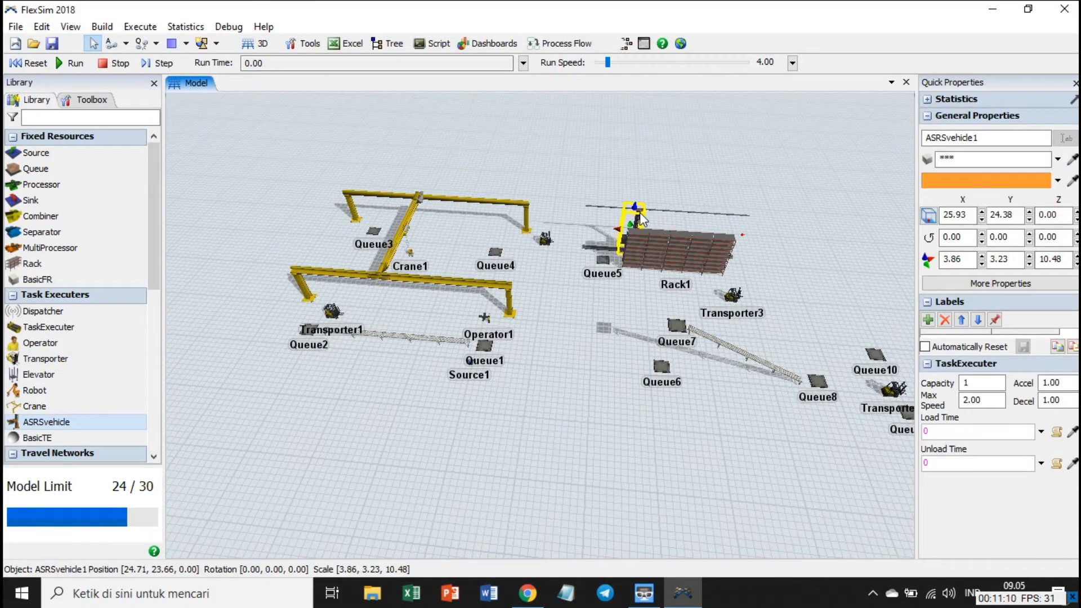
click(569, 388)
Connect Source1 to Queue1 and Queue1 to the near end of the straight conveyor that leads towards Queue2.
scroll(569, 387, up, 2)
drag(604, 400, 579, 373)
scroll(579, 373, down, 1)
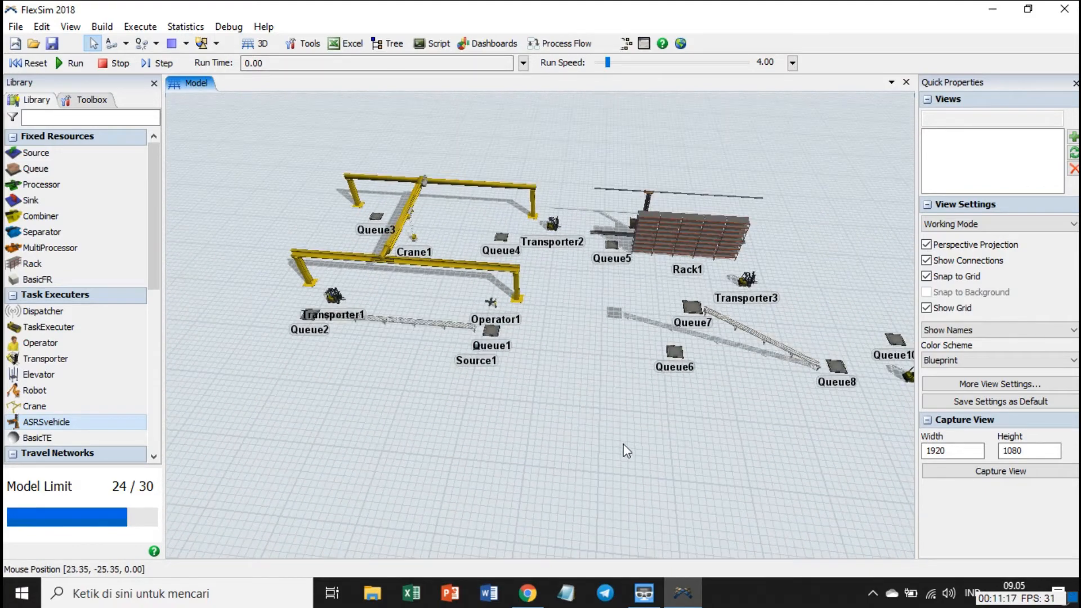
scroll(635, 445, down, 2)
right_drag(637, 446, 635, 446)
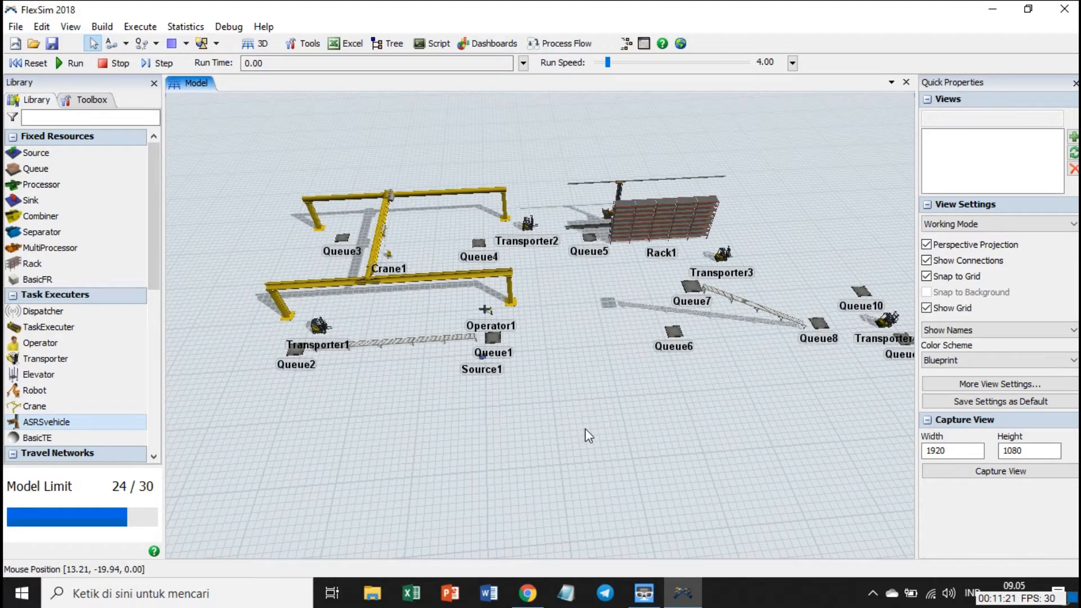
scroll(586, 428, up, 2)
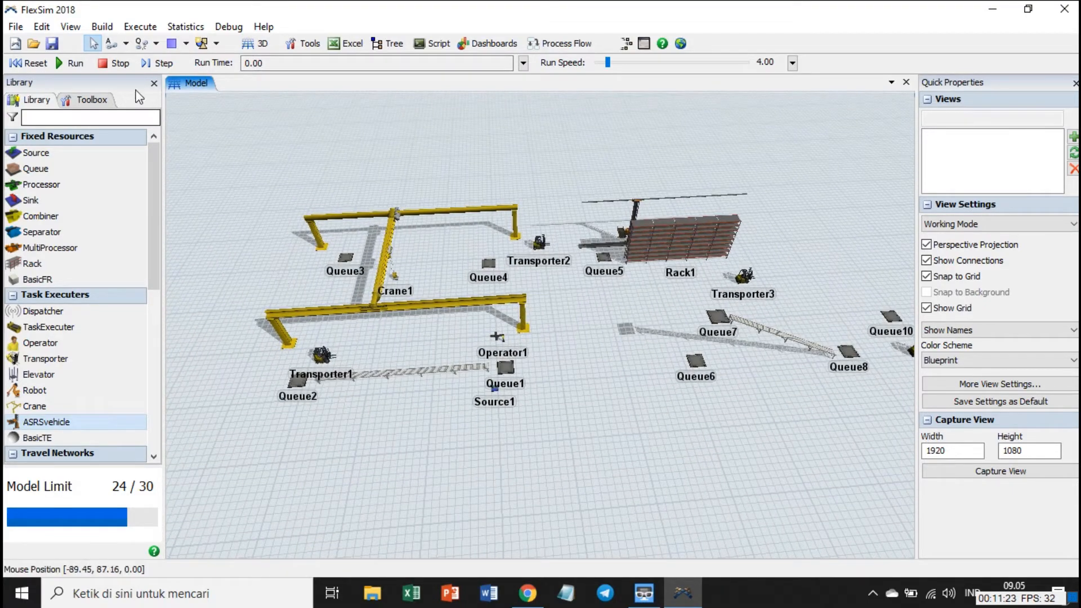
click(126, 44)
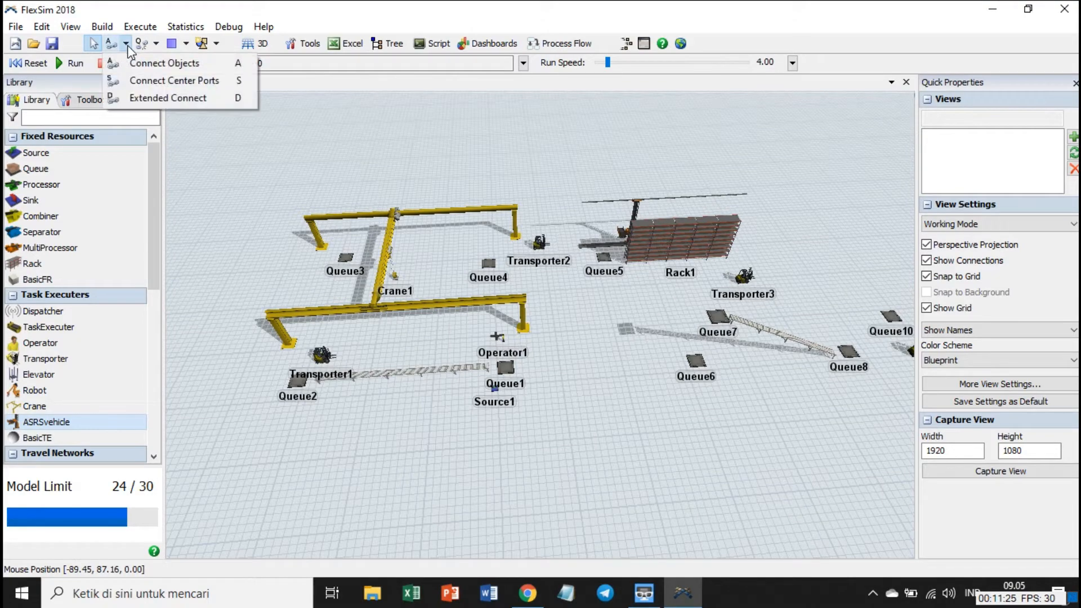
click(124, 45)
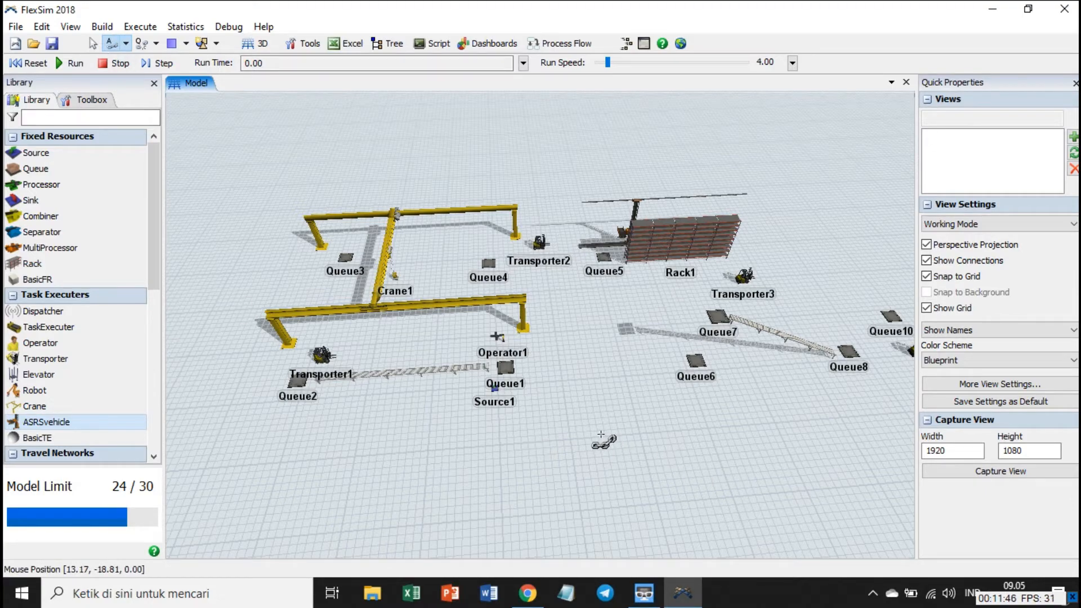
scroll(524, 414, up, 2)
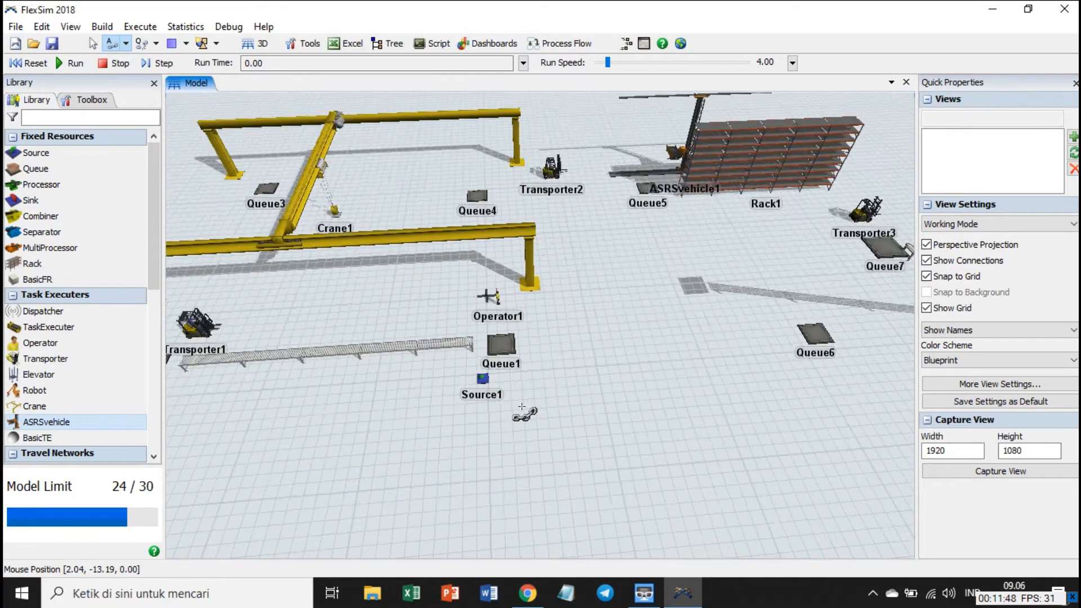
scroll(522, 407, up, 1)
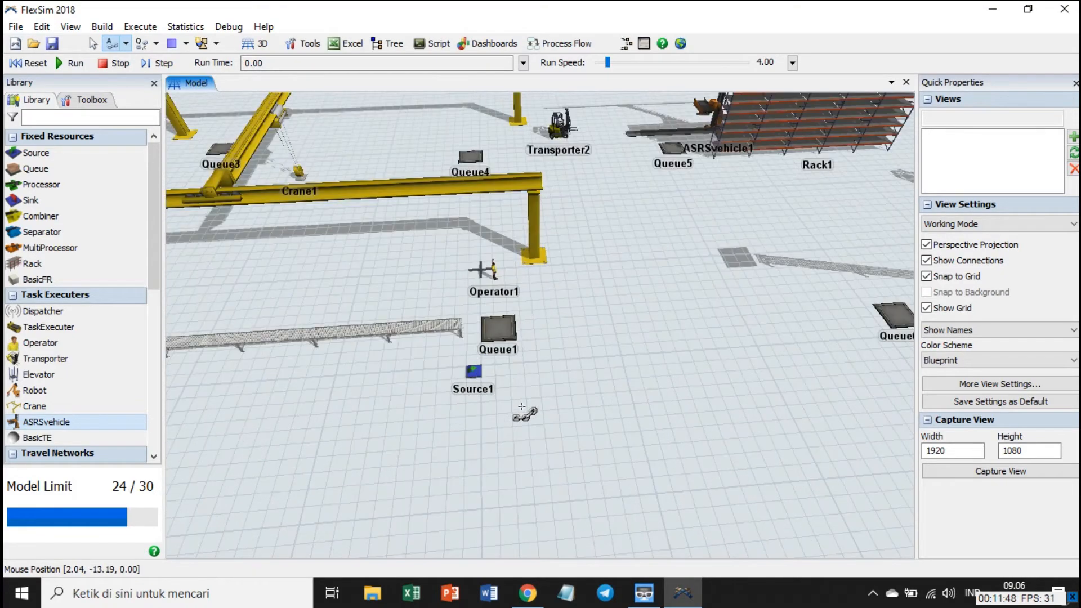
click(485, 376)
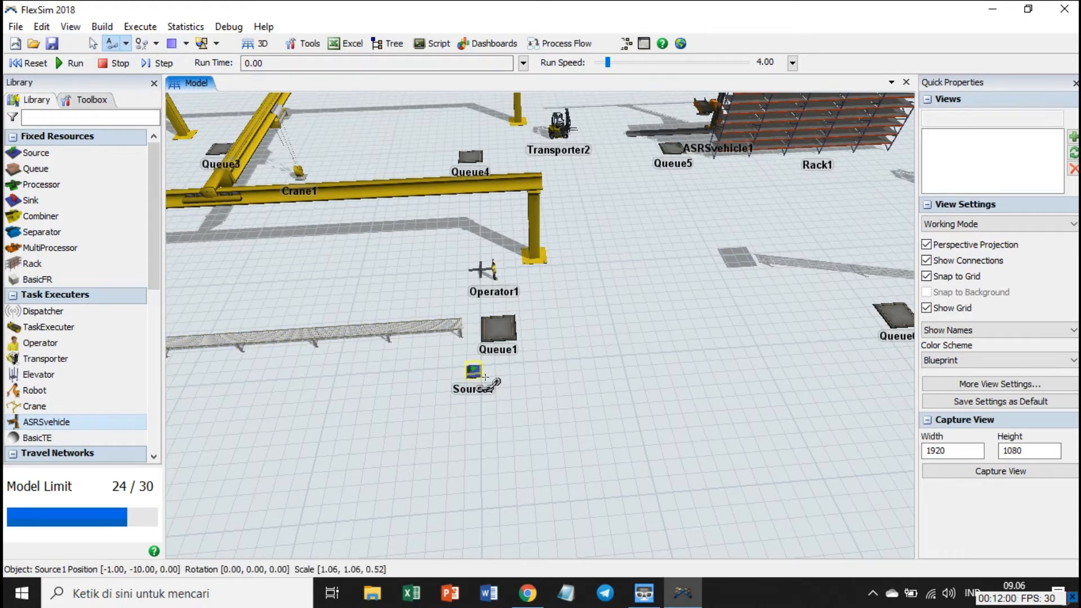
click(506, 334)
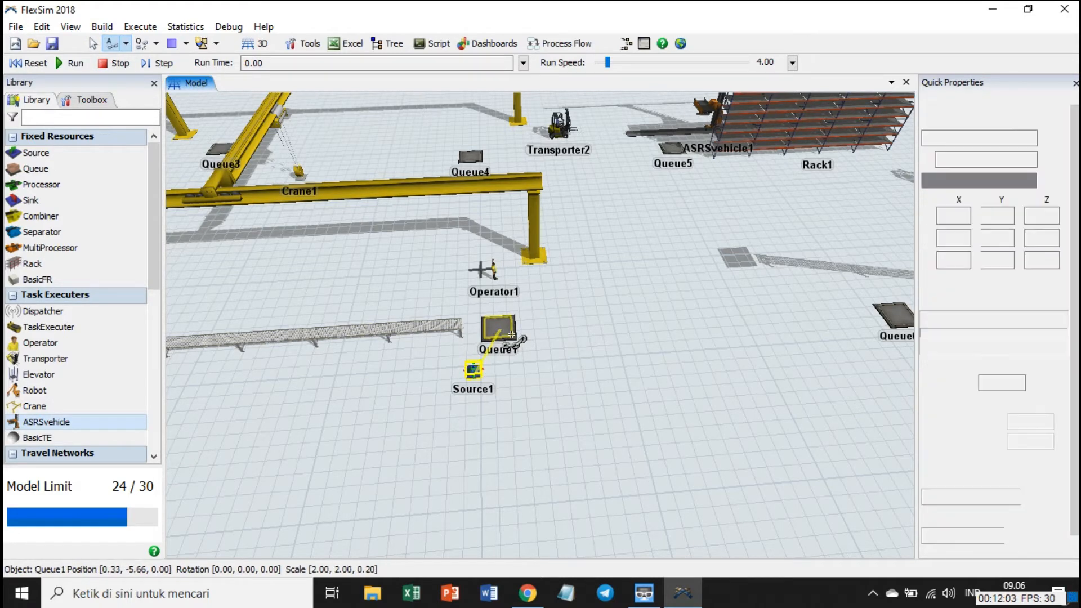
click(456, 331)
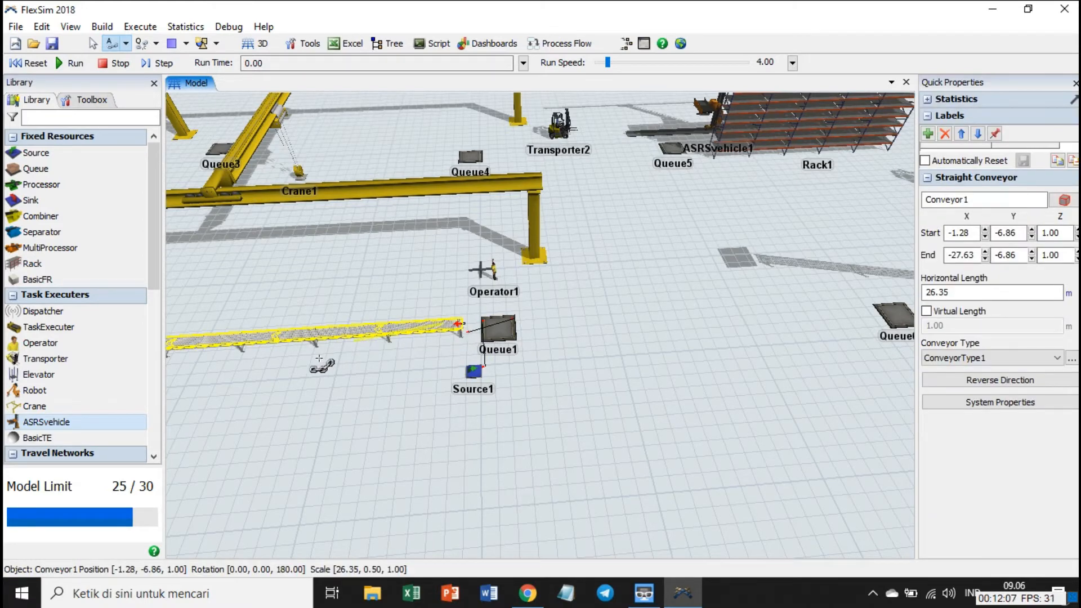
click(299, 366)
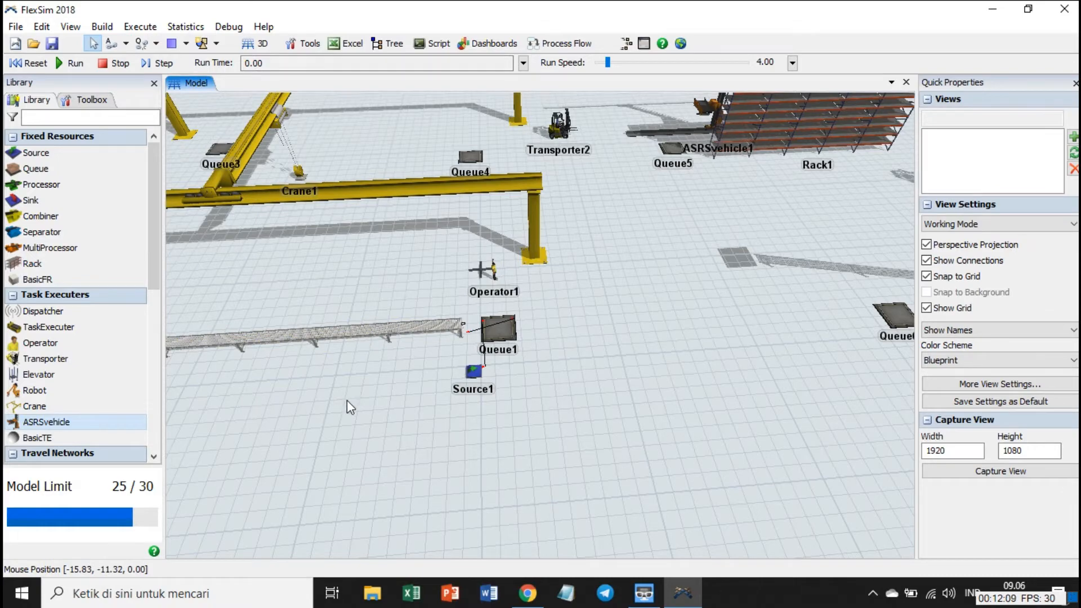
Connect the far end of the straight conveyor under the crane to Queue2.
drag(347, 401, 508, 401)
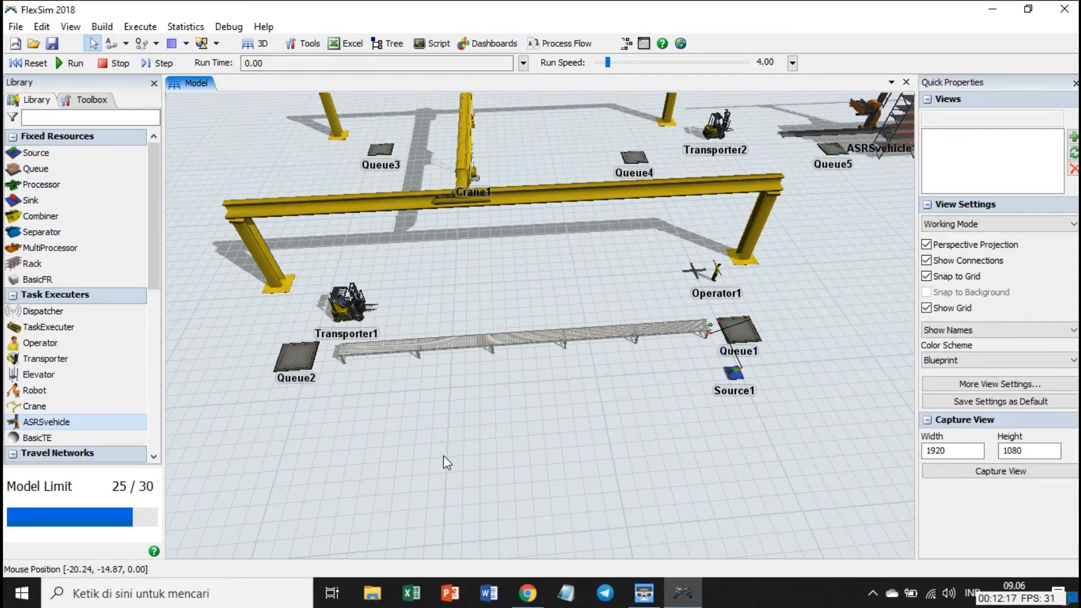
key(Left)
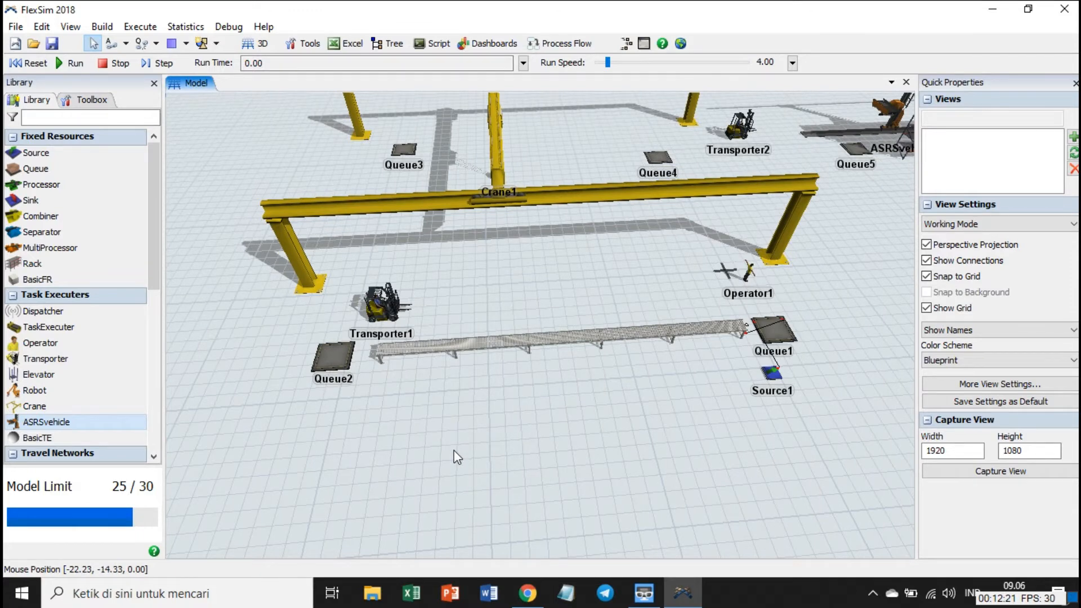
click(400, 347)
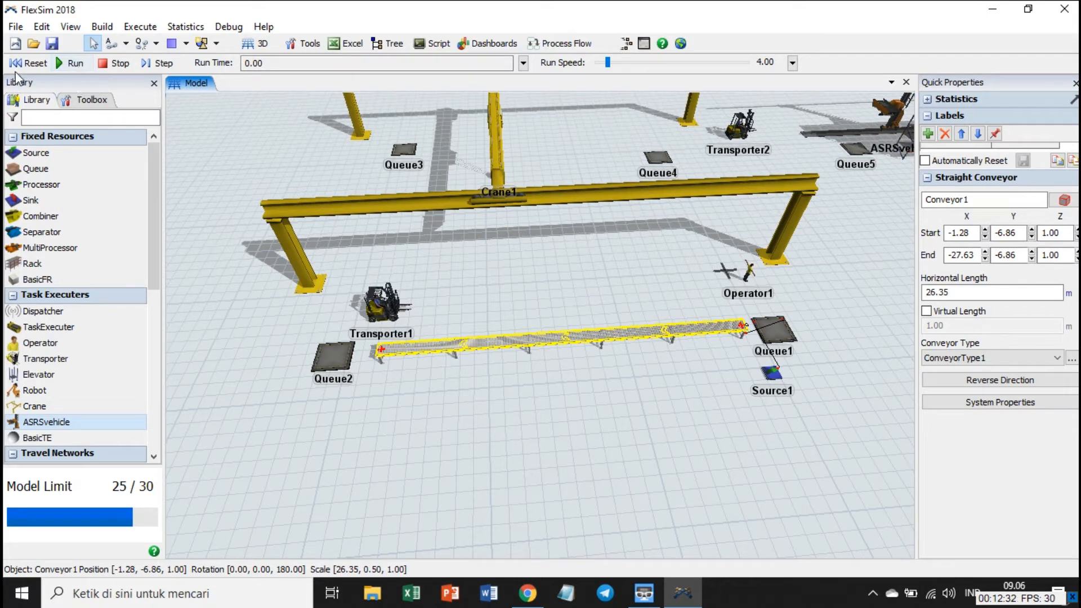
click(112, 43)
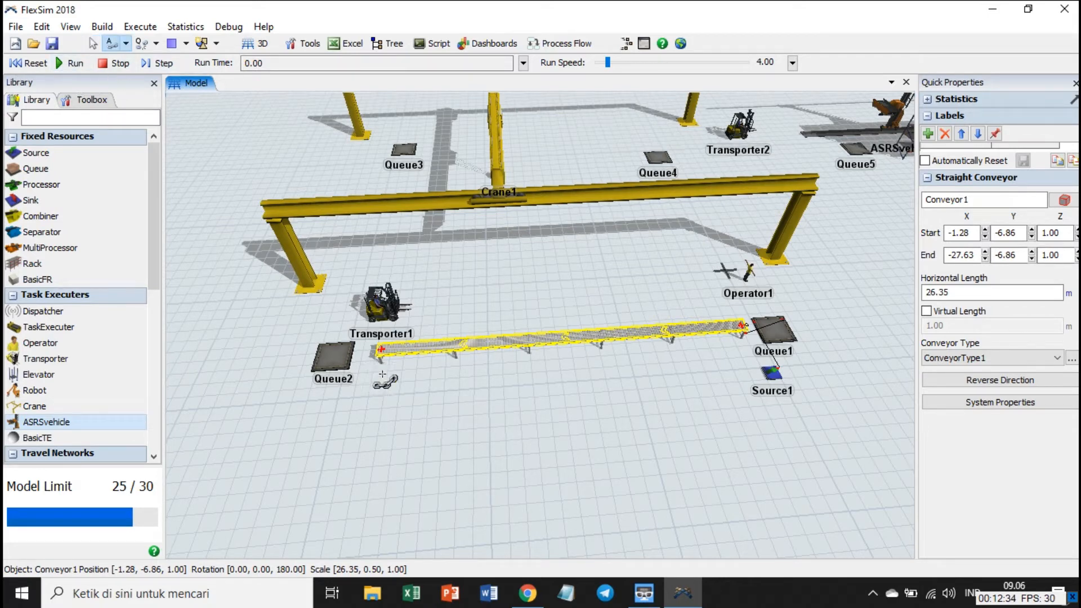
click(349, 360)
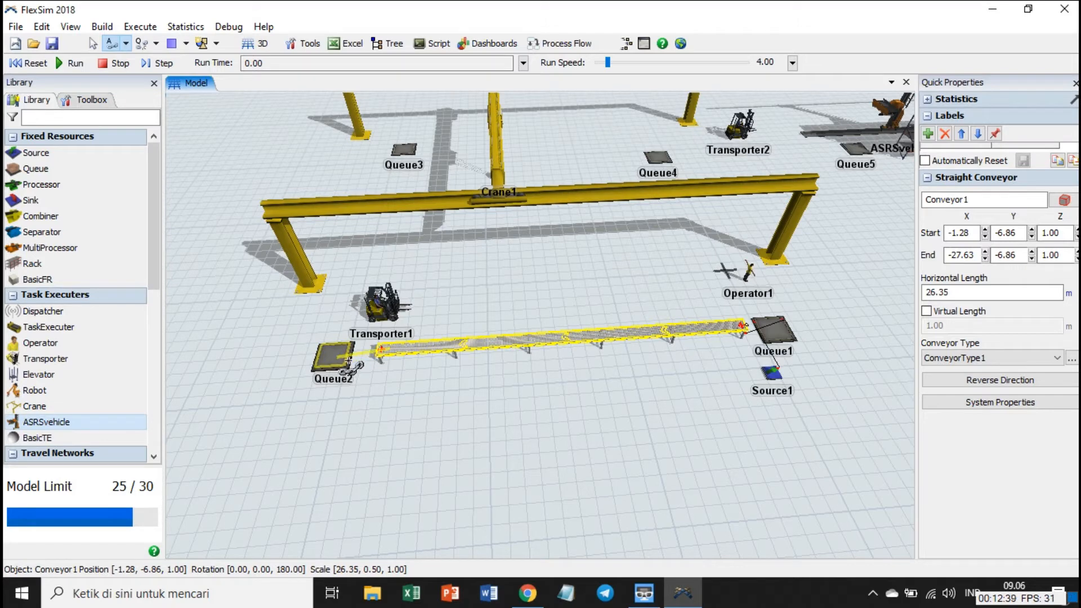
click(349, 360)
Connect the storage flow in sequence from Queue2 through Queue3, Queue4 and Queue5 to Rack1.
click(405, 158)
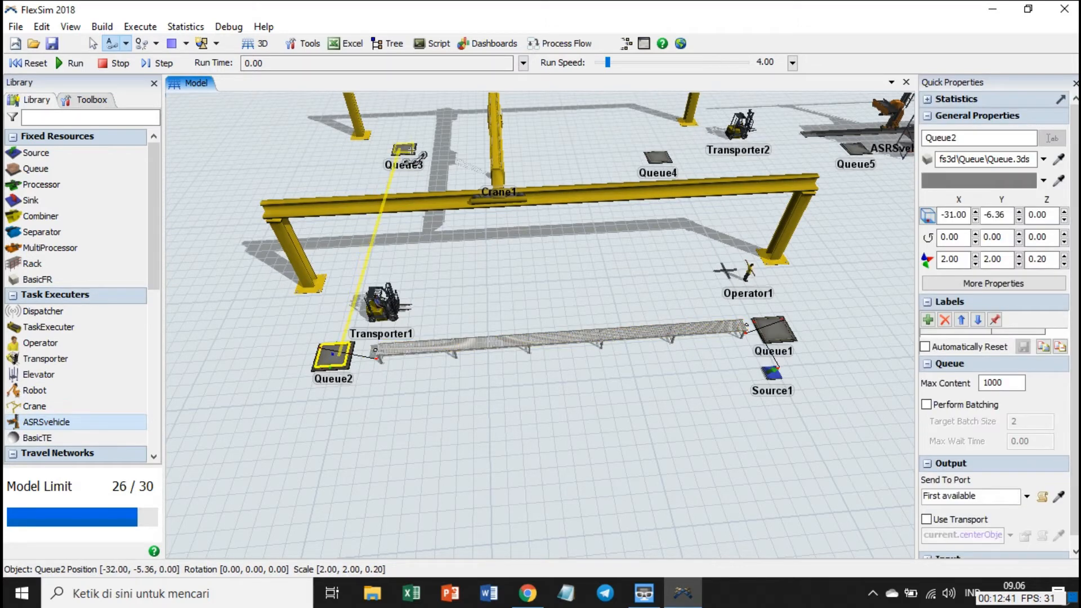
click(656, 157)
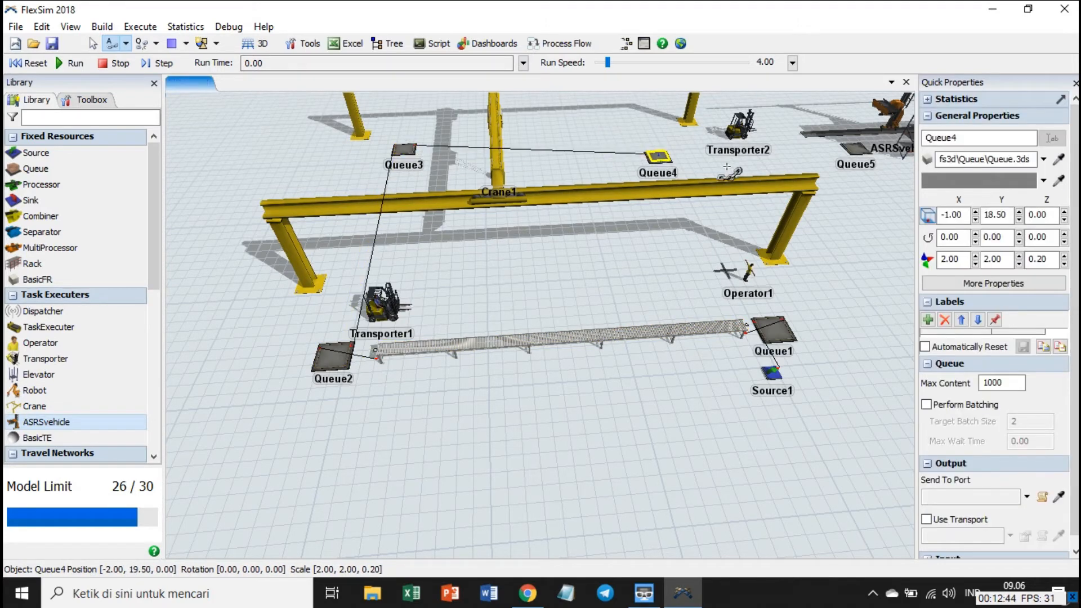
click(860, 148)
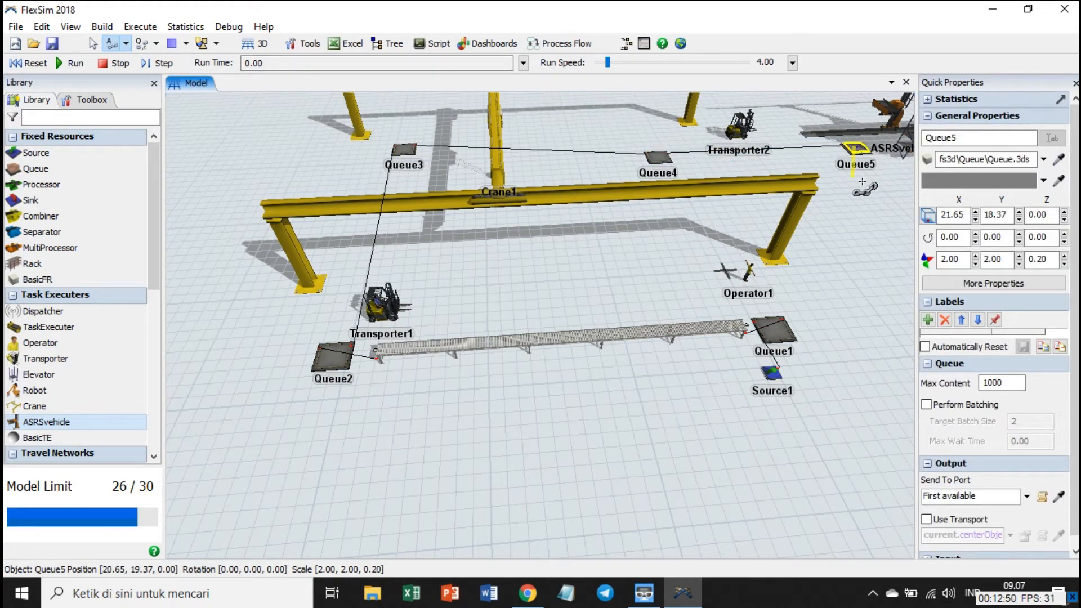
drag(862, 181, 567, 218)
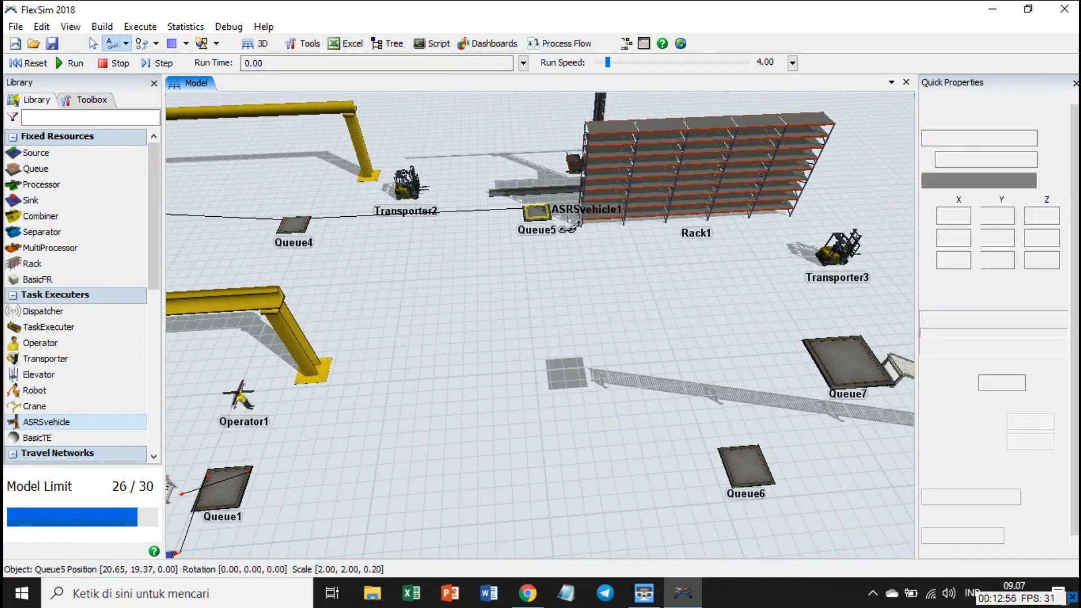
click(665, 217)
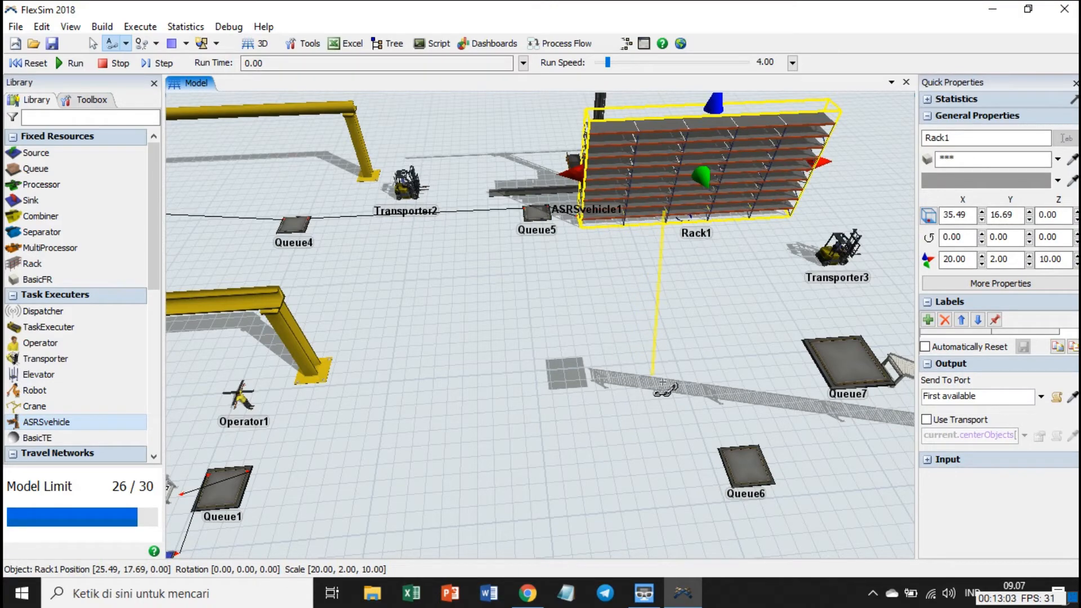
click(669, 389)
key(Escape)
Connect the outgoing flow in sequence from Rack1 through Queue6 and Queue7 to the upper end of the sloped conveyor.
drag(700, 401, 518, 380)
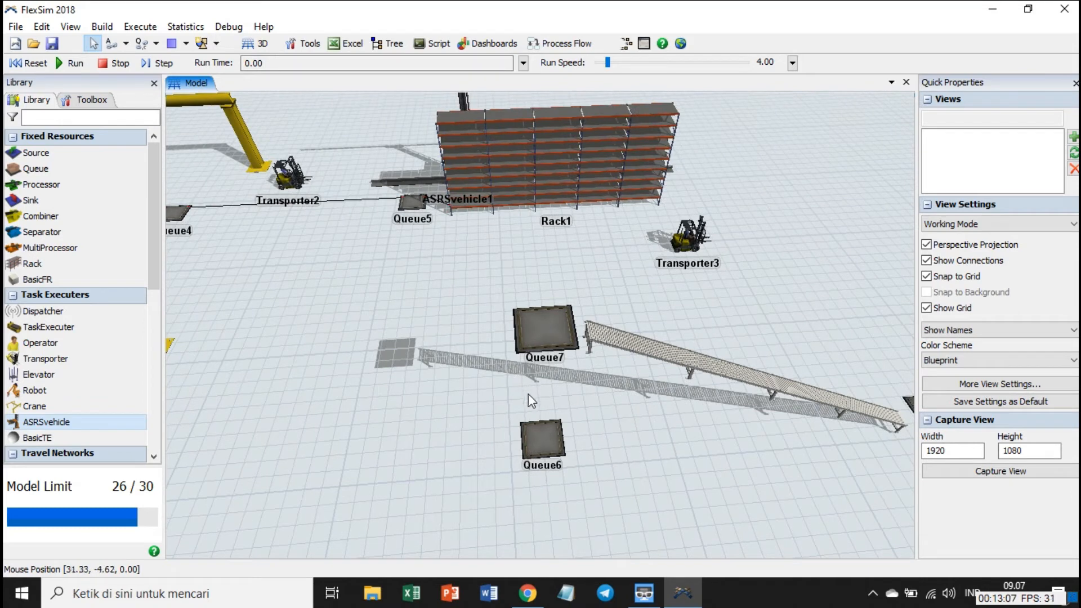
click(110, 44)
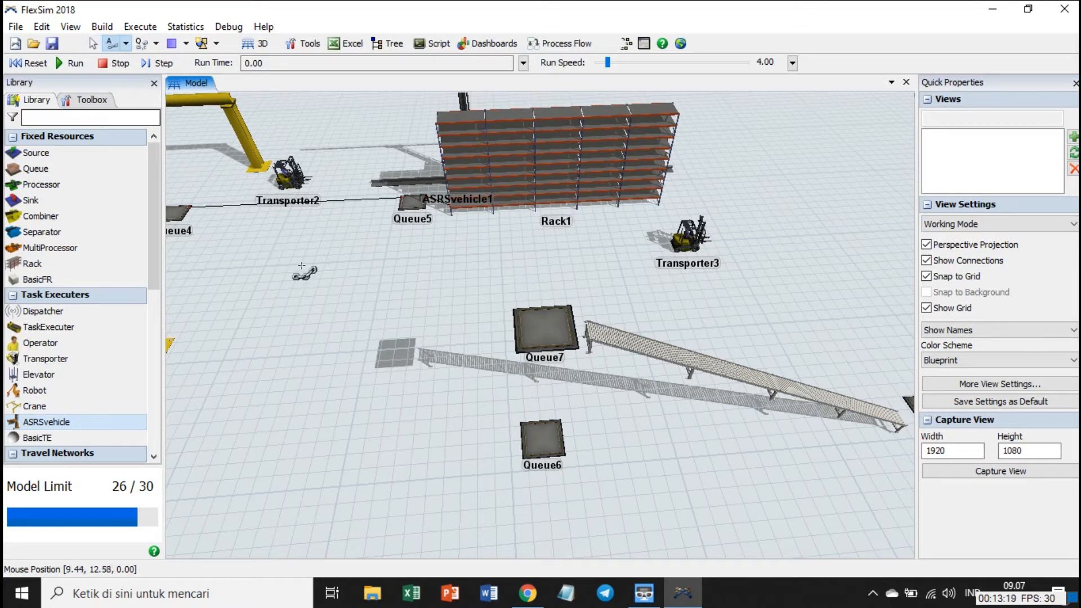
click(630, 198)
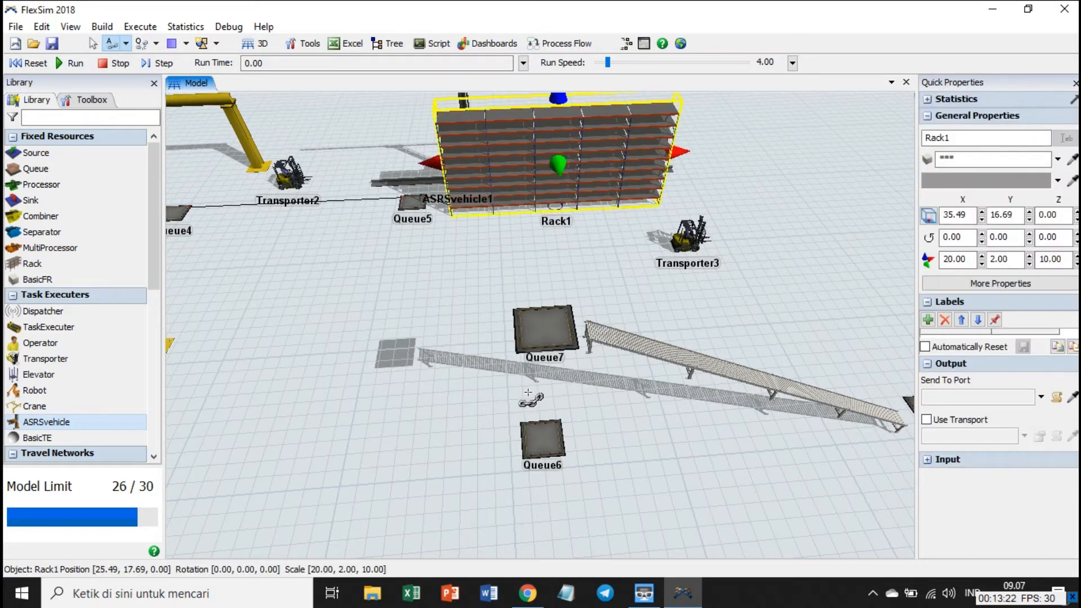
click(557, 441)
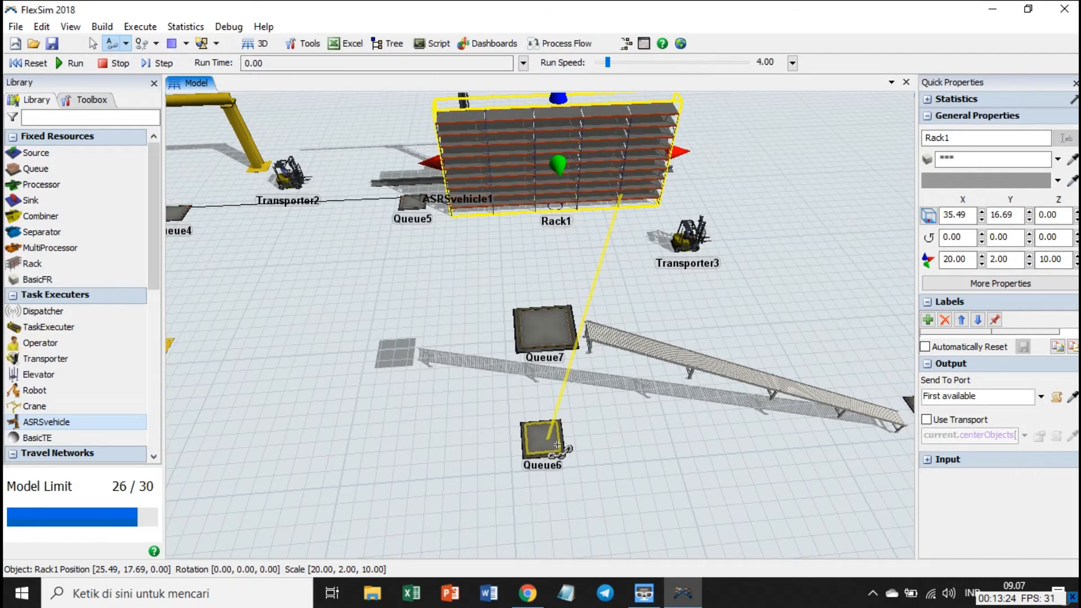
click(556, 441)
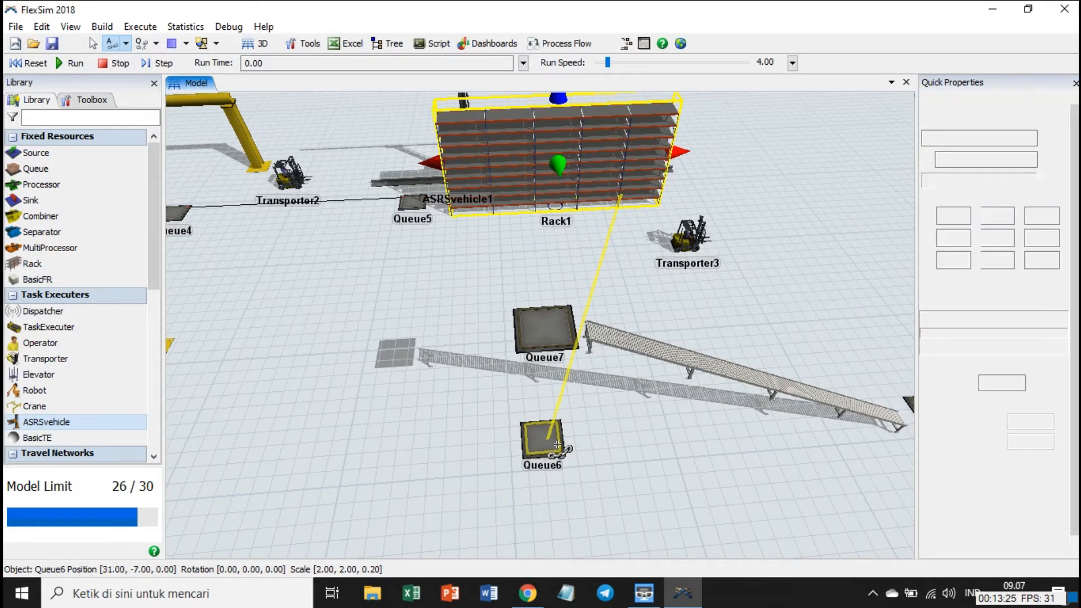
click(562, 334)
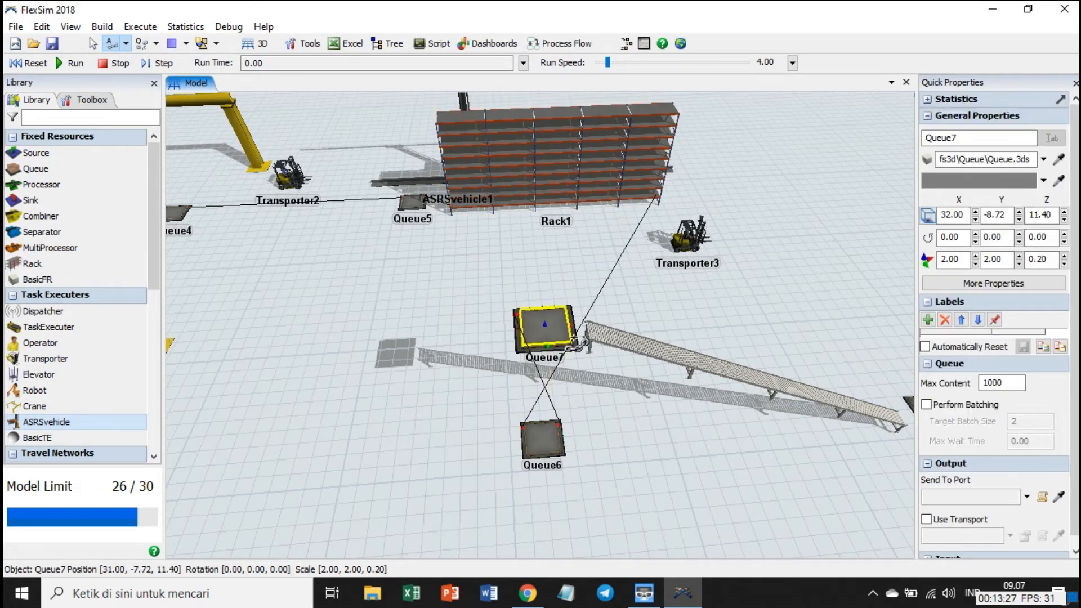
click(616, 346)
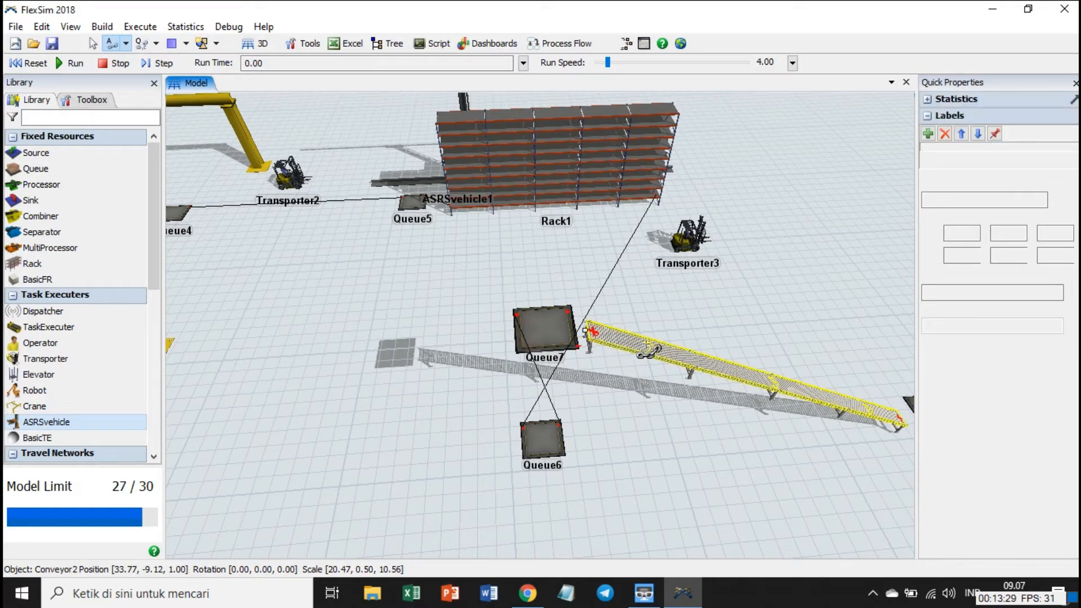
click(878, 383)
key(Escape)
Connect the lower end of the sloped conveyor to Queue8.
drag(776, 340, 637, 286)
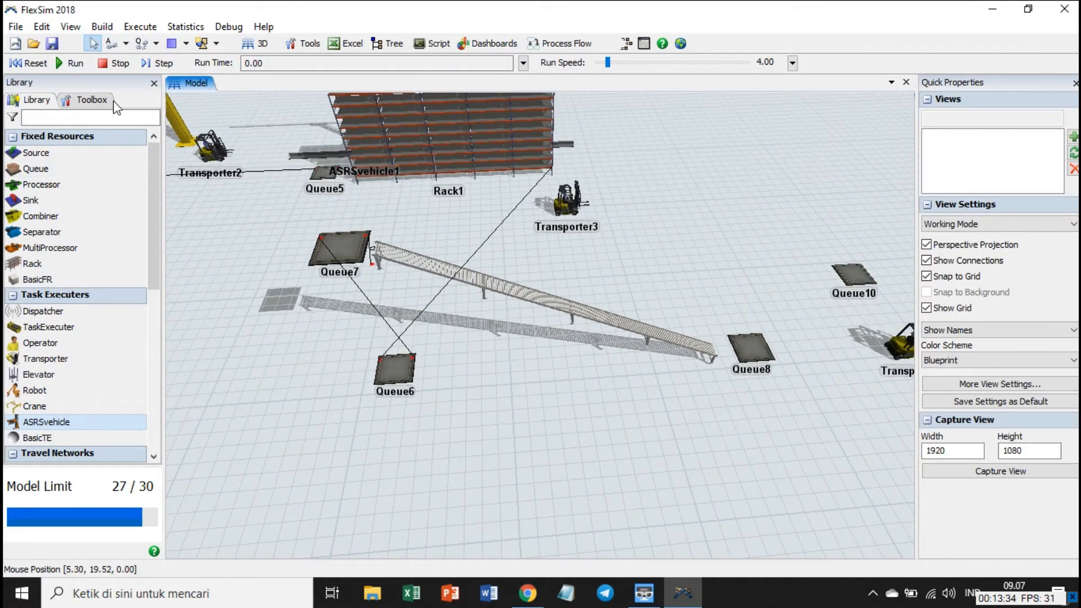
click(112, 44)
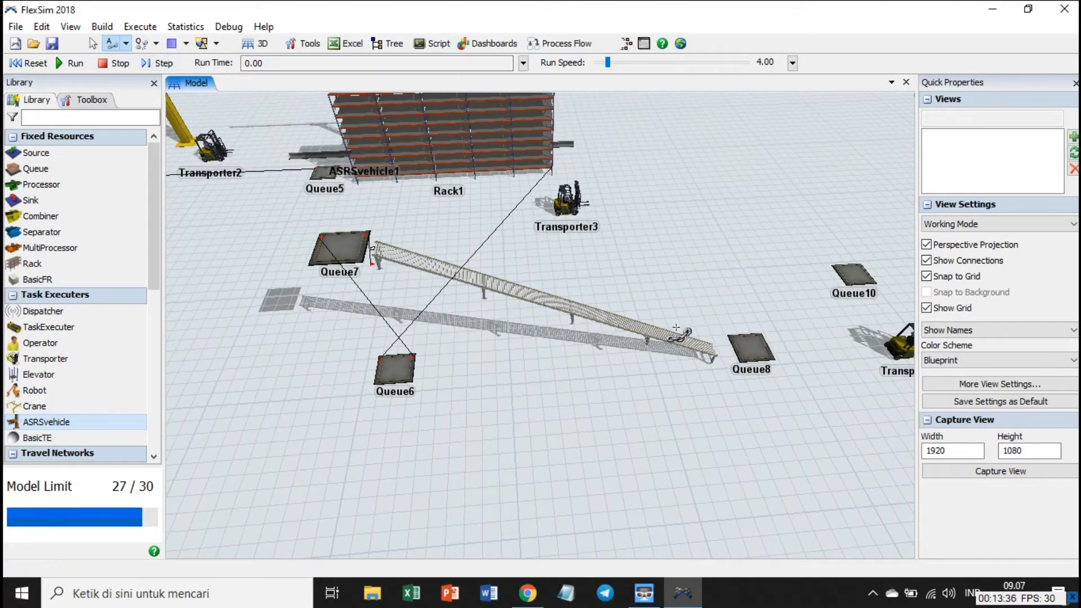
click(709, 350)
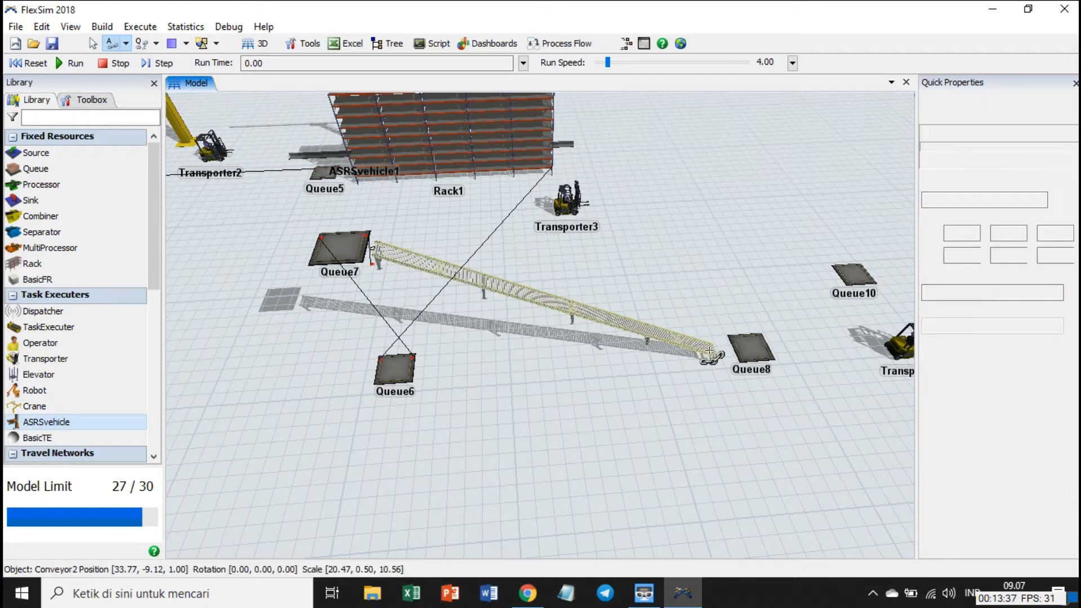
click(767, 355)
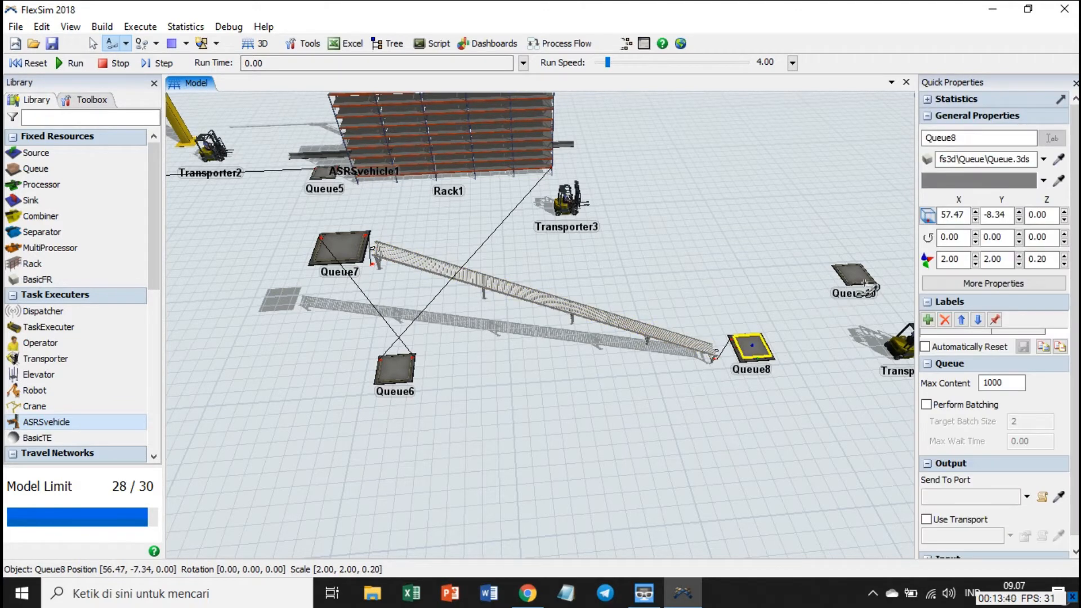
Connect Queue8 to both Queue10 and Queue9.
click(859, 280)
click(94, 44)
click(111, 43)
drag(788, 445, 530, 435)
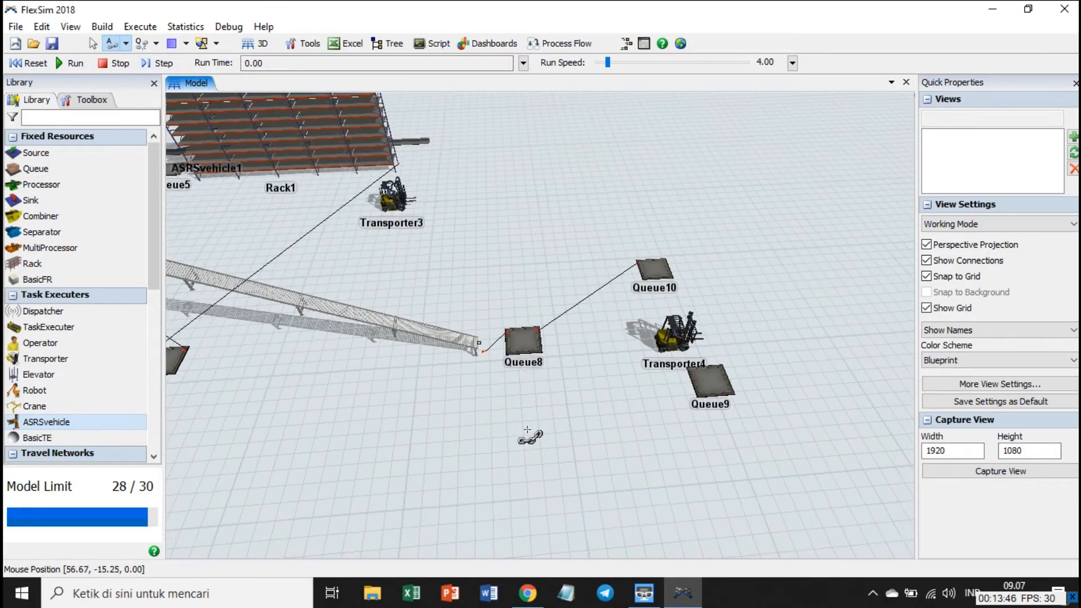
click(523, 342)
click(723, 381)
Place an elevator on the floor beside Queue6, on the side facing the crane.
drag(357, 458, 796, 452)
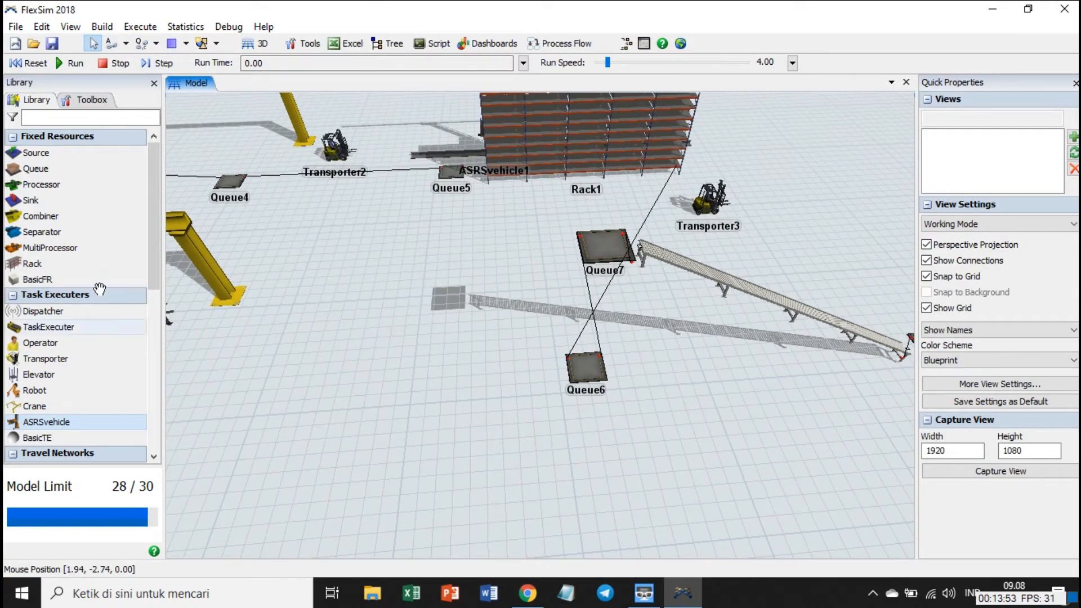
drag(71, 388, 66, 387)
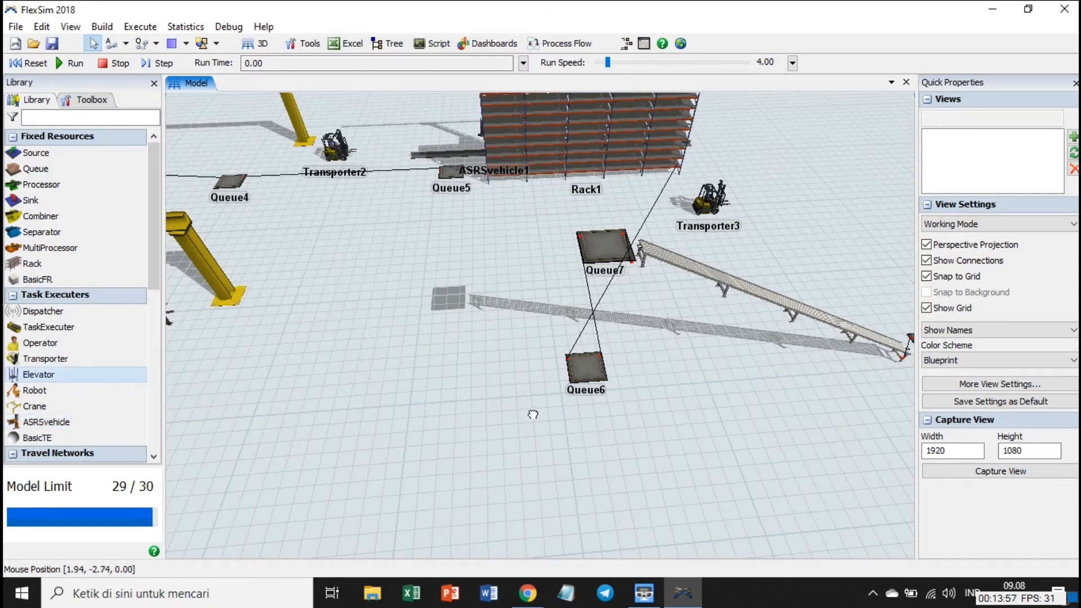
drag(533, 415, 535, 418)
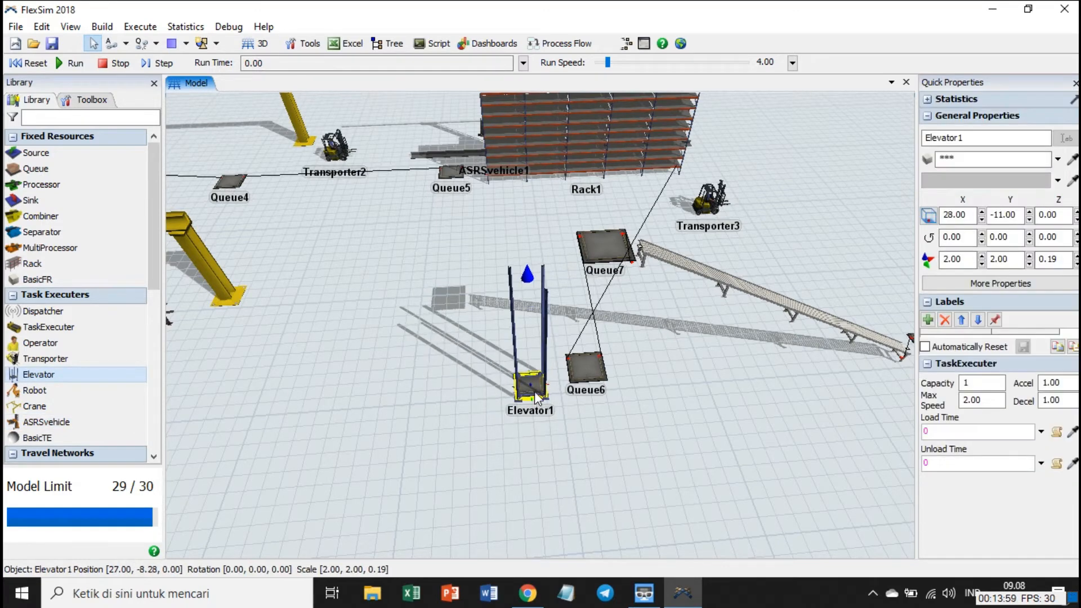
Move the elevator onto Queue6, at X 32.00 and Y -8.00.
click(126, 43)
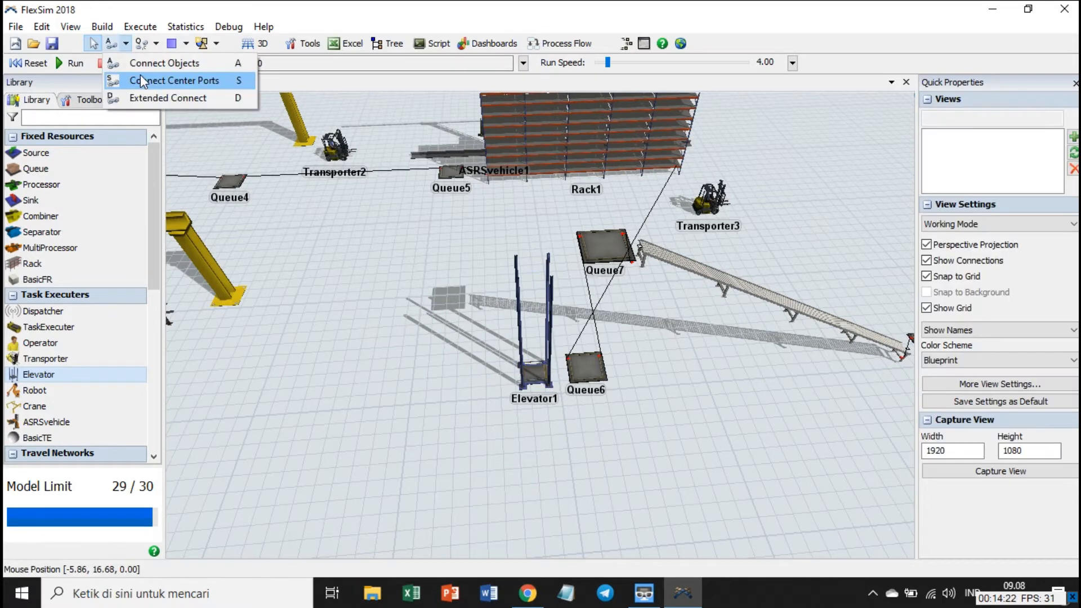
click(341, 401)
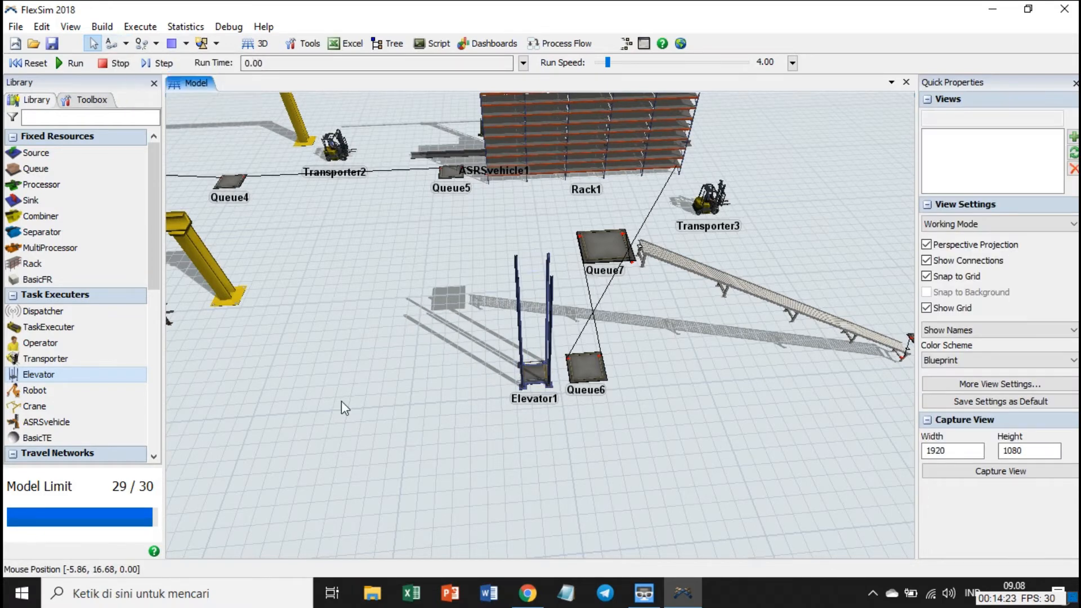
click(546, 380)
drag(534, 375, 599, 376)
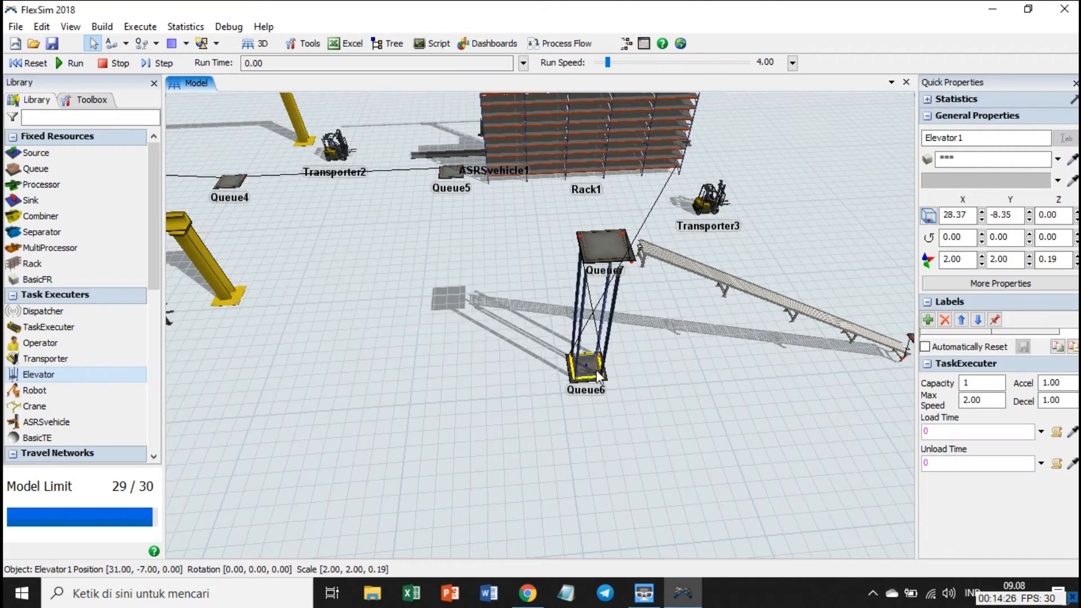
Shift Queue7 slightly so it sits over the top of the elevator, at X 32.00, Y -8.72 and Z 11.40.
click(599, 245)
key(Page_Down)
key(Page_Down)
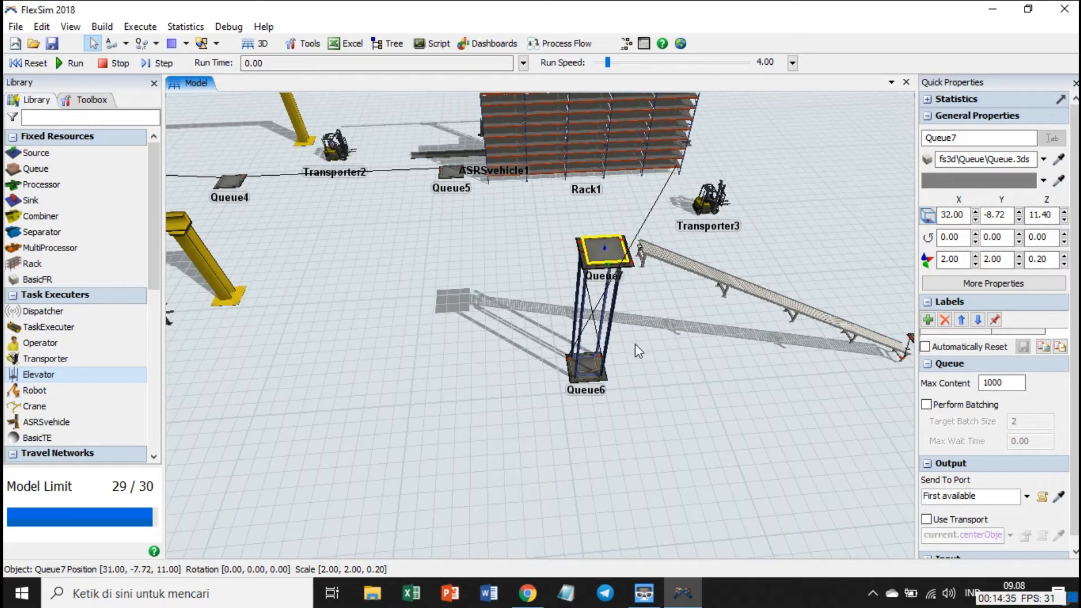
Connect the center ports of Operator1 and Queue1.
click(602, 338)
drag(603, 338, 549, 338)
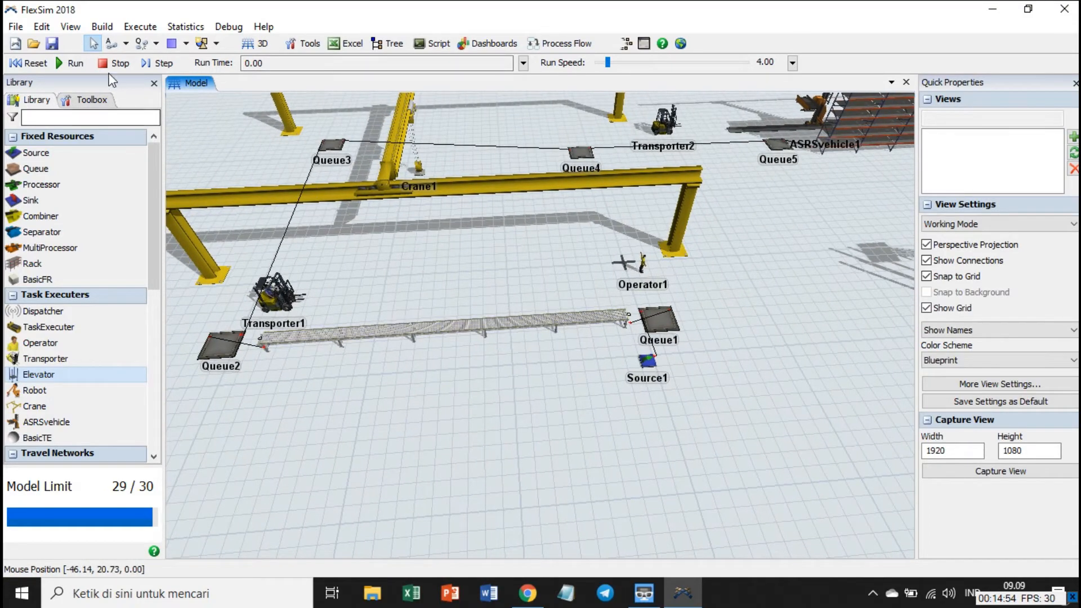
click(127, 45)
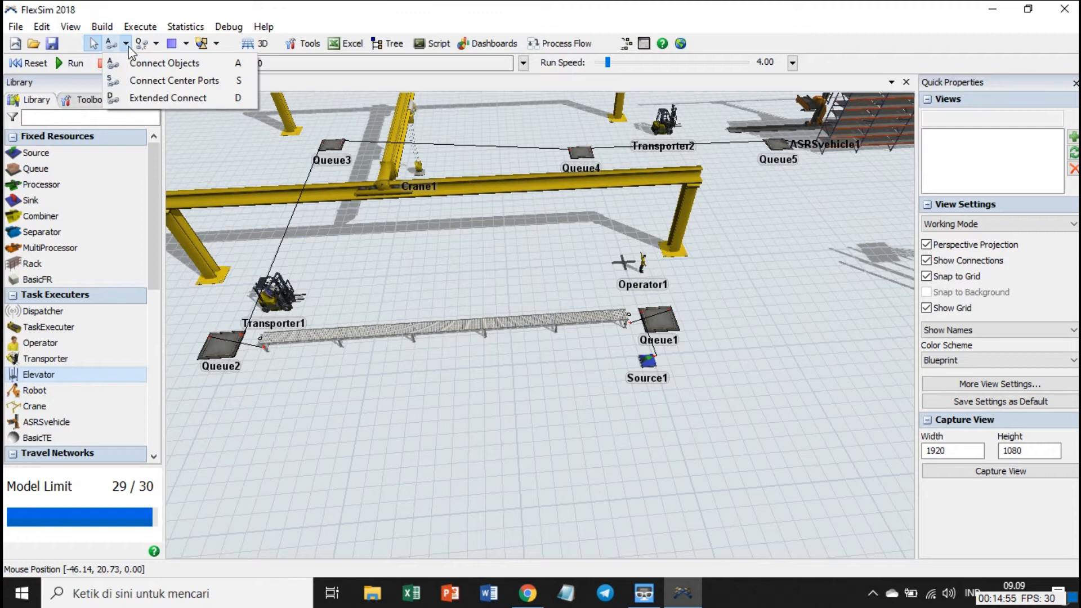
click(156, 80)
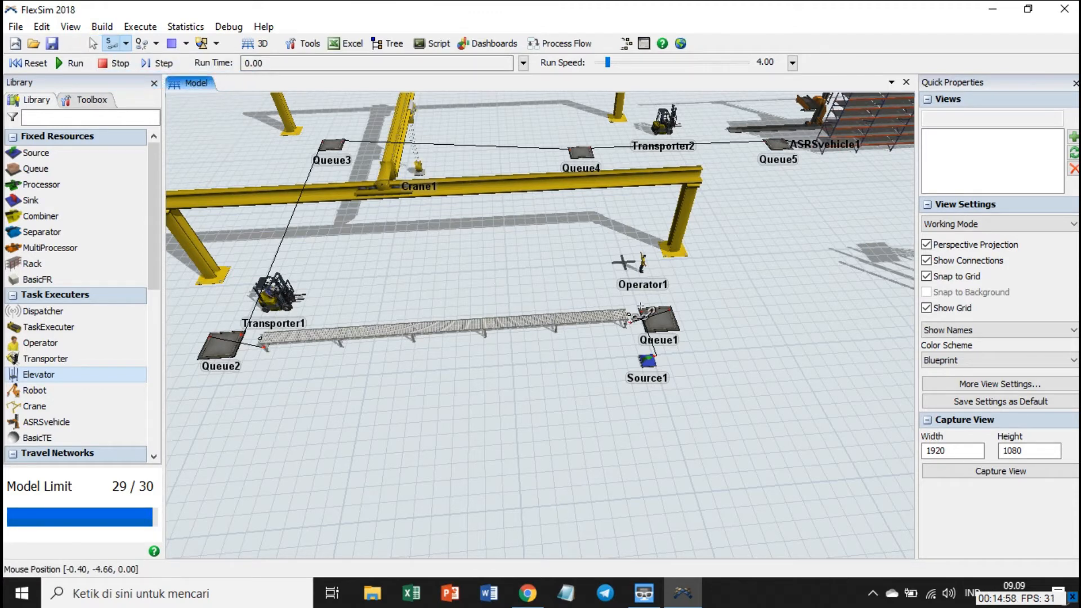
click(652, 270)
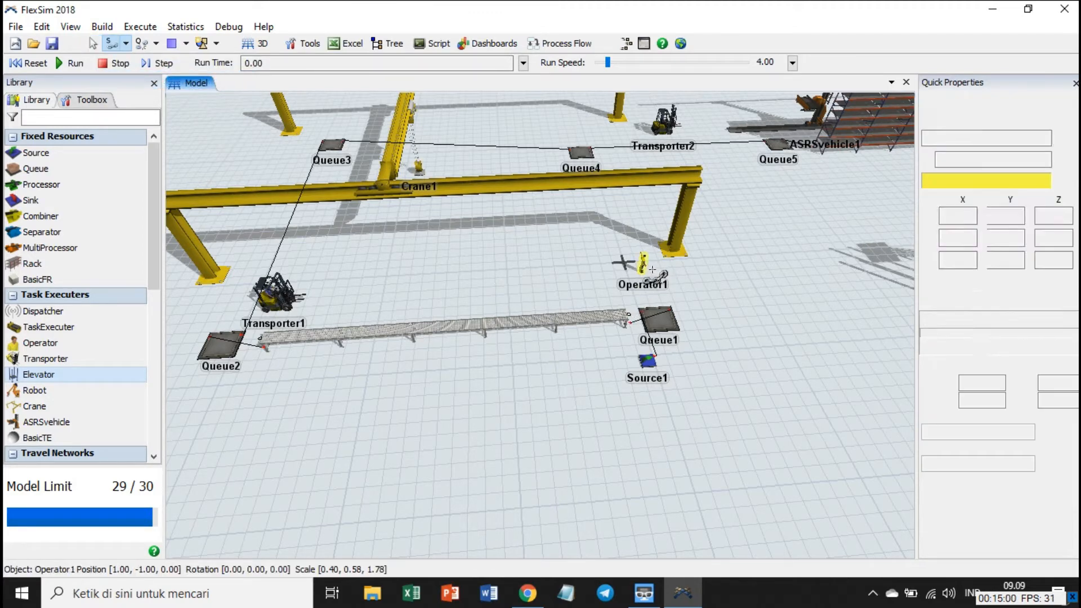
click(672, 326)
key(Escape)
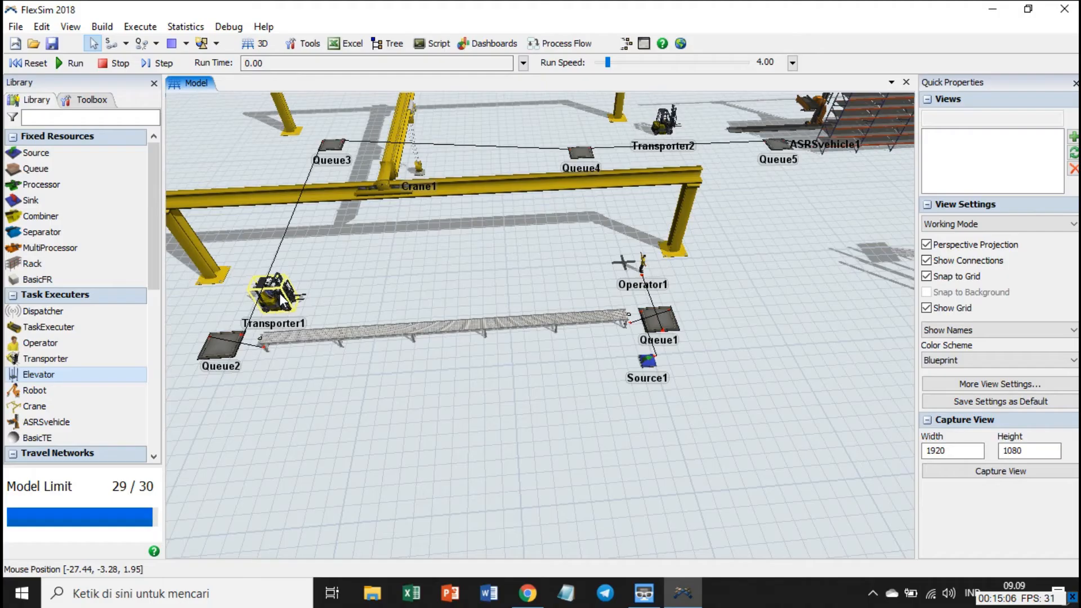
Connect the center ports of Transporter1 to Queue2 and of Crane1 to Queue3.
click(276, 296)
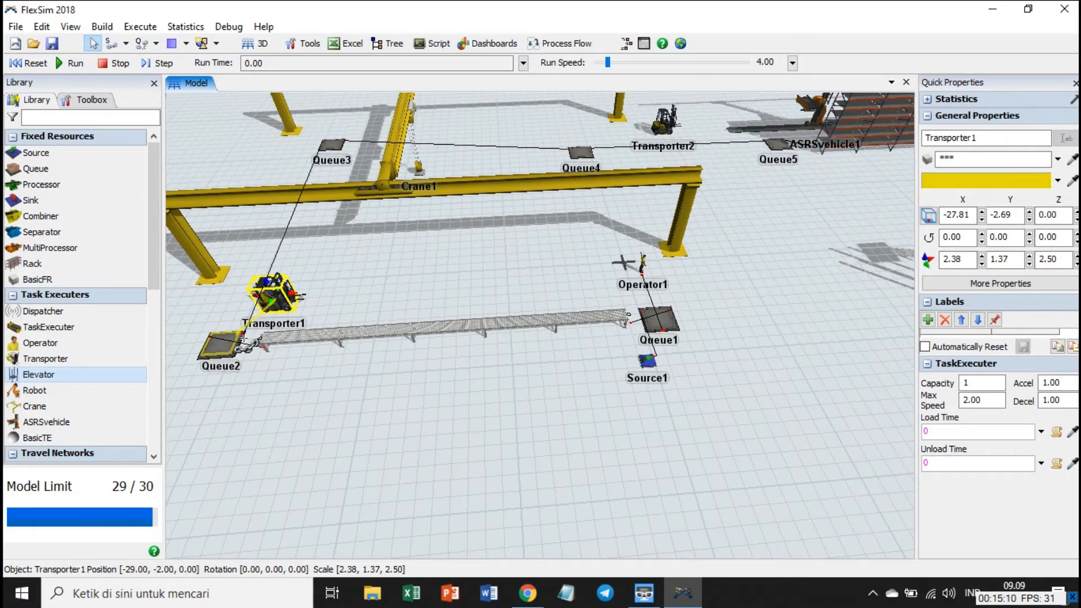
click(241, 341)
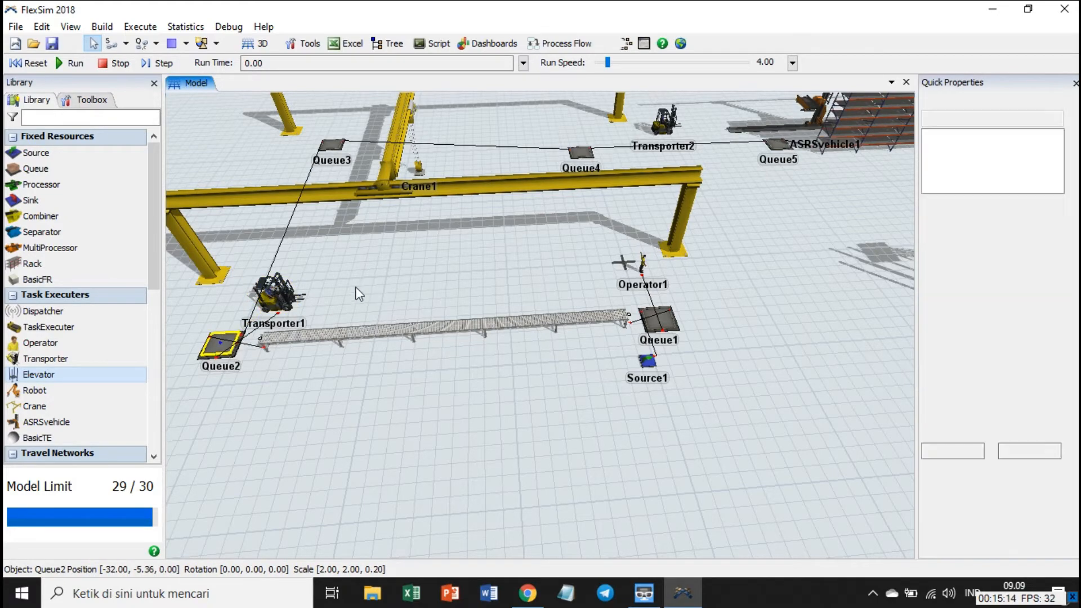
drag(357, 292, 367, 442)
key(s)
drag(438, 269, 331, 228)
drag(331, 227, 326, 224)
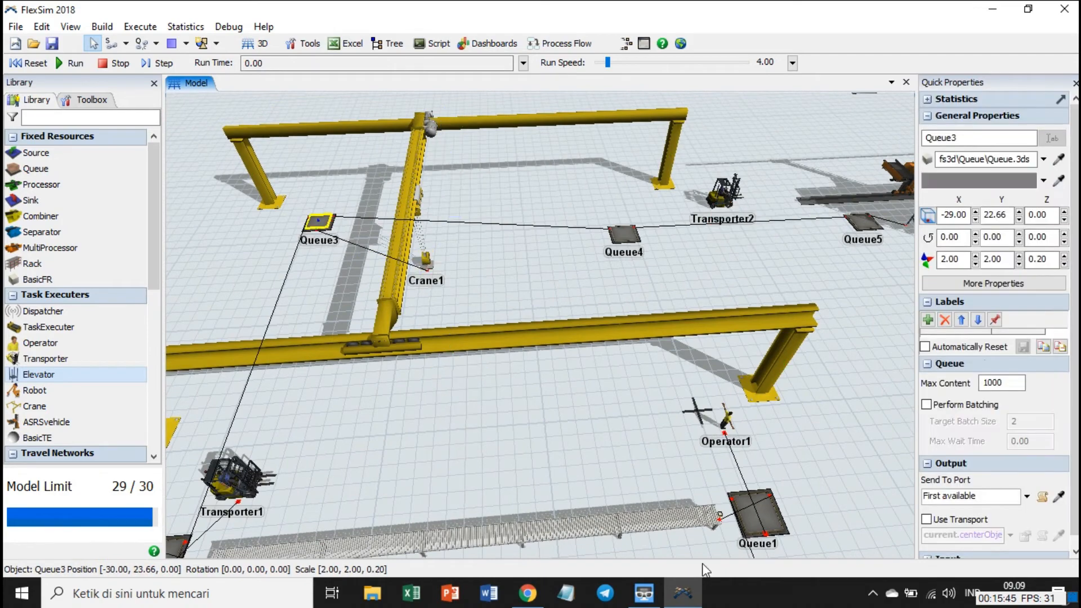
click(794, 410)
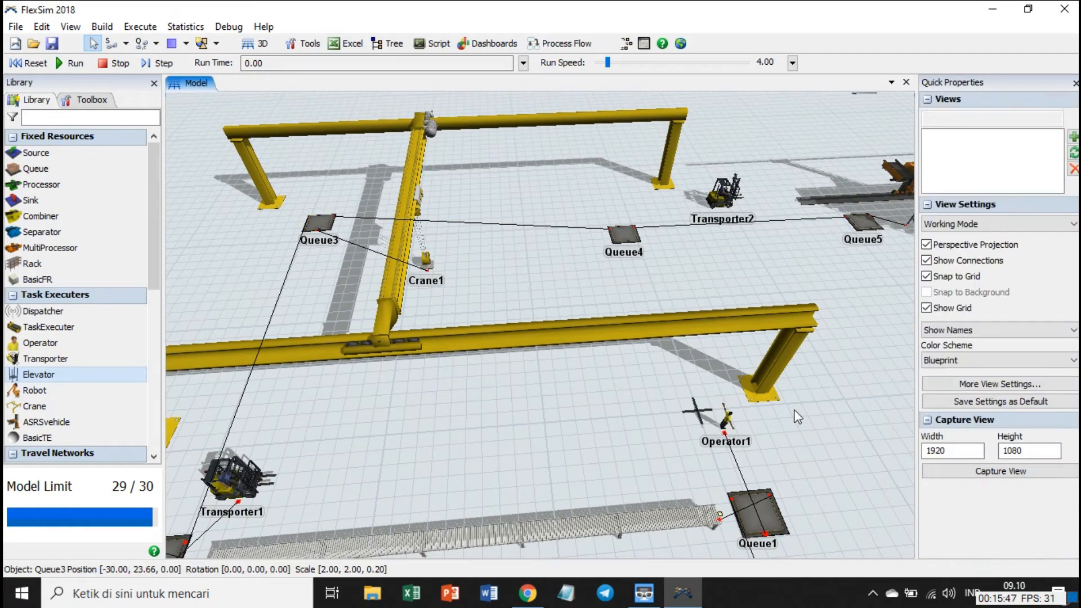
Enable Use Transport for Queue1's output flow with current.centerObjects[1] and apply it.
scroll(783, 389, down, 3)
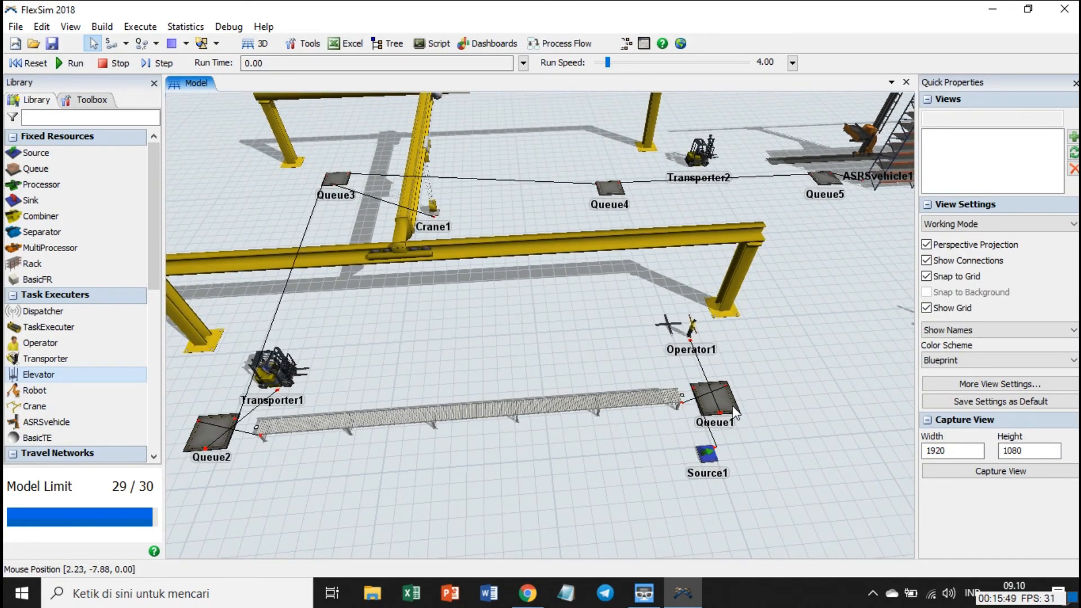
click(730, 405)
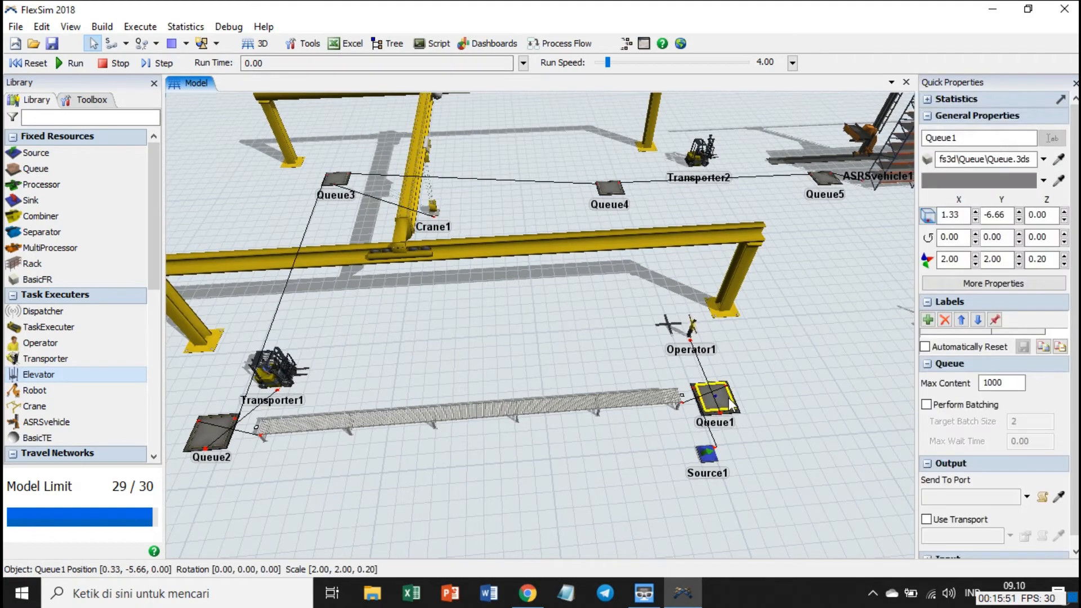
double_click(739, 410)
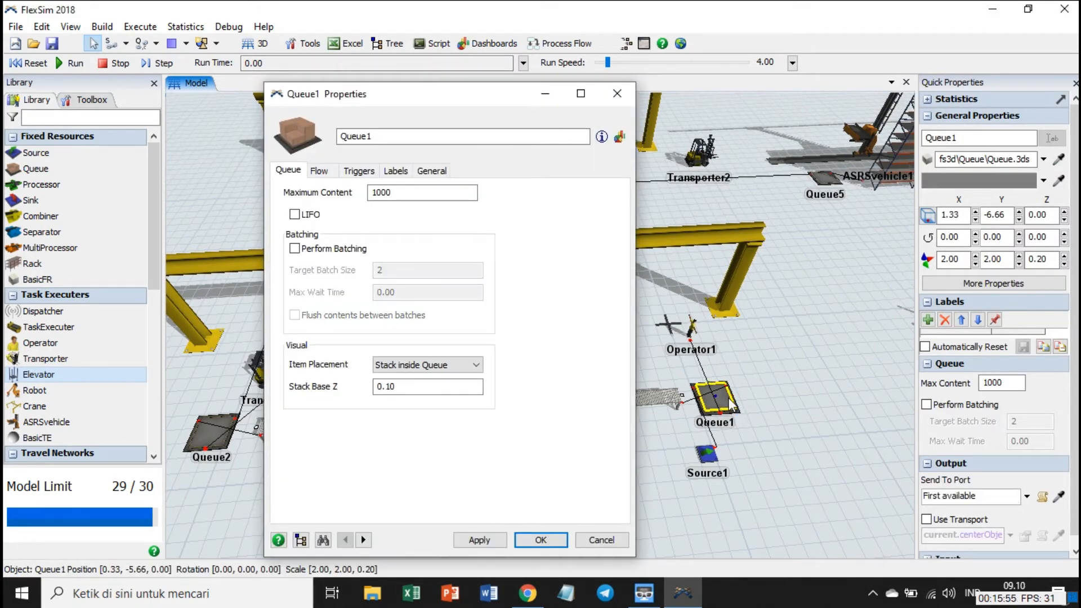
click(324, 172)
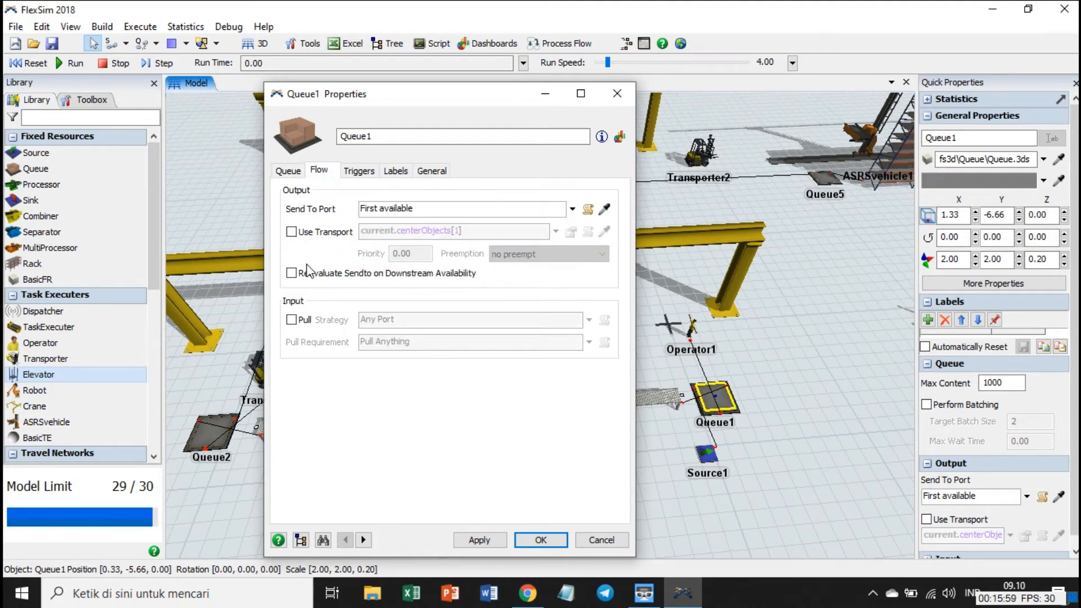
click(292, 231)
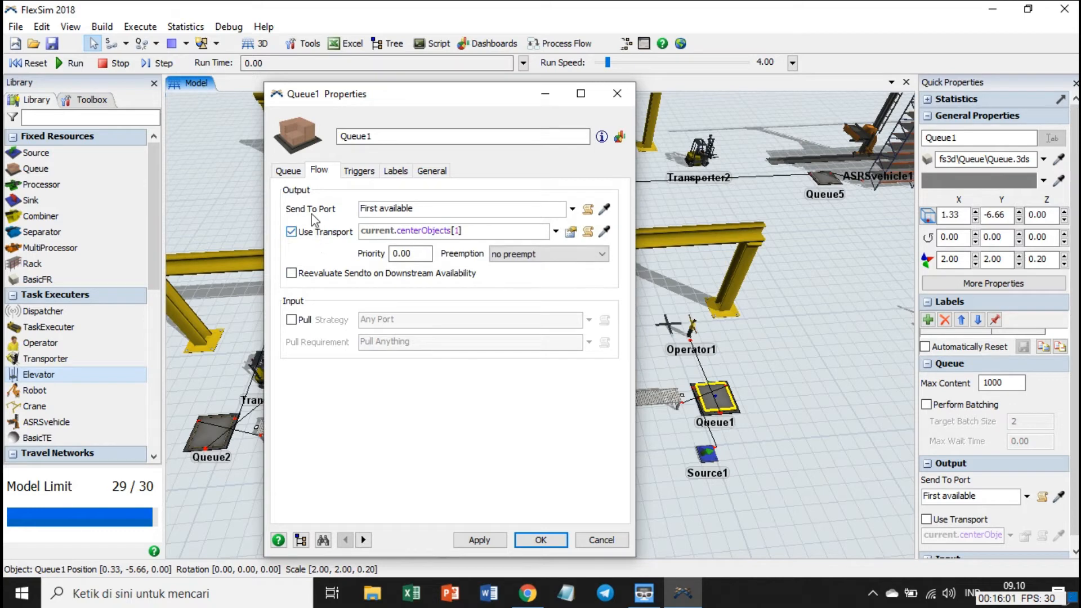
click(487, 540)
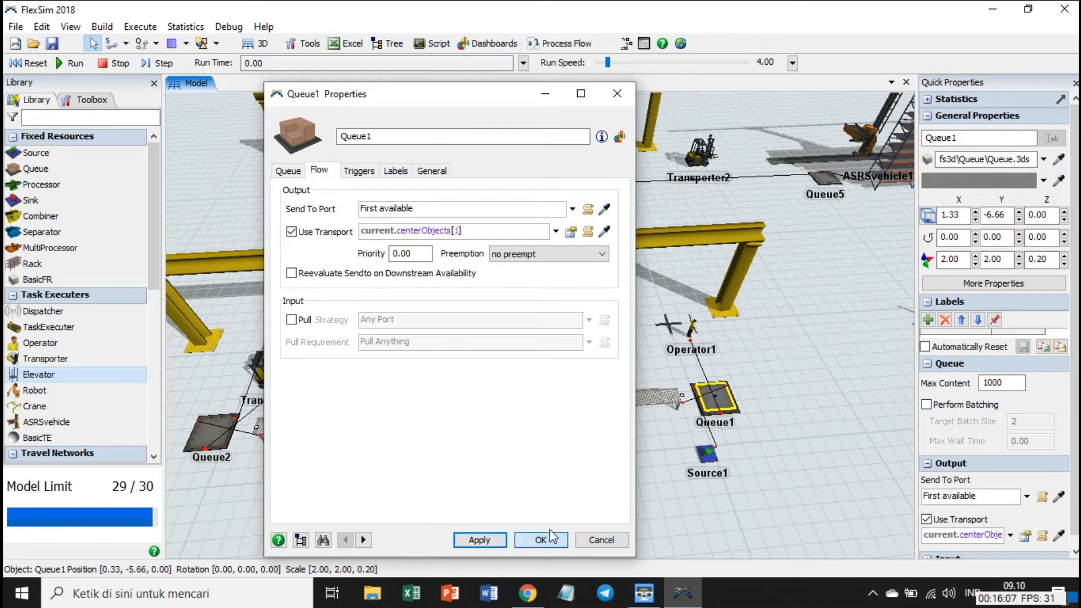
click(550, 531)
Enable Use Transport in the output flow properties of Queue2.
drag(738, 504, 852, 511)
double_click(312, 446)
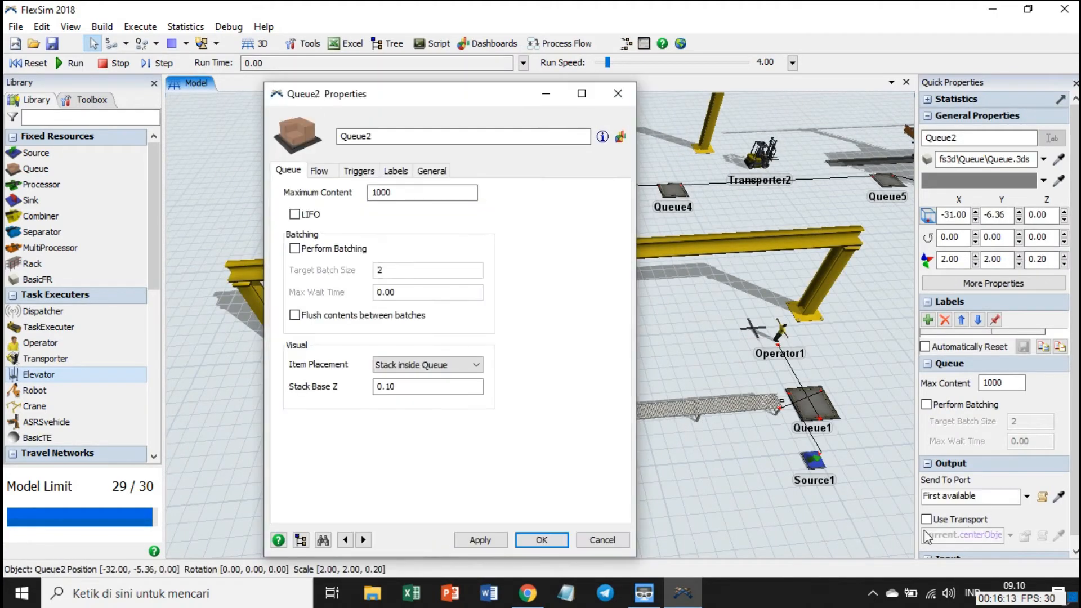
click(542, 540)
double_click(326, 458)
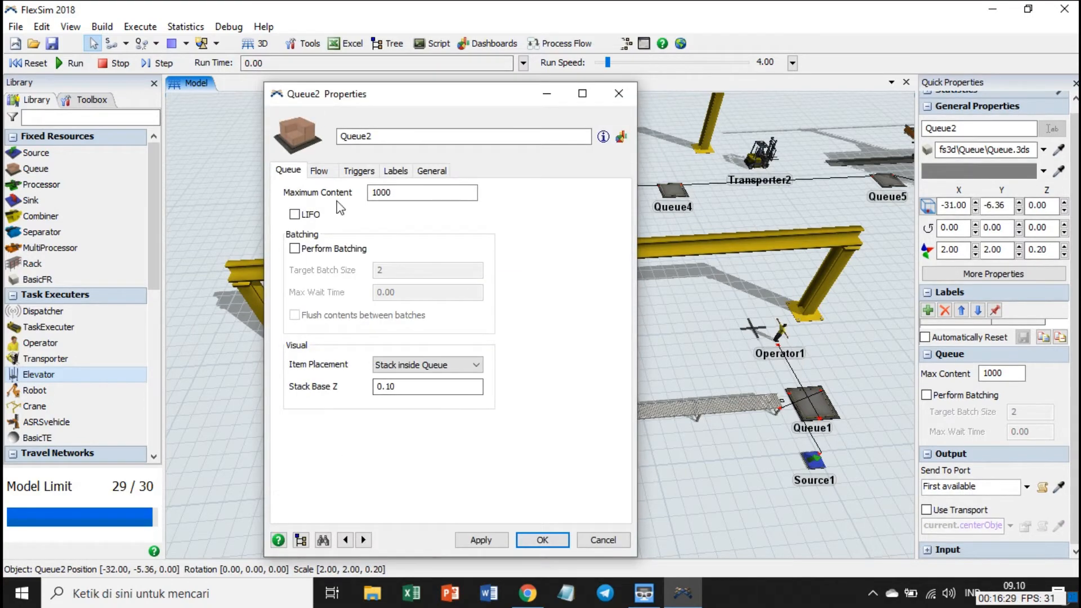
click(319, 170)
click(292, 231)
click(537, 540)
click(670, 510)
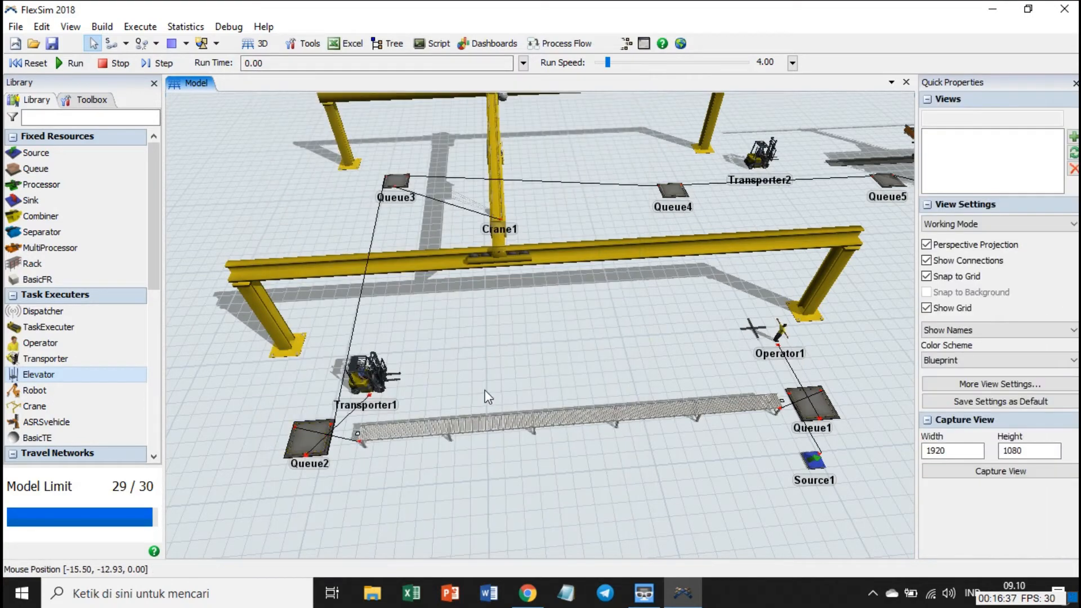
Enable Use Transport for Queue3's output flow with current.centerObjects[1], so that the crane carries its items.
drag(485, 392, 489, 459)
click(400, 212)
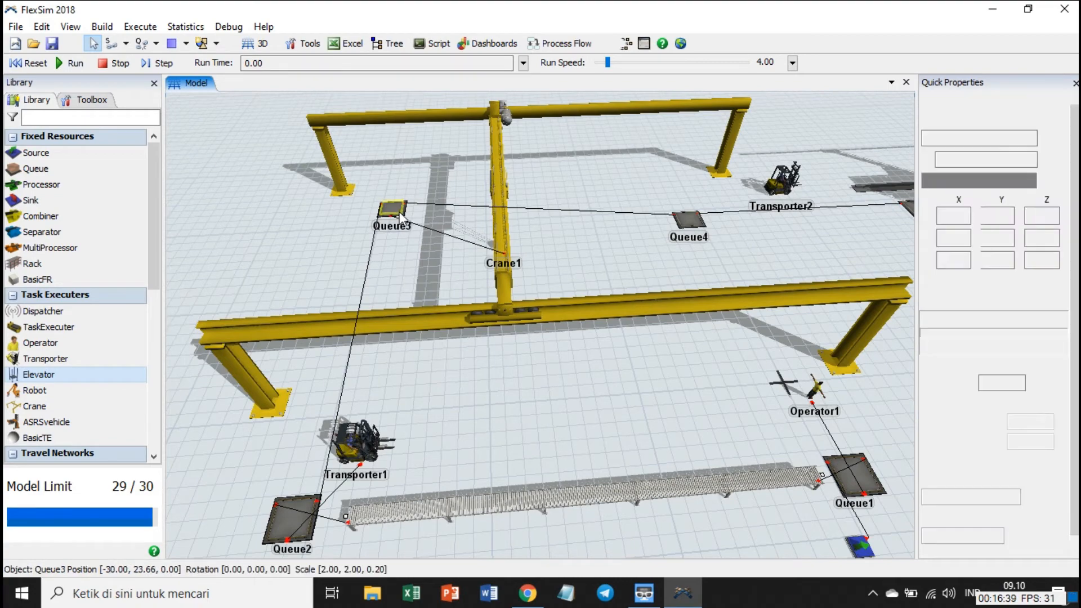
double_click(400, 214)
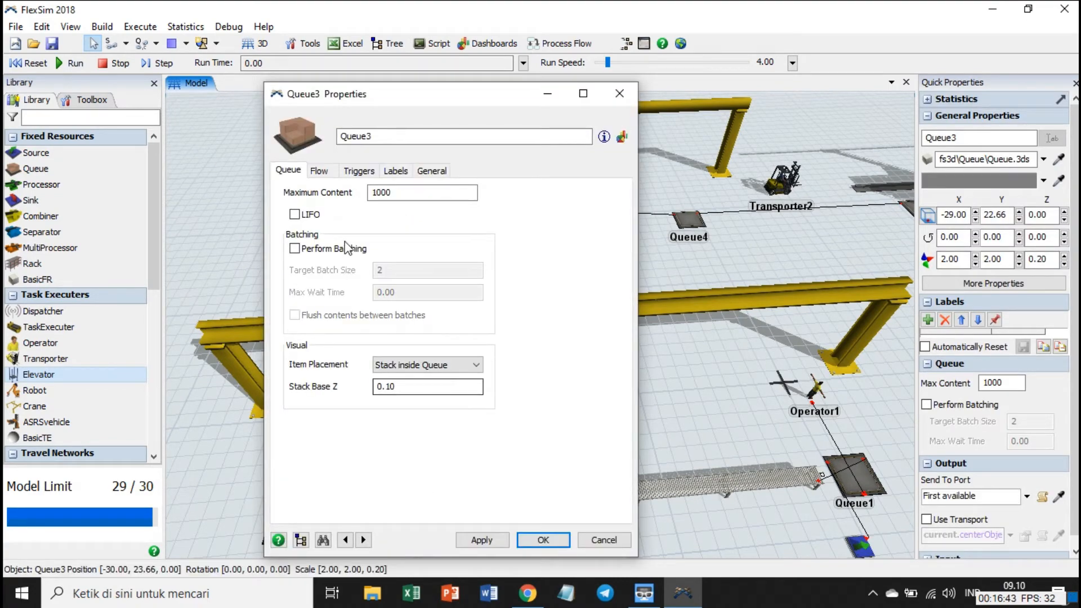
click(319, 173)
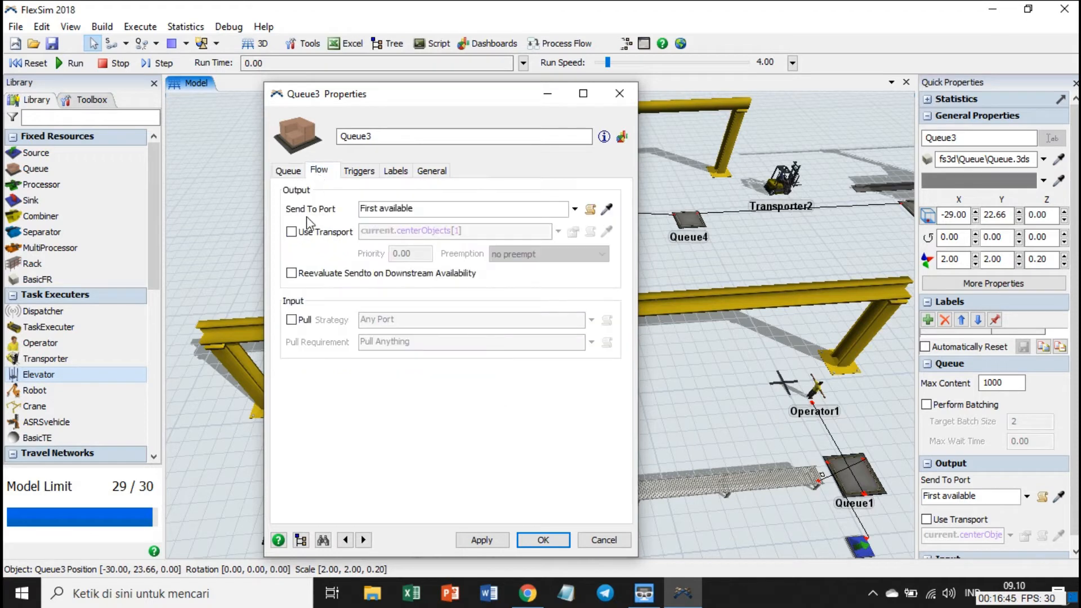
click(292, 231)
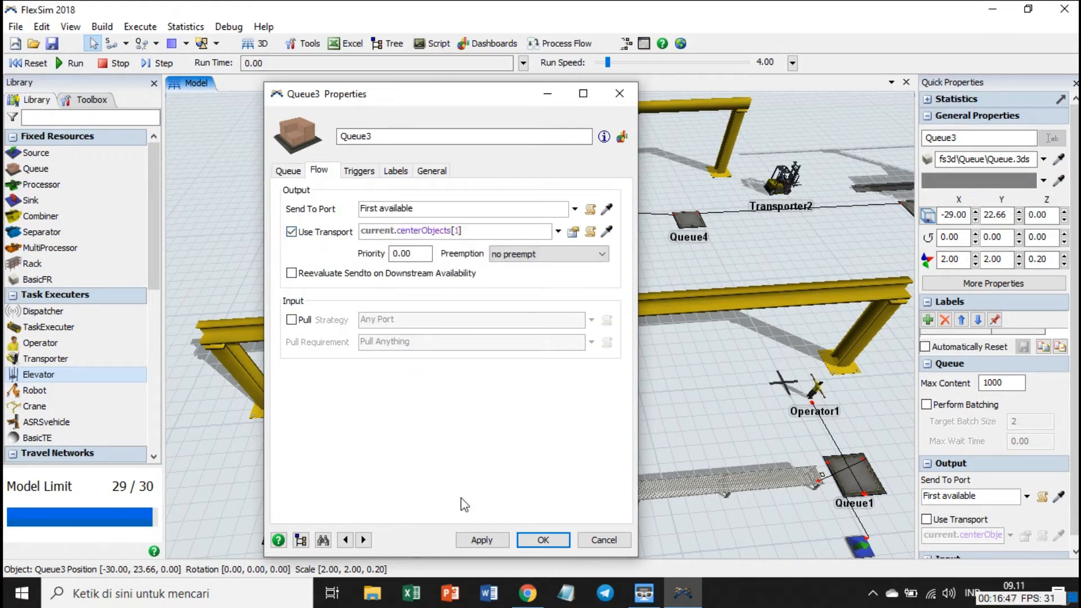
click(478, 543)
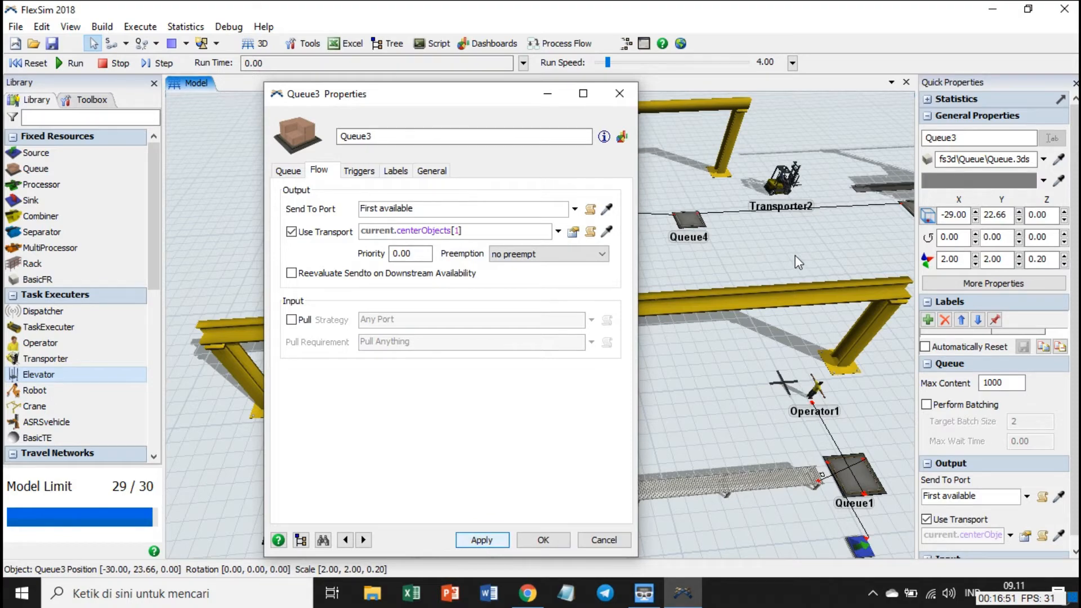
Connect the center ports of Transporter2 and Queue4.
drag(795, 255, 769, 255)
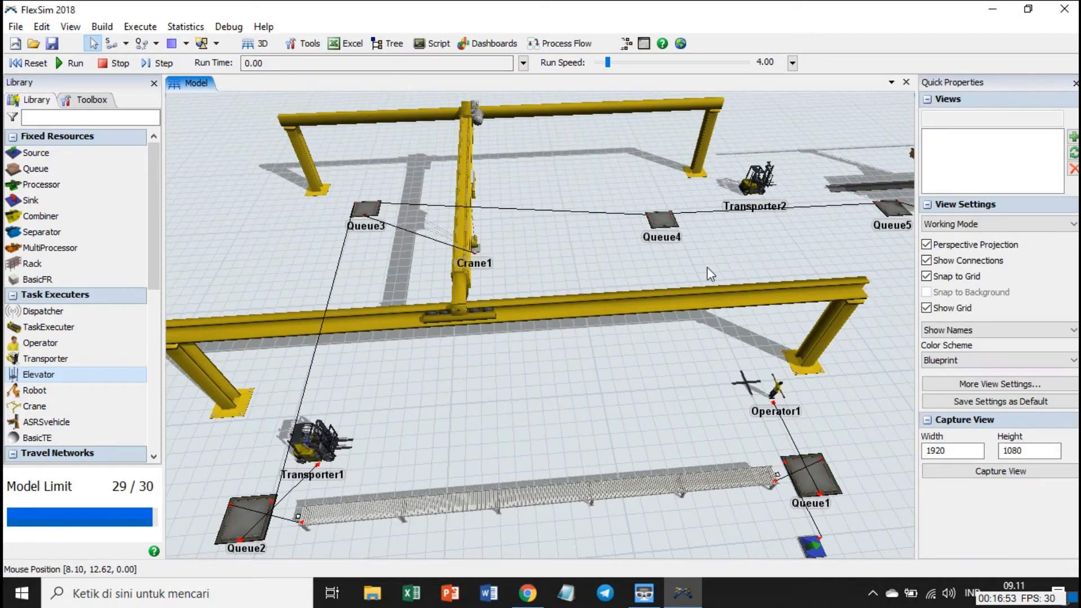
drag(708, 268, 739, 262)
drag(667, 261, 659, 249)
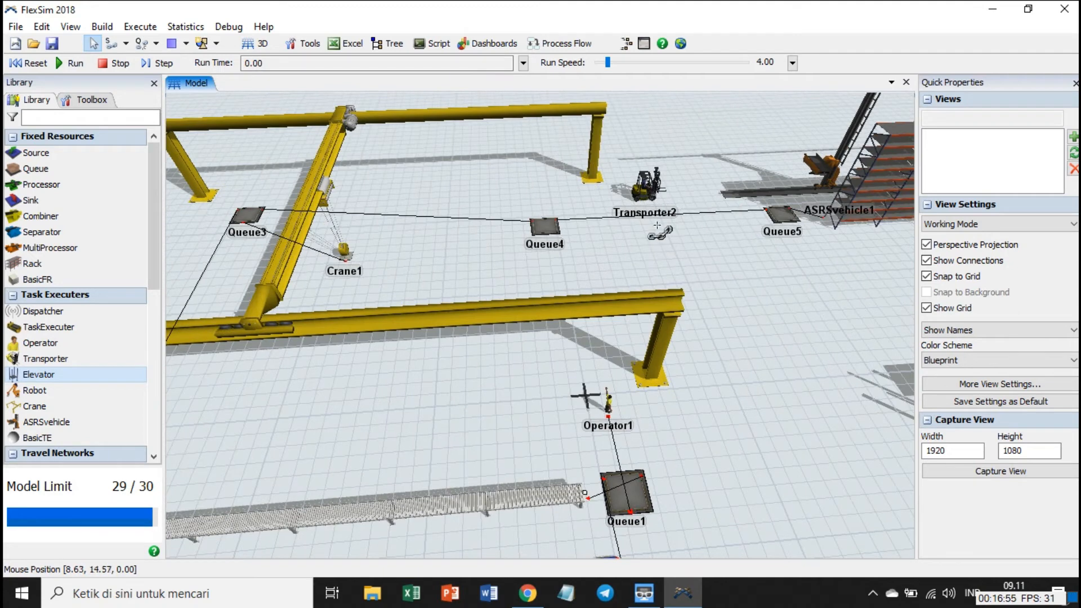
click(647, 188)
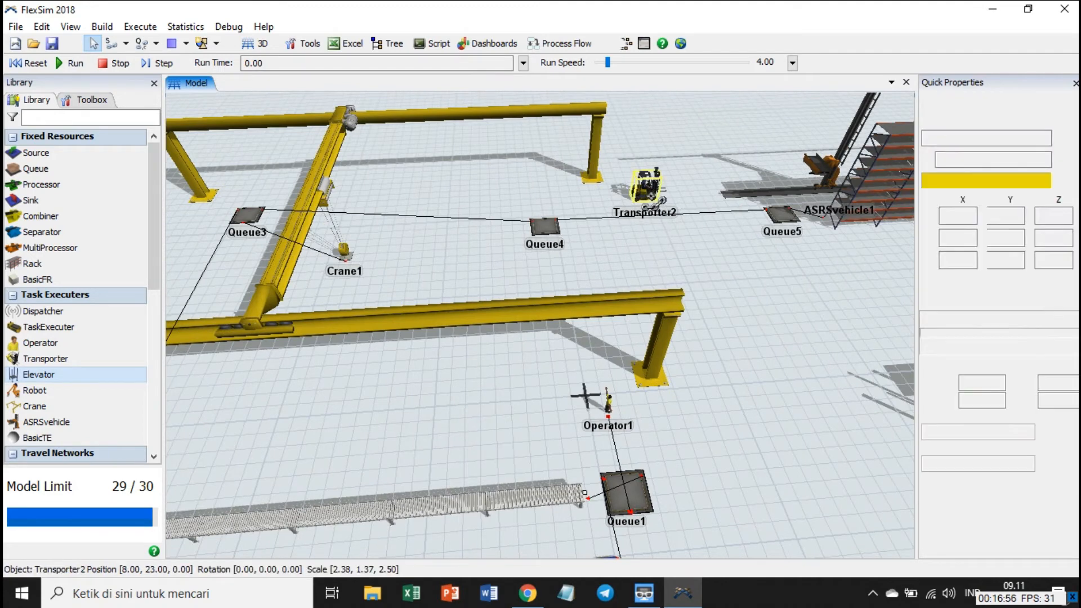
click(554, 229)
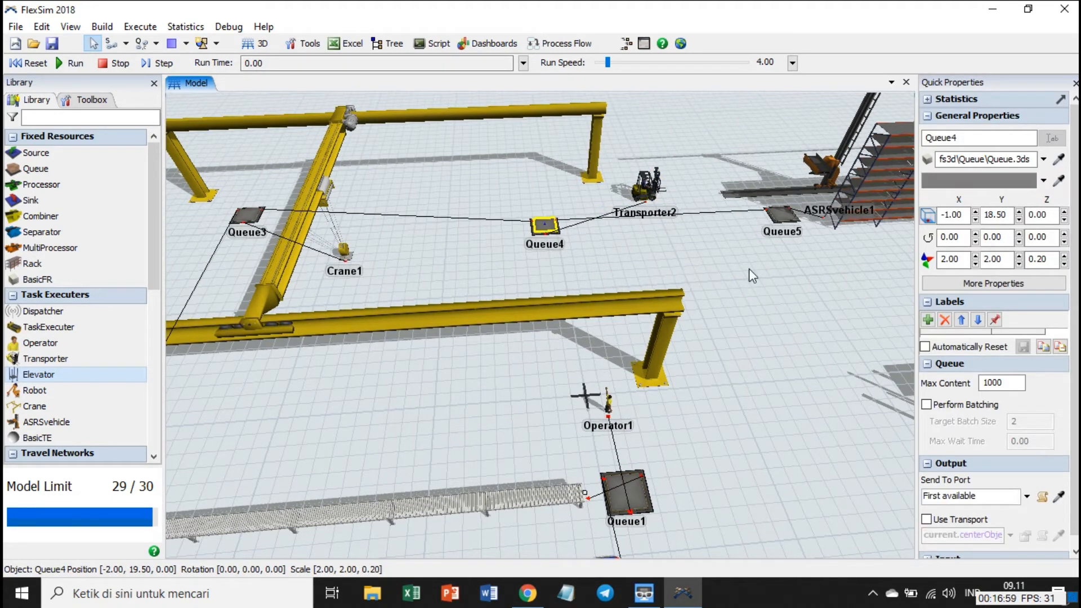
Enable Use Transport for Queue4's output and check the setting in its flow properties.
click(926, 520)
click(721, 297)
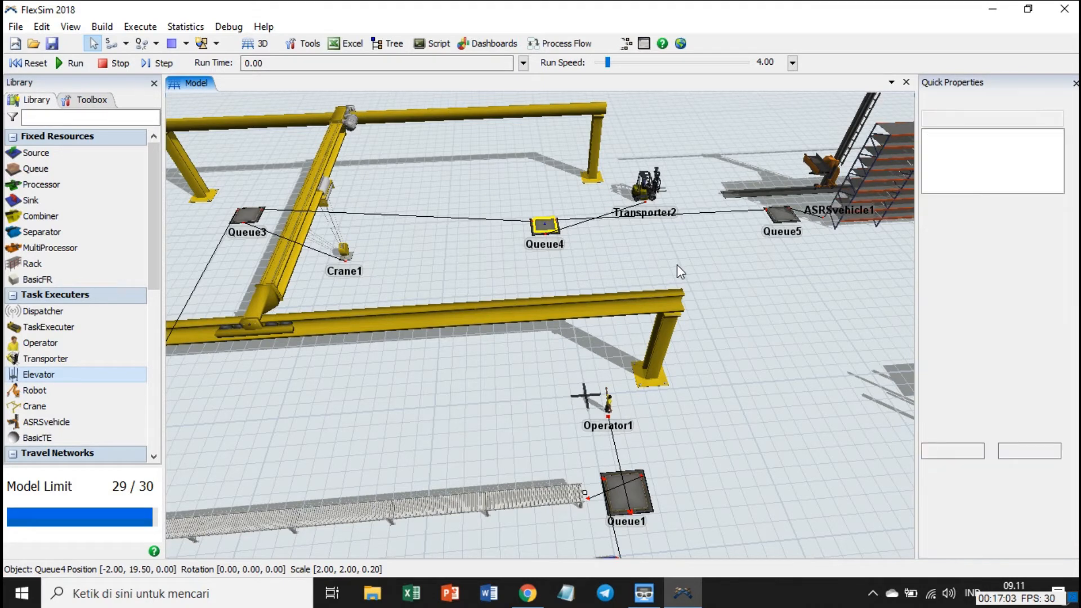
click(546, 228)
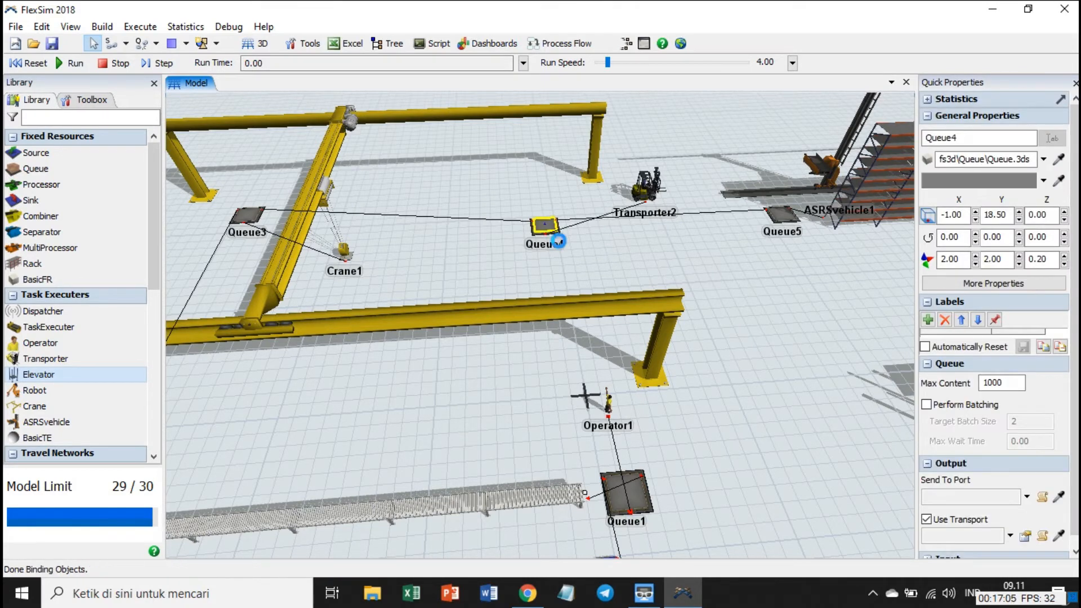
double_click(546, 228)
click(320, 171)
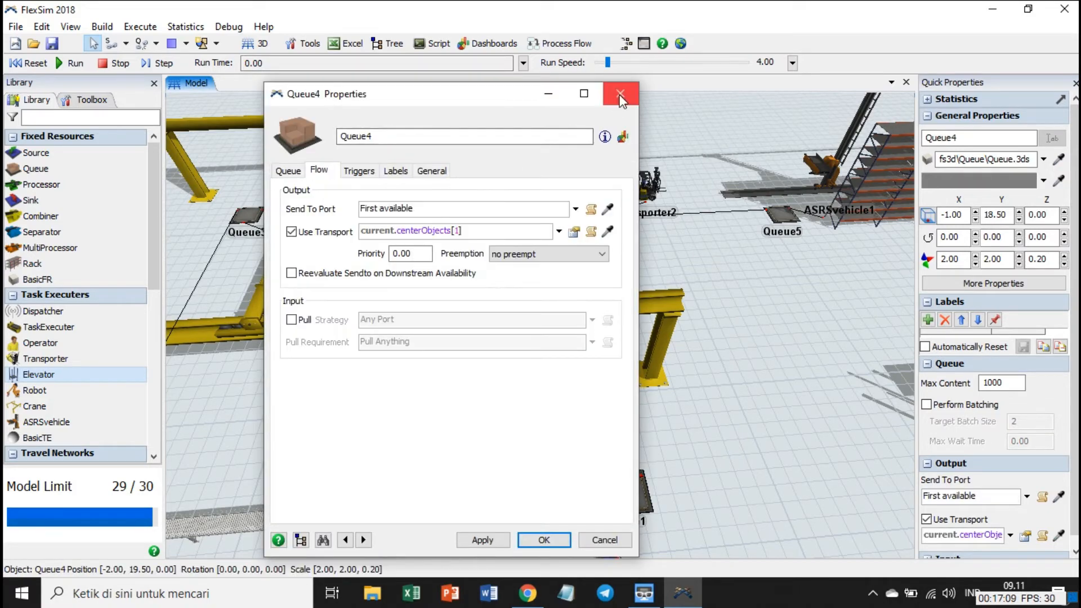
click(620, 94)
click(582, 256)
drag(727, 260, 465, 265)
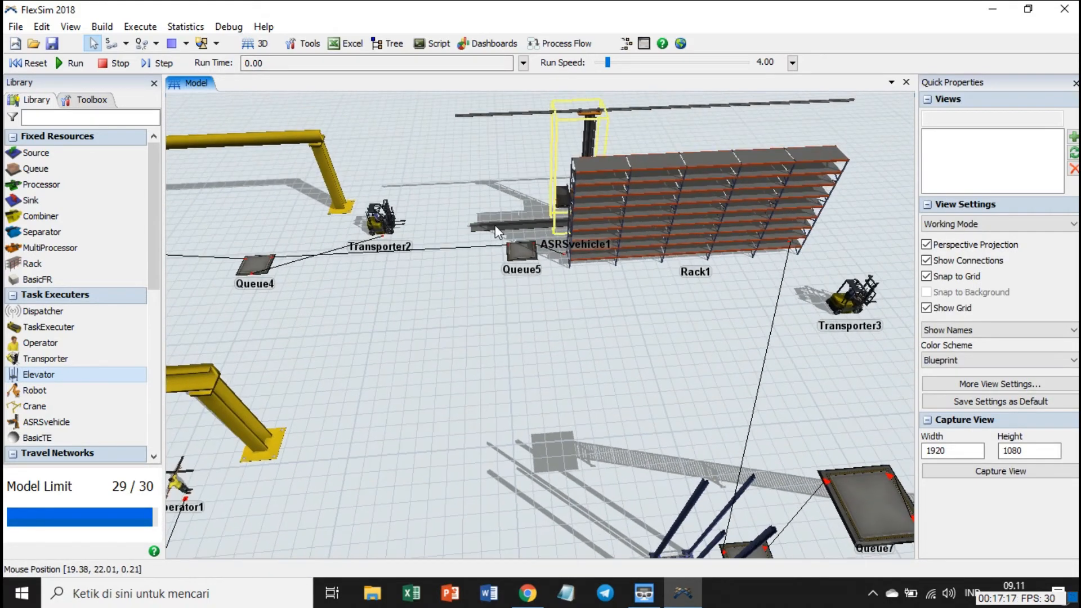
Enable Use Transport for the output of Queue5.
click(521, 249)
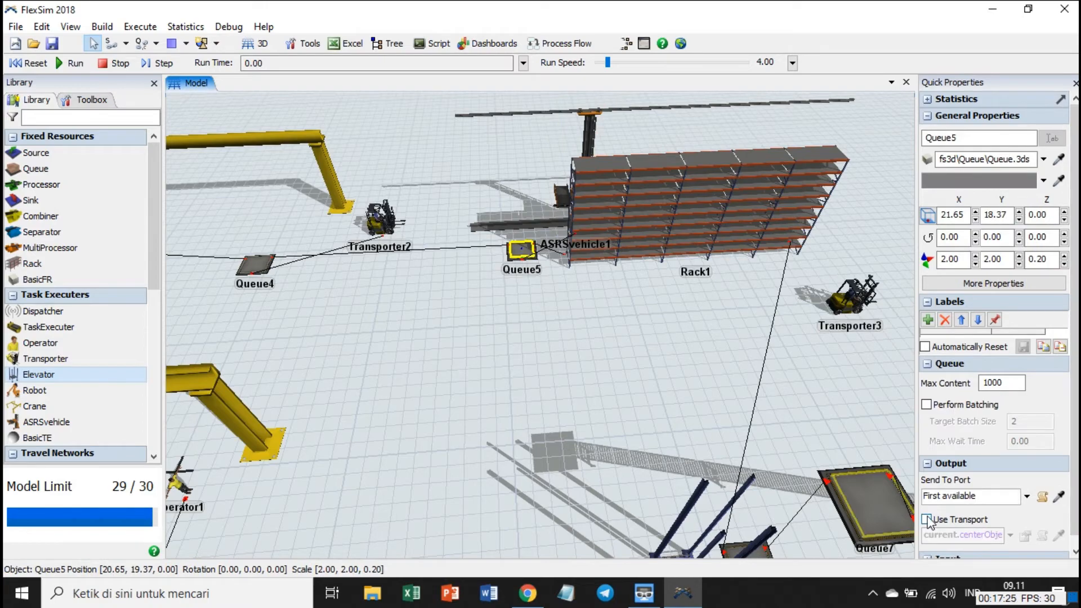
click(928, 520)
Connect the center ports of Transporter3 and Rack1 and enable Use Transport for the rack's output.
drag(677, 370, 534, 319)
key(s)
click(686, 267)
click(575, 205)
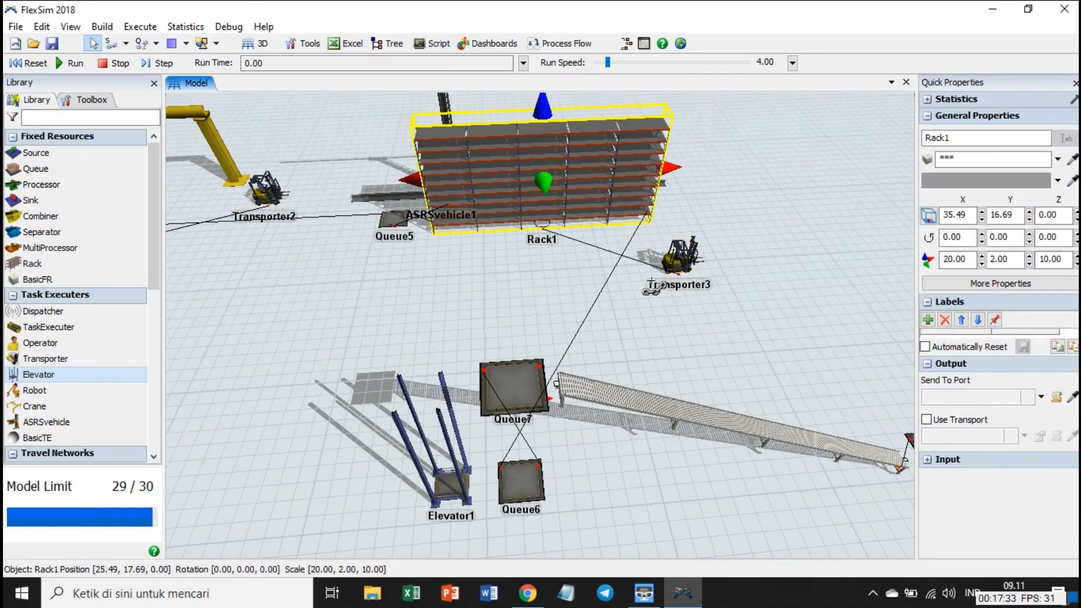
click(928, 420)
click(520, 288)
Connect the center ports of Elevator1 and Queue6 and enable Use Transport for Queue6's output.
scroll(529, 284, down, 4)
scroll(541, 273, up, 4)
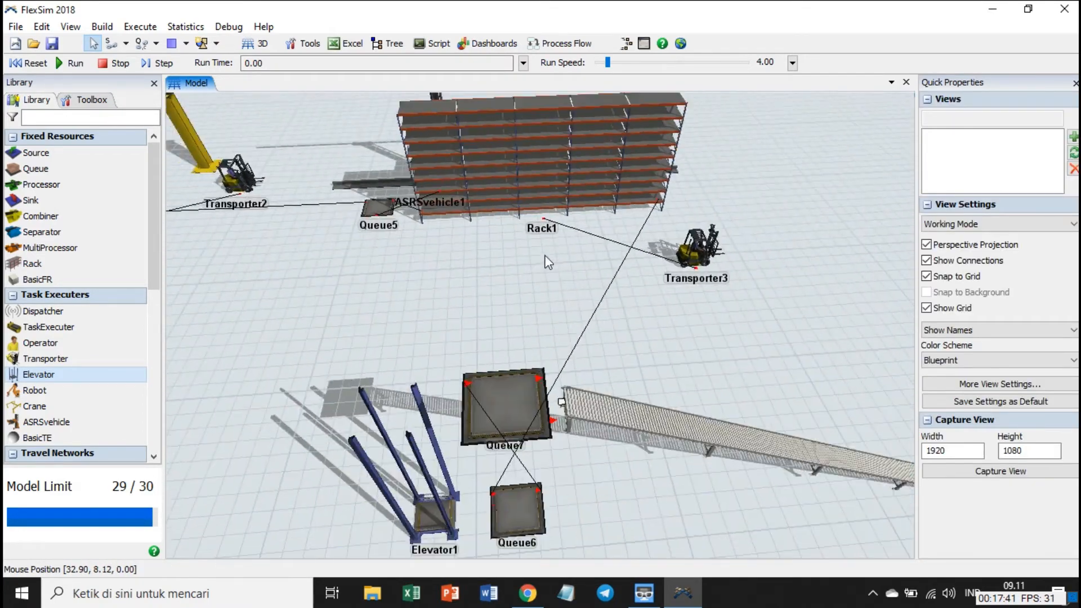
drag(571, 462, 571, 325)
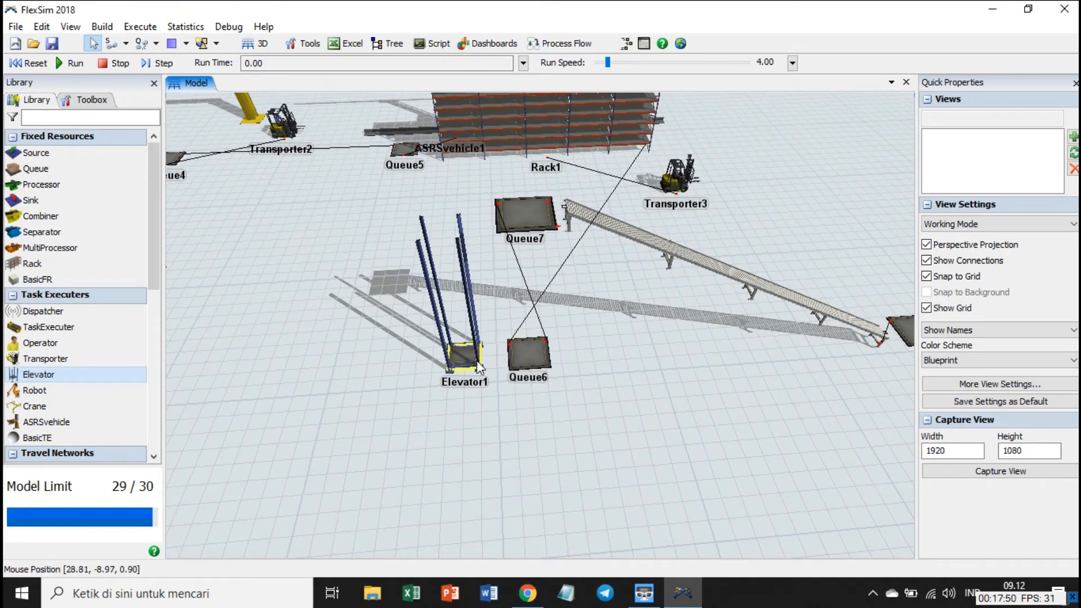
key(s)
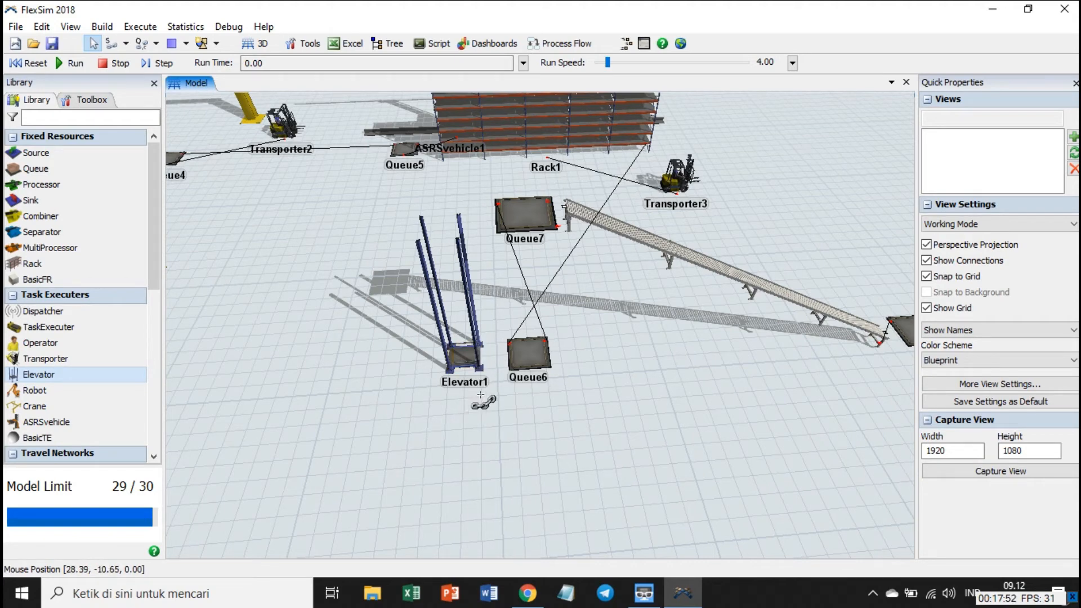
drag(479, 371, 530, 369)
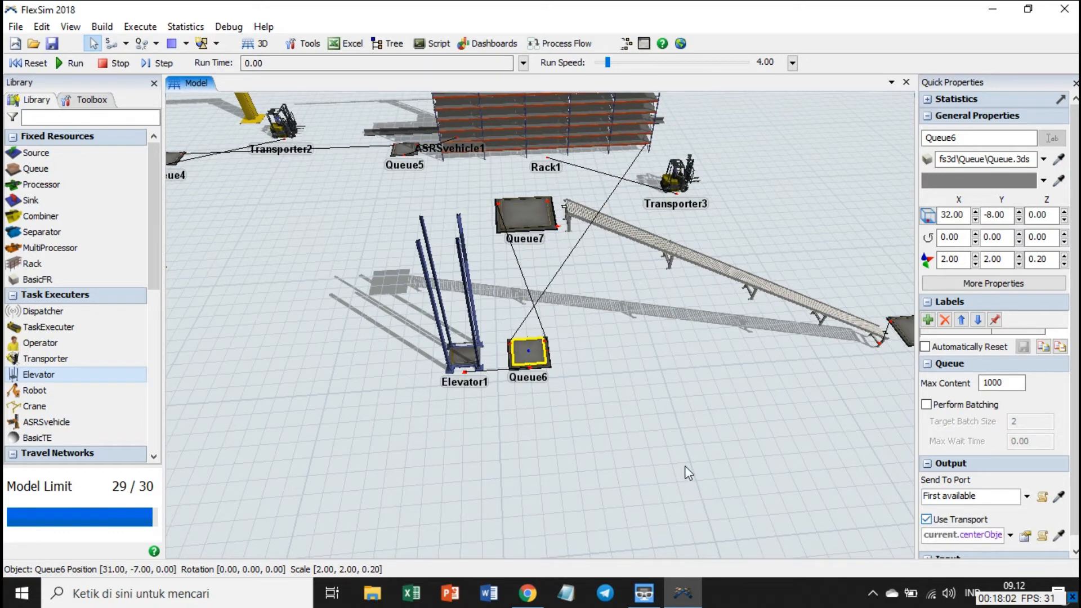
click(670, 455)
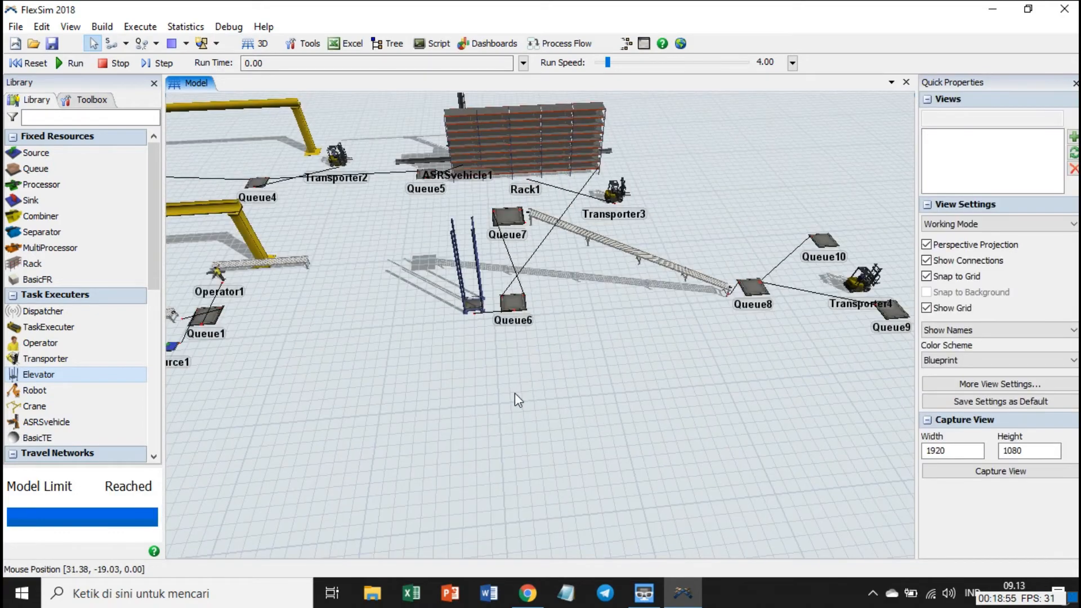
Move Elevator1 onto Queue6, at X 32.00 and Y -8.00, so that its shaft stands under Queue7.
click(474, 307)
drag(477, 310, 518, 305)
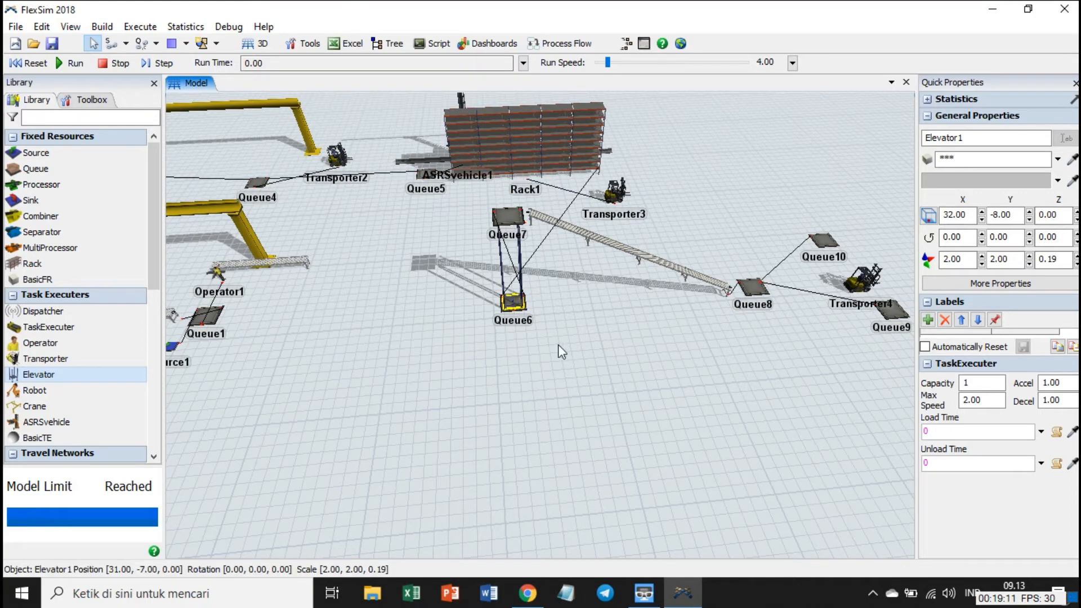
click(566, 318)
scroll(555, 294, up, 5)
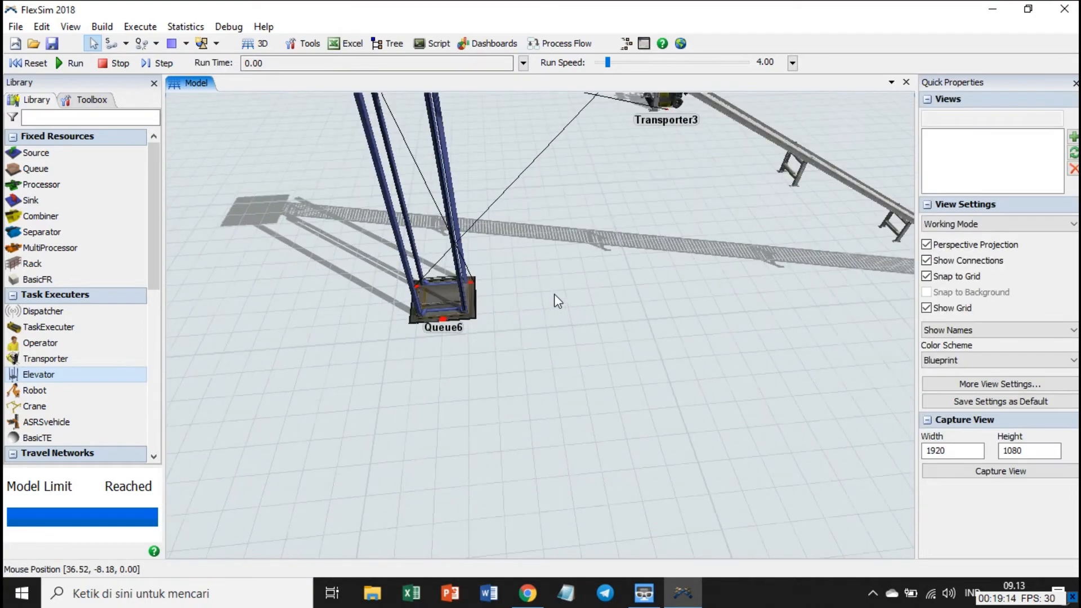
drag(556, 296, 566, 332)
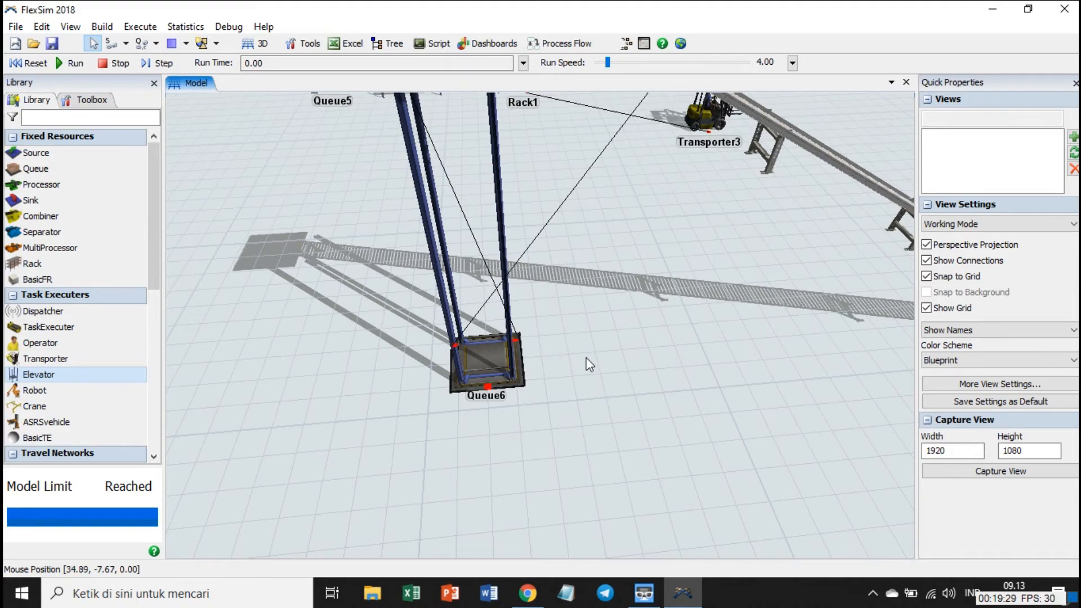
Connect the center ports of Transporter4 and Queue8 and enable Use Transport for Queue8's output.
scroll(589, 365, down, 3)
drag(688, 364, 488, 347)
drag(896, 437, 576, 394)
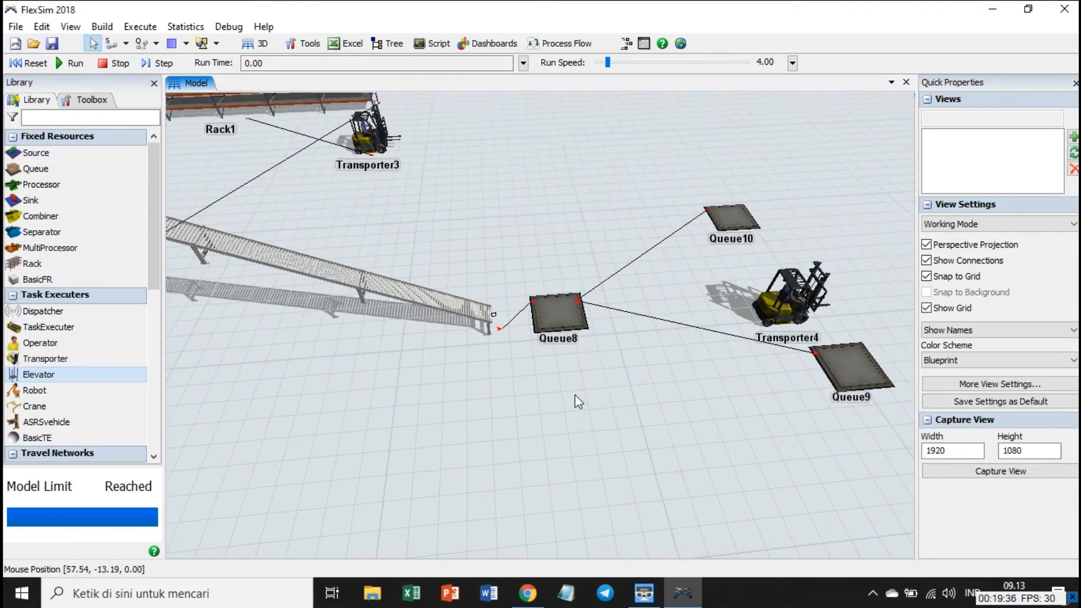
click(771, 310)
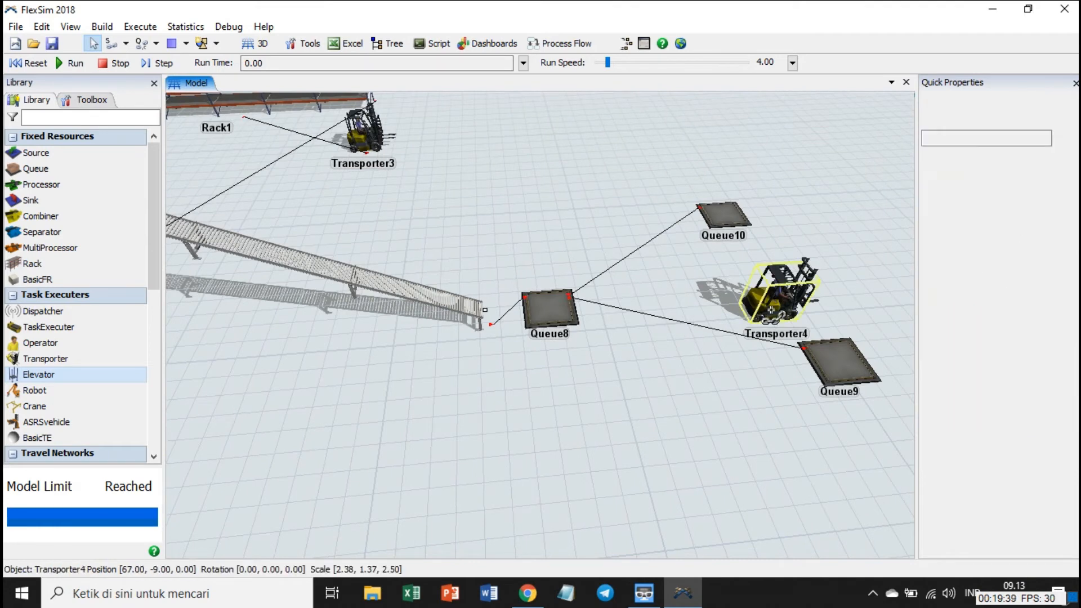
click(572, 313)
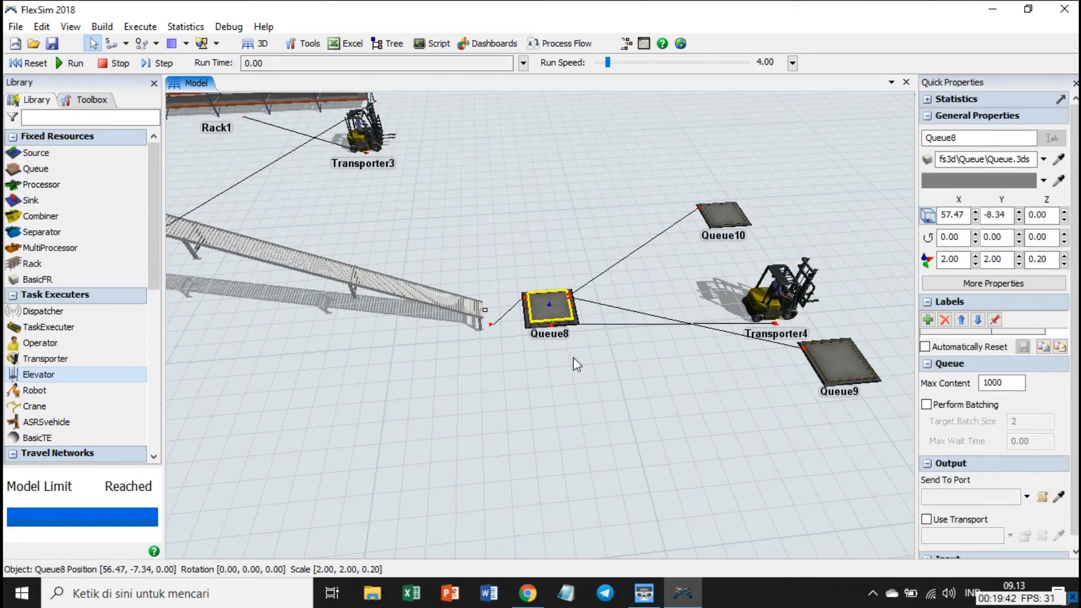
click(927, 519)
click(607, 401)
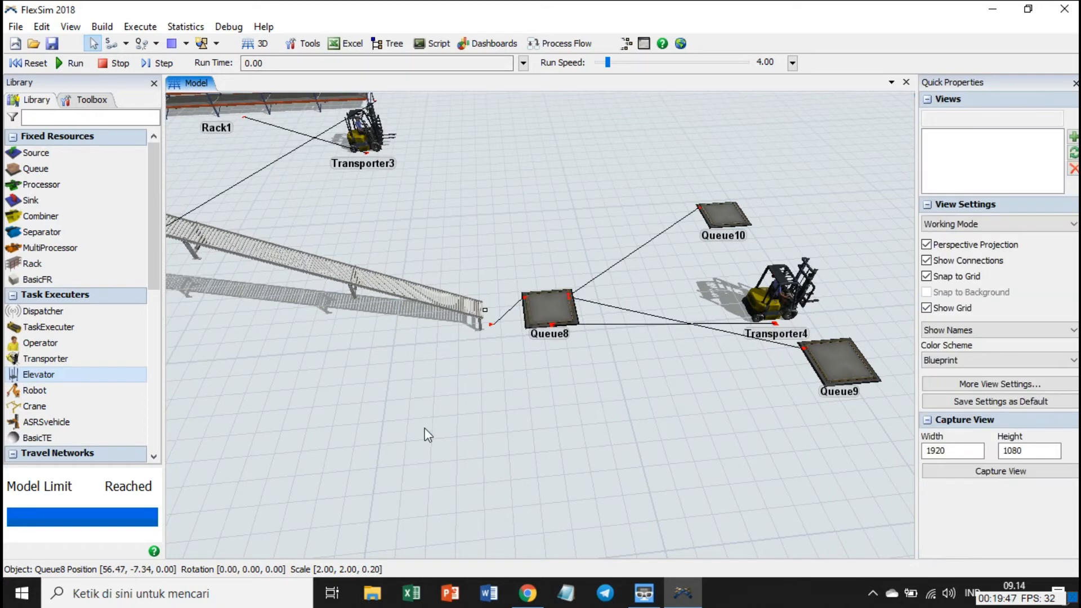
Run the simulation and follow the first items from the source area through the early queues to Queue5.
scroll(428, 435, down, 3)
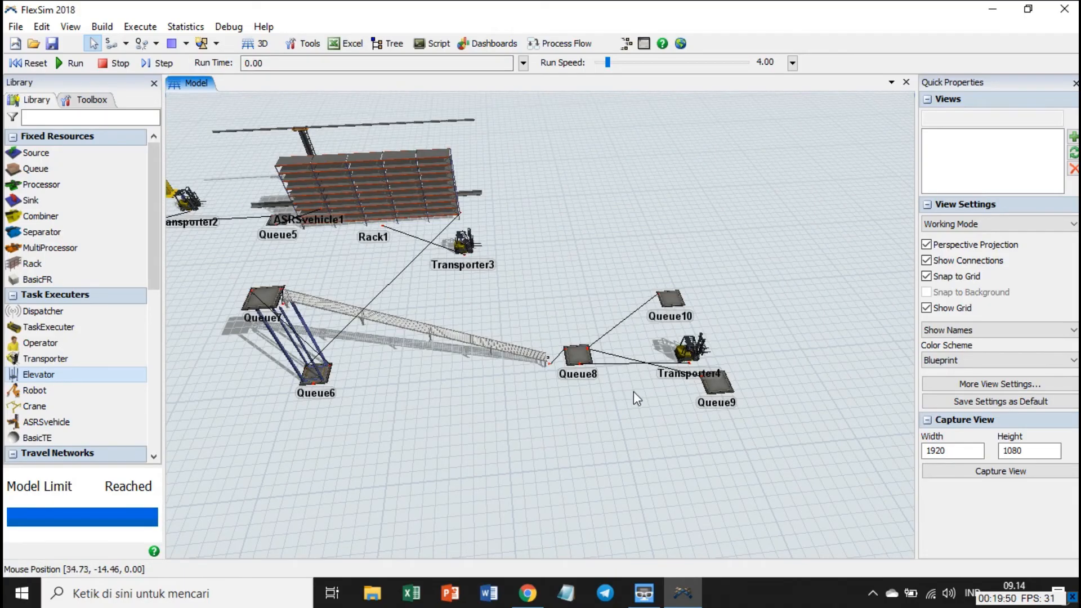
drag(633, 391, 856, 353)
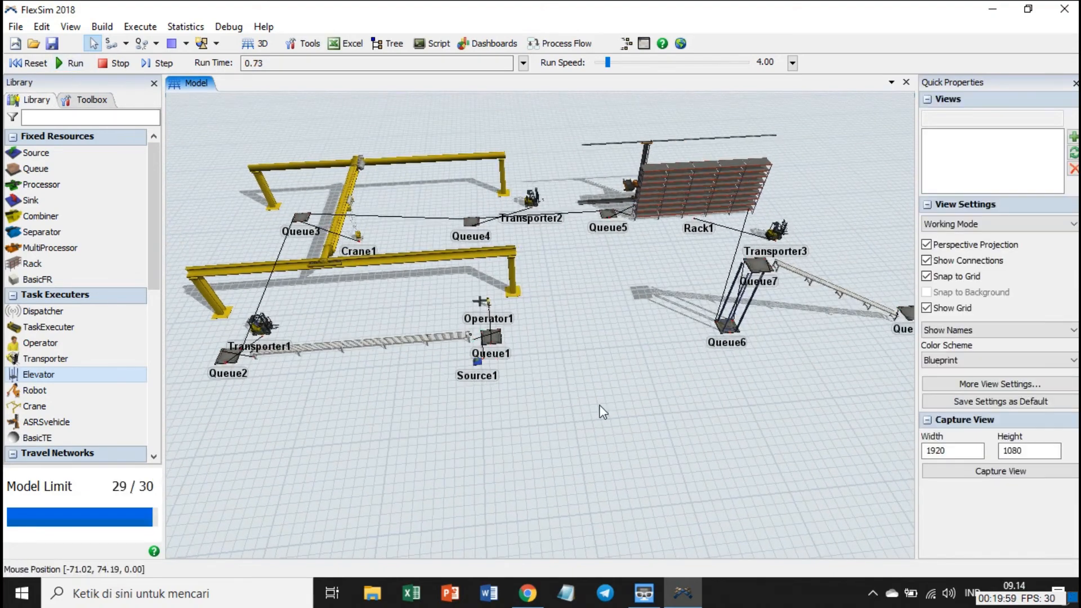
scroll(502, 347, up, 3)
scroll(601, 357, up, 2)
drag(614, 357, 1031, 321)
drag(437, 436, 665, 547)
drag(586, 266, 583, 468)
drag(545, 333, 336, 386)
drag(722, 336, 287, 394)
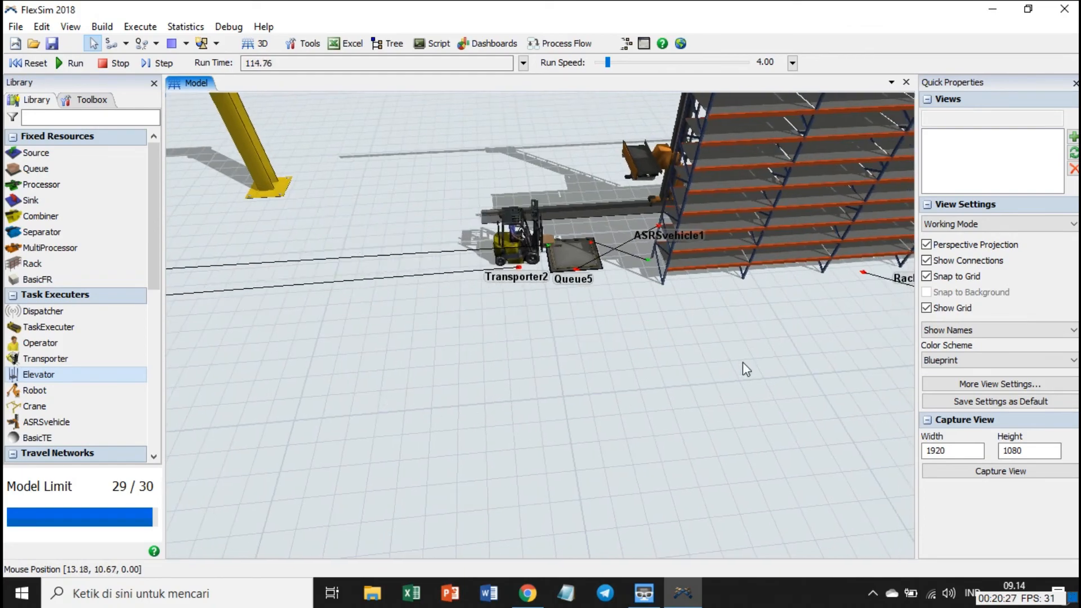
Follow the items past Rack1, the elevator and the sloping conveyor to Queue8 and its two downstream queues.
drag(744, 367, 313, 312)
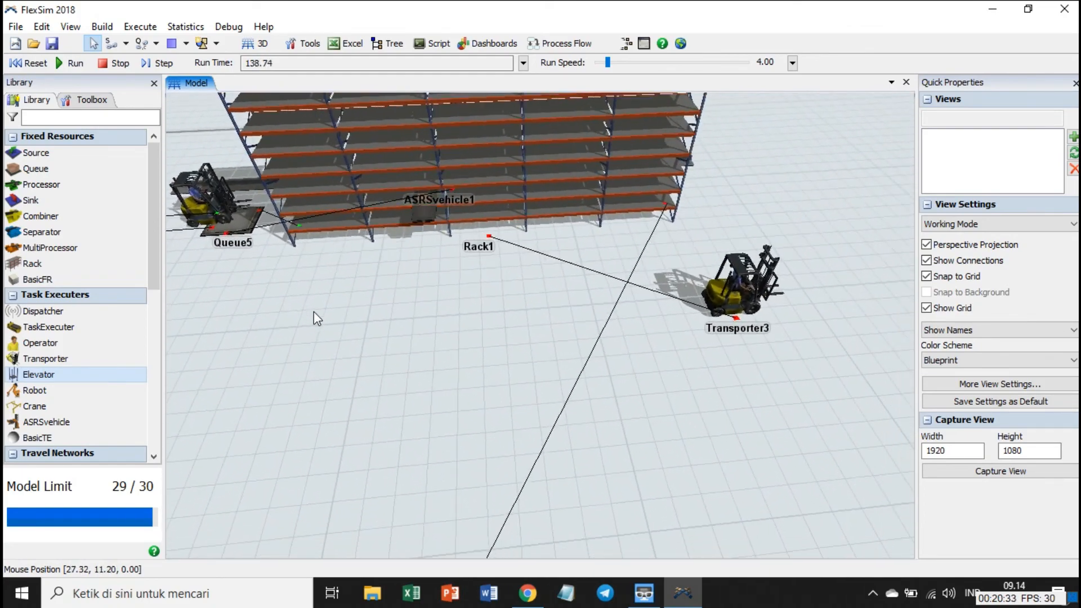
drag(671, 401, 681, 307)
scroll(691, 312, down, 2)
drag(665, 383, 664, 264)
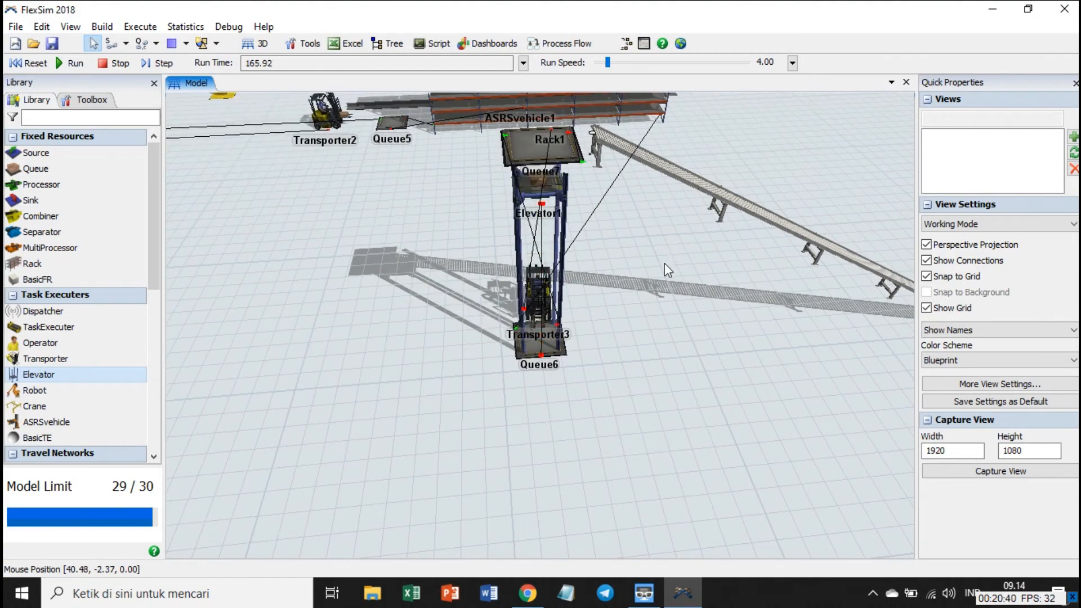
drag(787, 400, 599, 486)
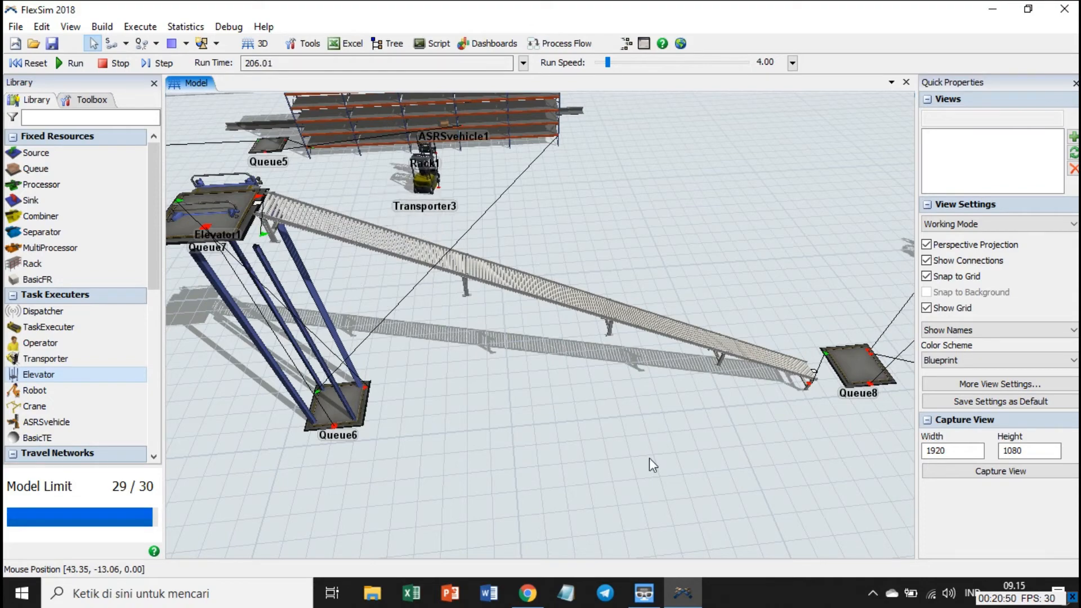
drag(789, 473, 434, 466)
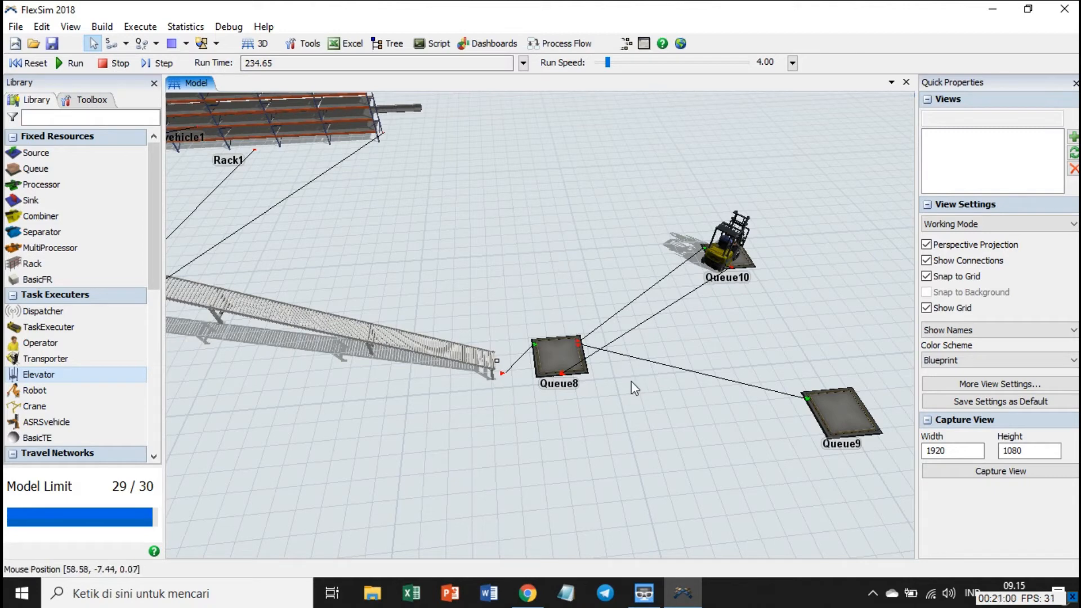
drag(679, 445, 611, 424)
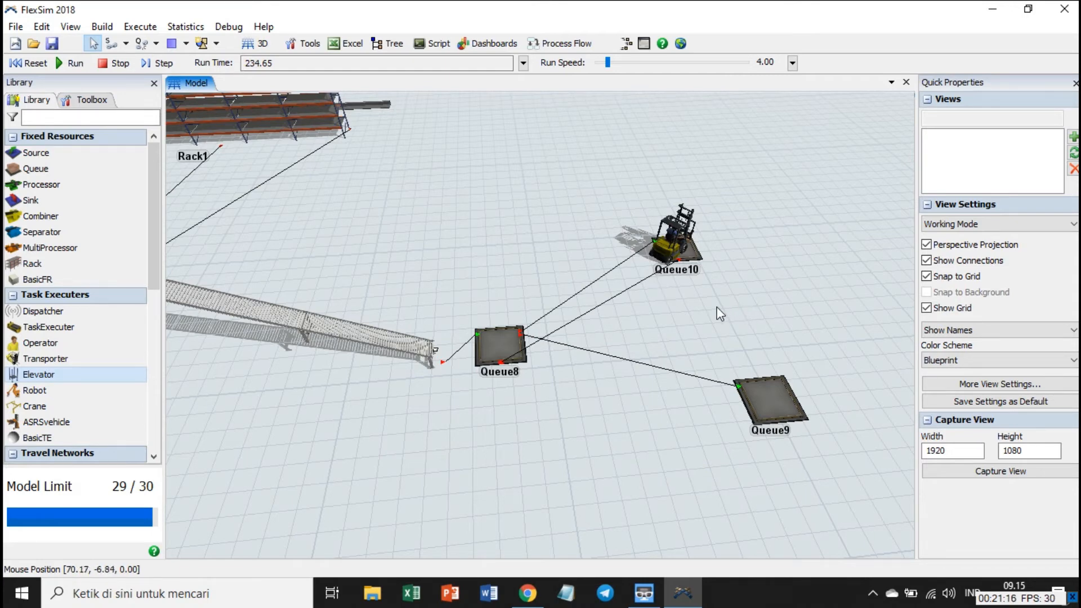
Set Queue8's Send To Port rule to Shortest Queue if Available in its flow properties and apply it.
click(506, 344)
double_click(507, 349)
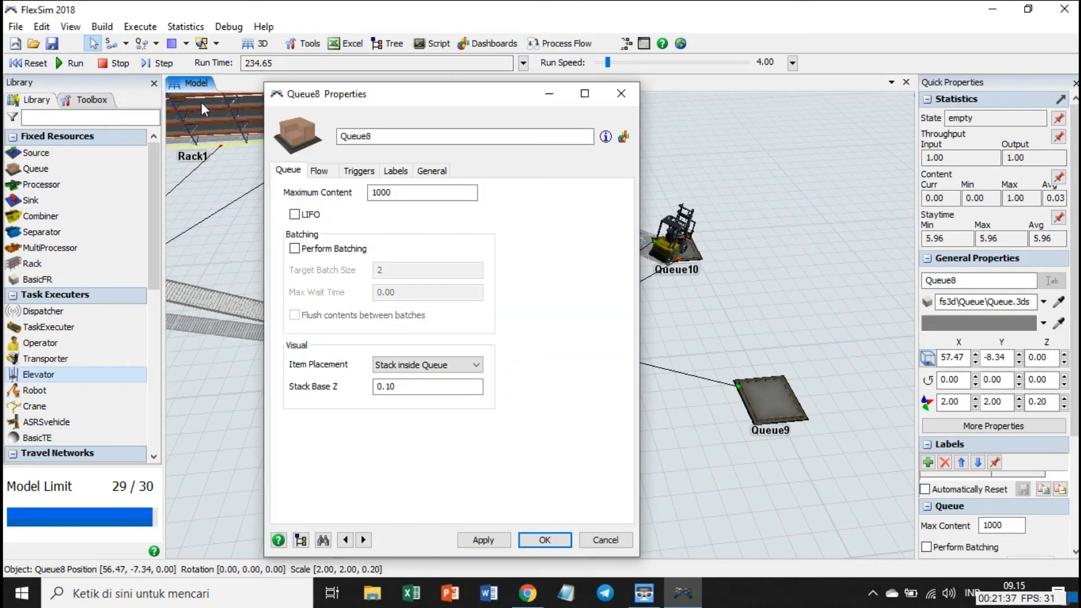
click(319, 171)
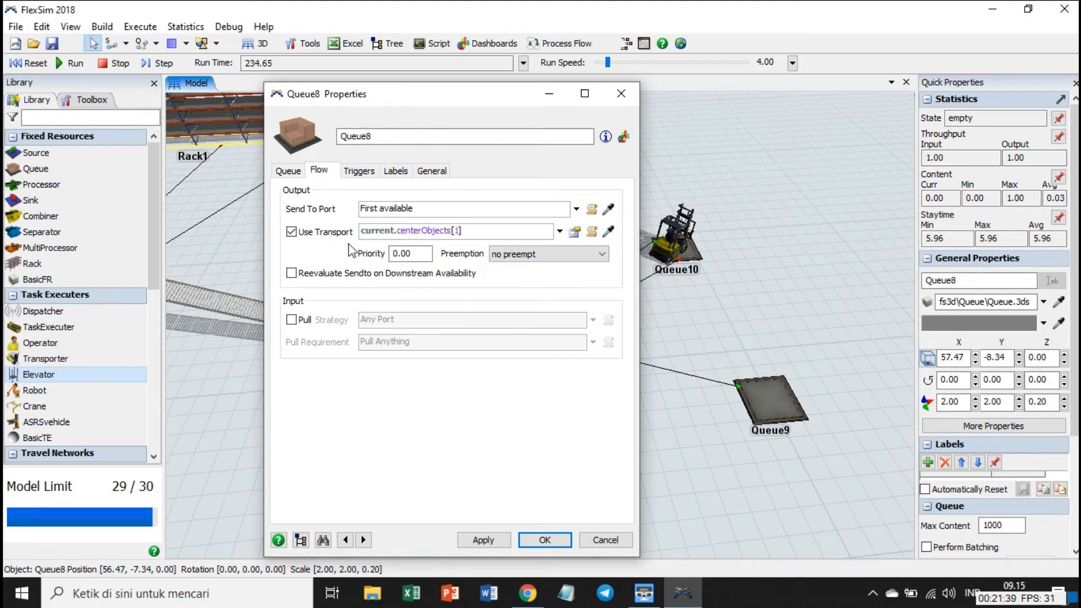
click(576, 209)
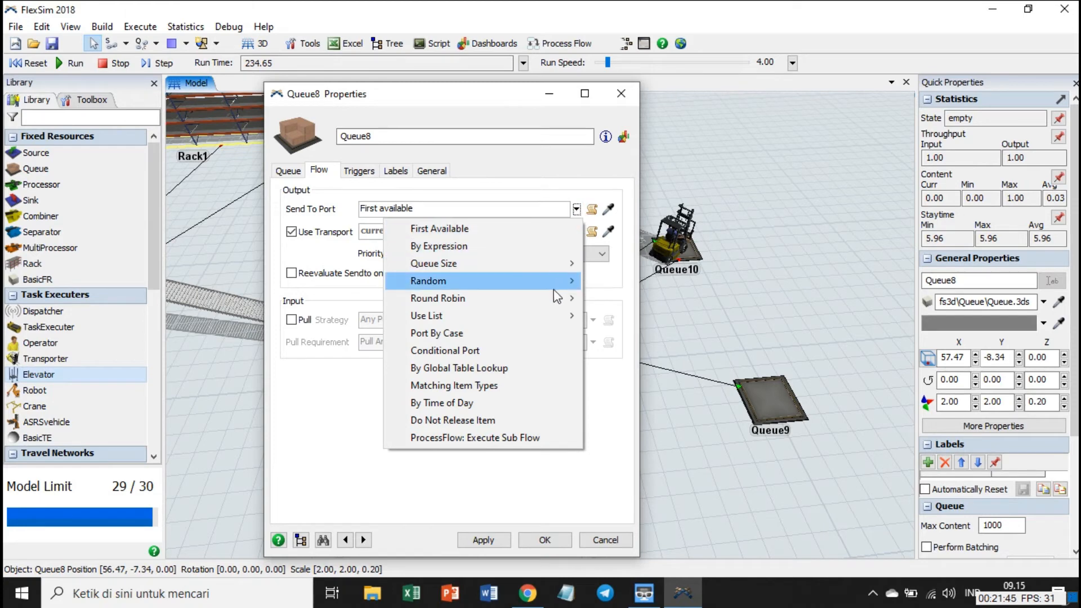
mouse_move(563, 280)
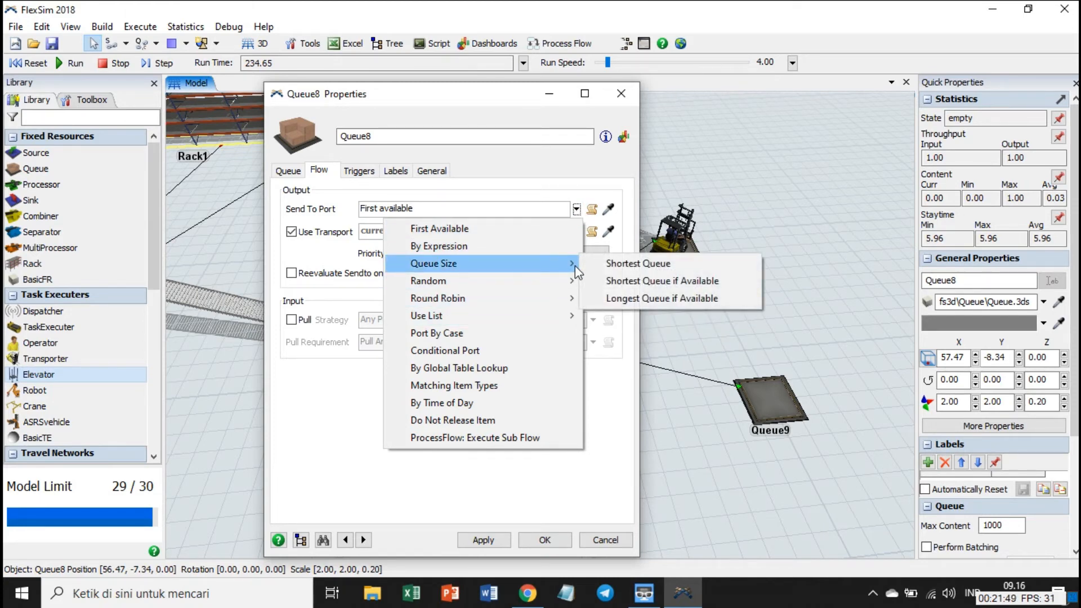
click(663, 280)
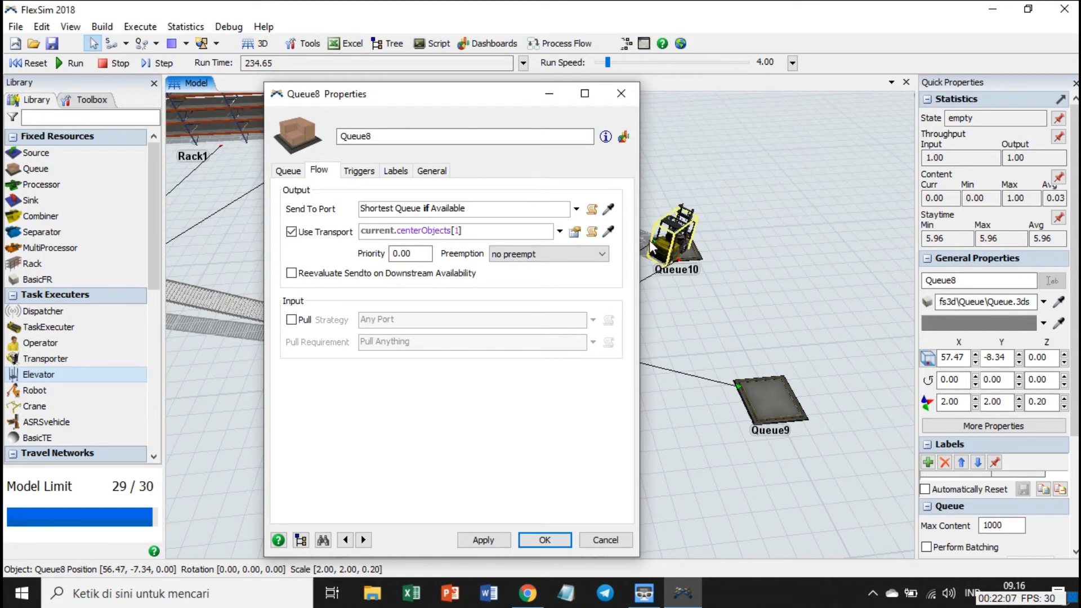
click(493, 543)
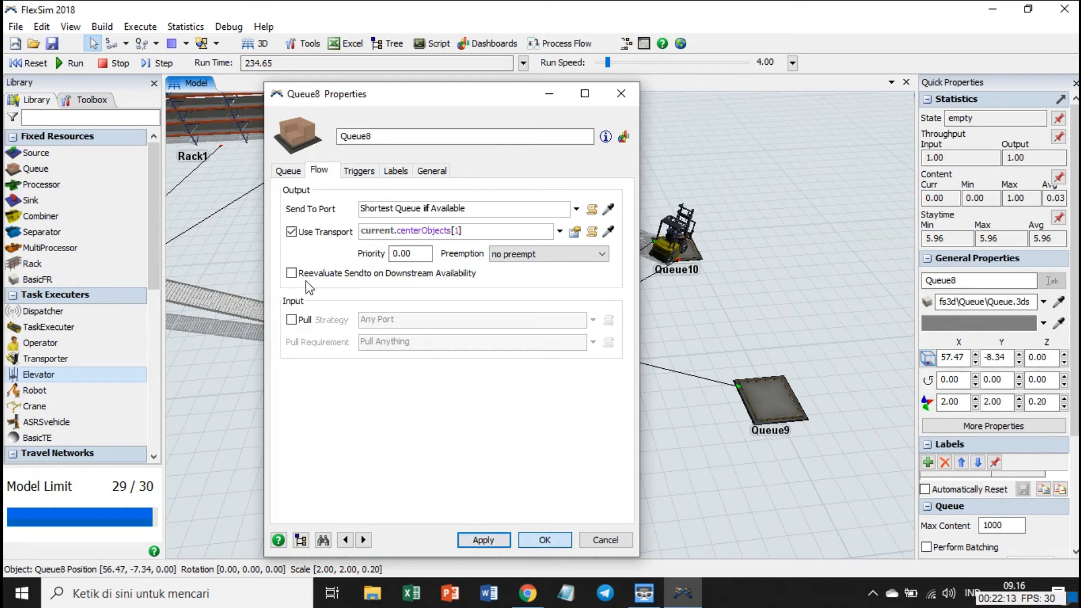
click(544, 539)
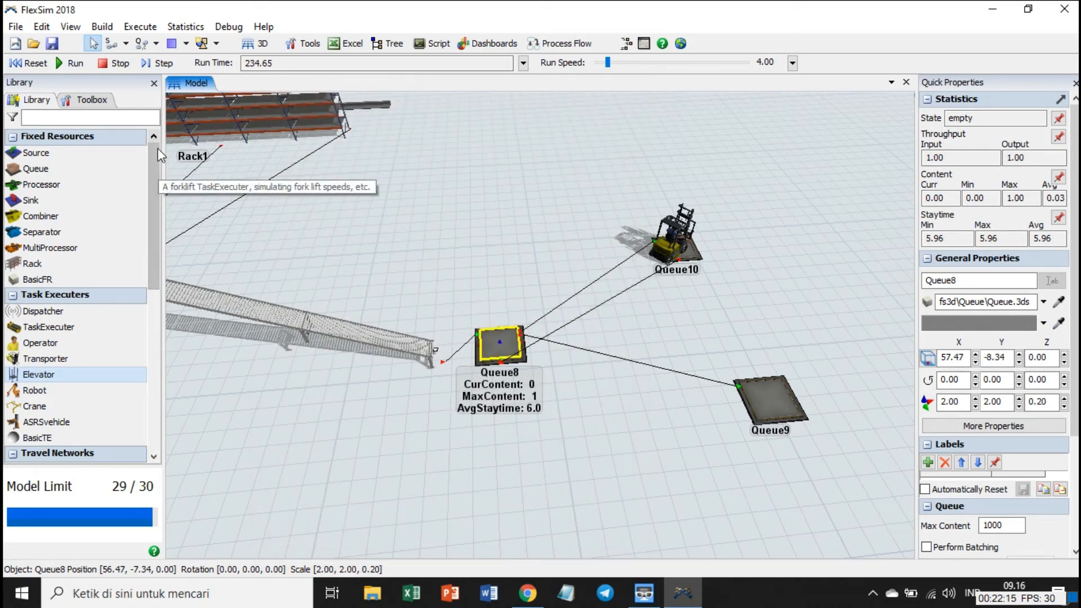
Rerun the simulation from a reset at a run speed of 375 to check Queue8's distribution, and reset the model.
click(29, 66)
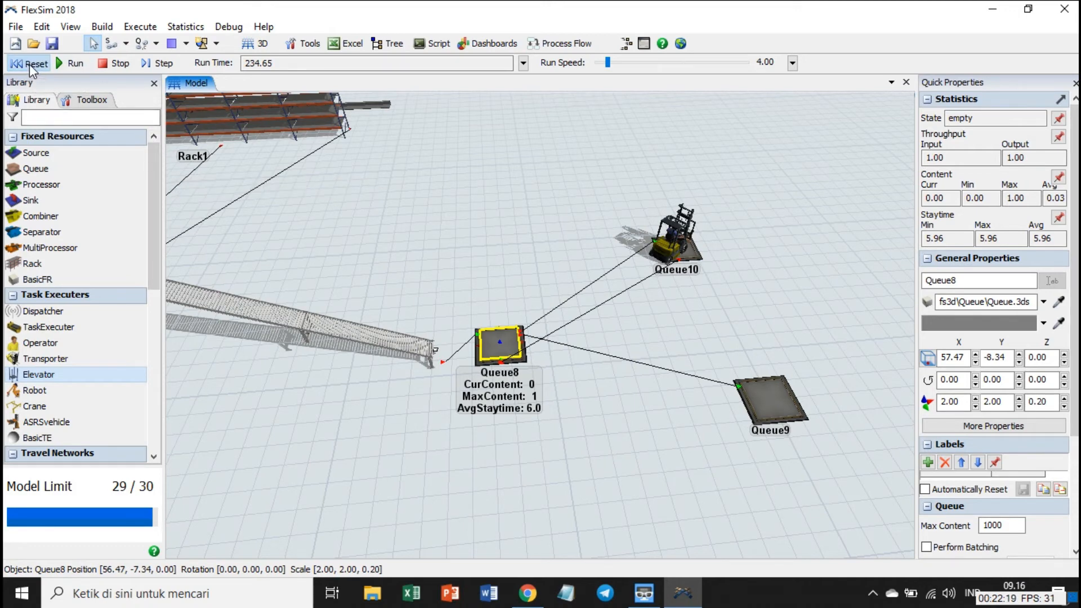
click(74, 68)
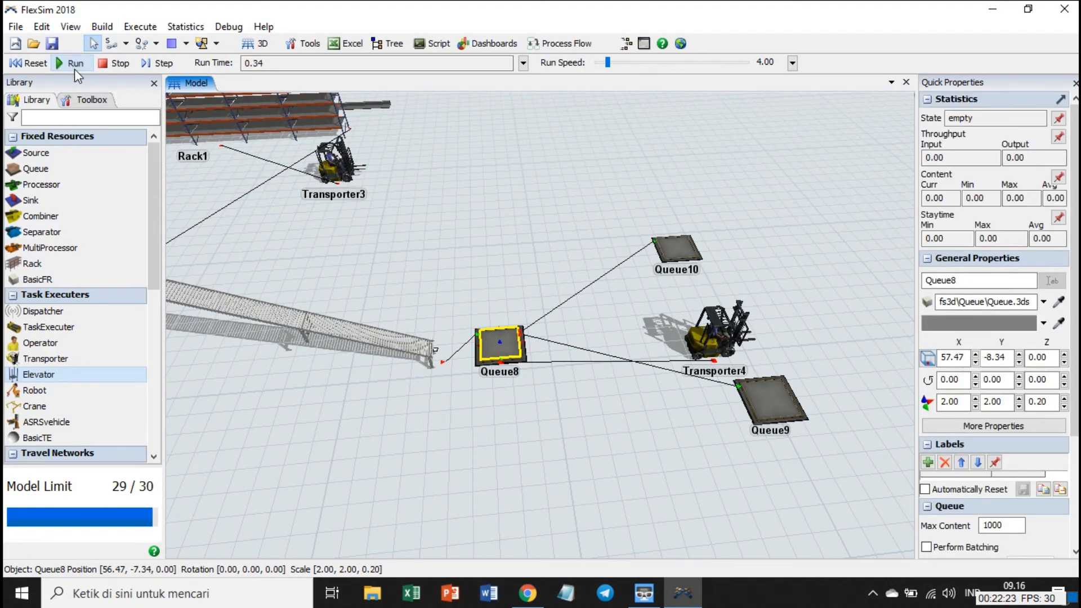
drag(464, 194, 504, 93)
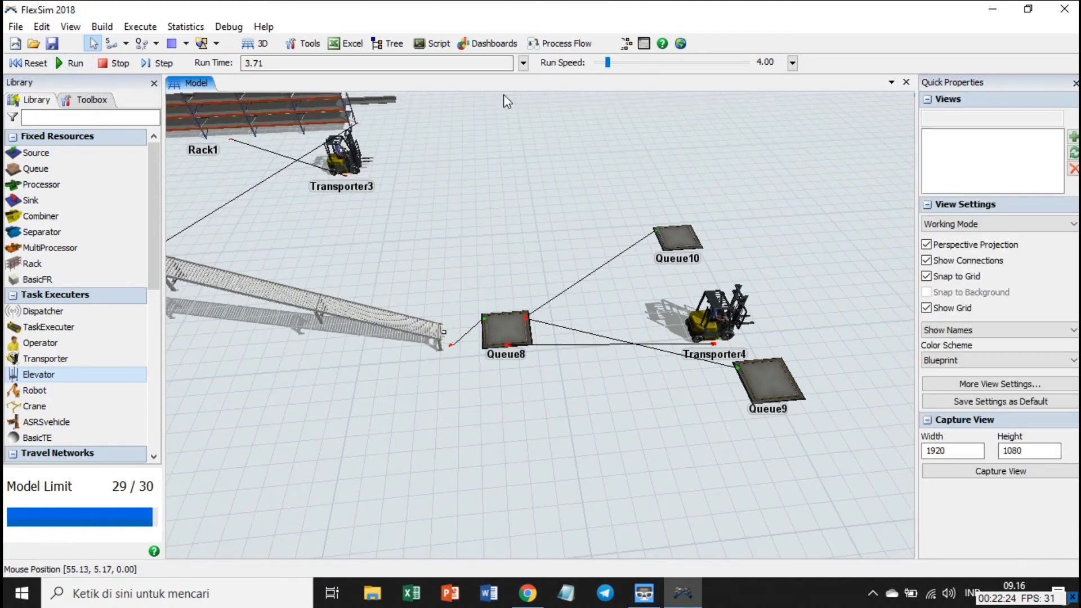
click(619, 63)
drag(628, 64, 631, 63)
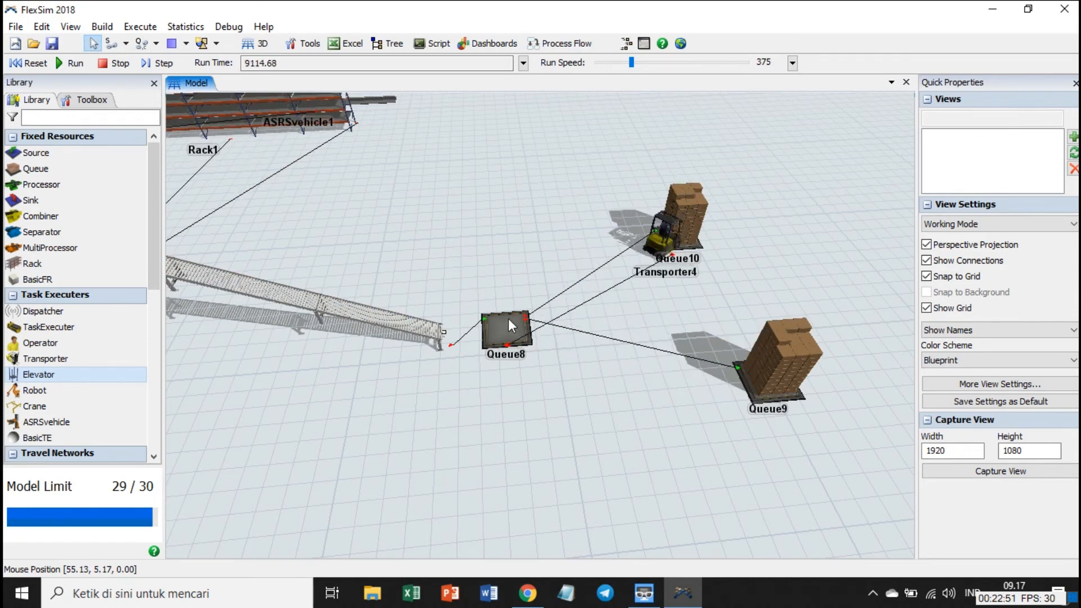
click(103, 65)
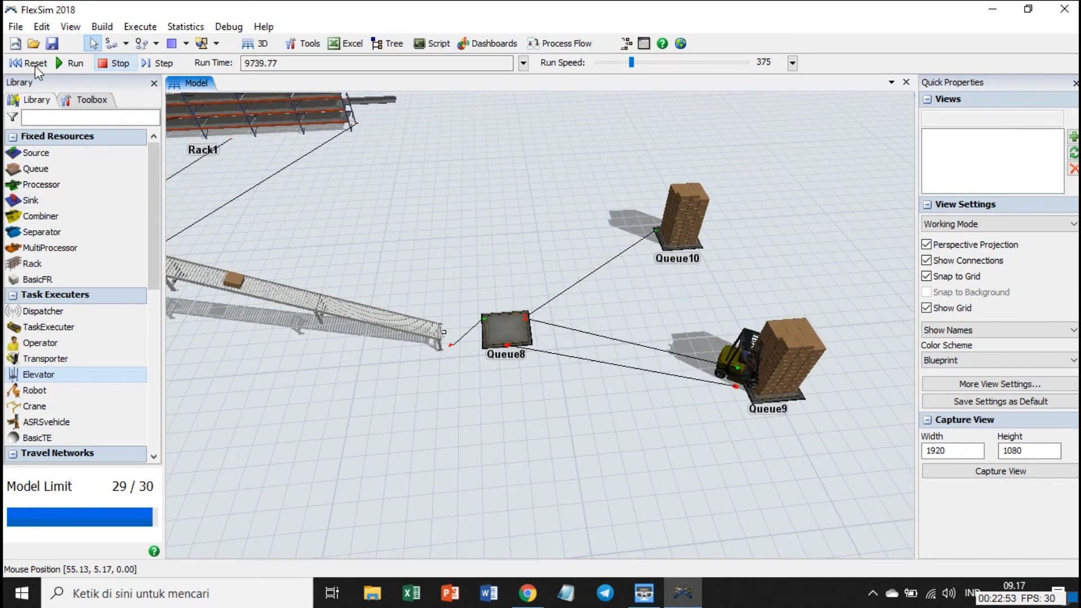
click(28, 63)
Choose By Time of Day as the Send To Port rule in Queue8's flow properties.
double_click(507, 326)
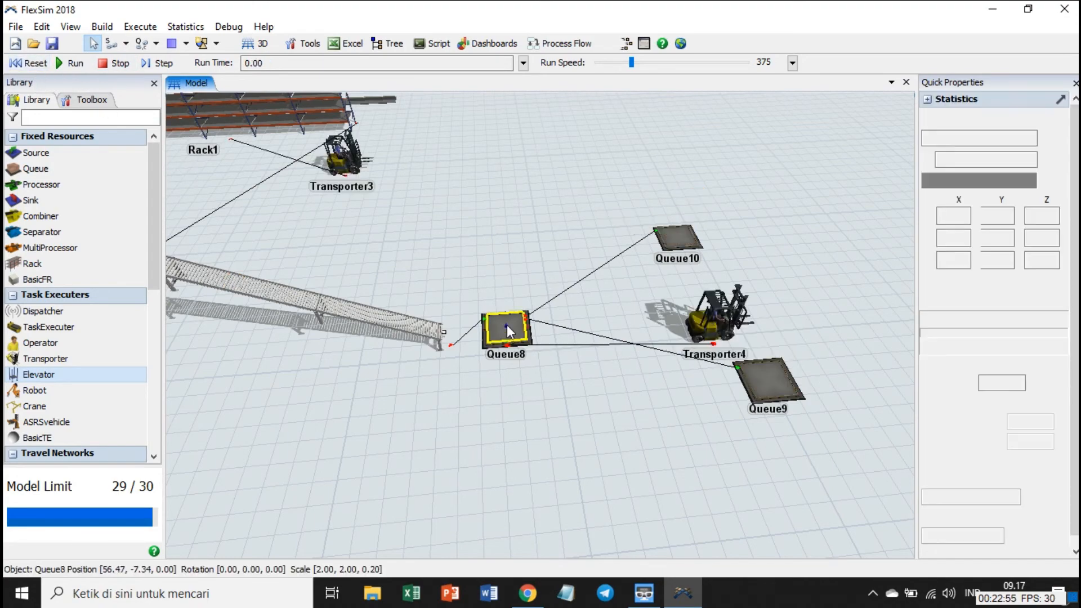
click(320, 170)
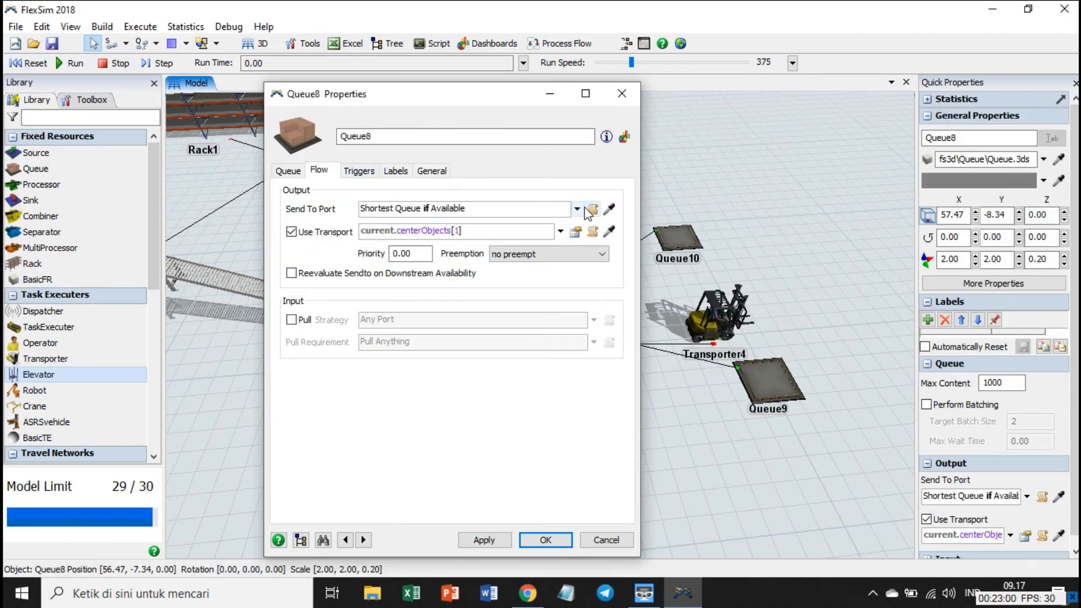
click(577, 209)
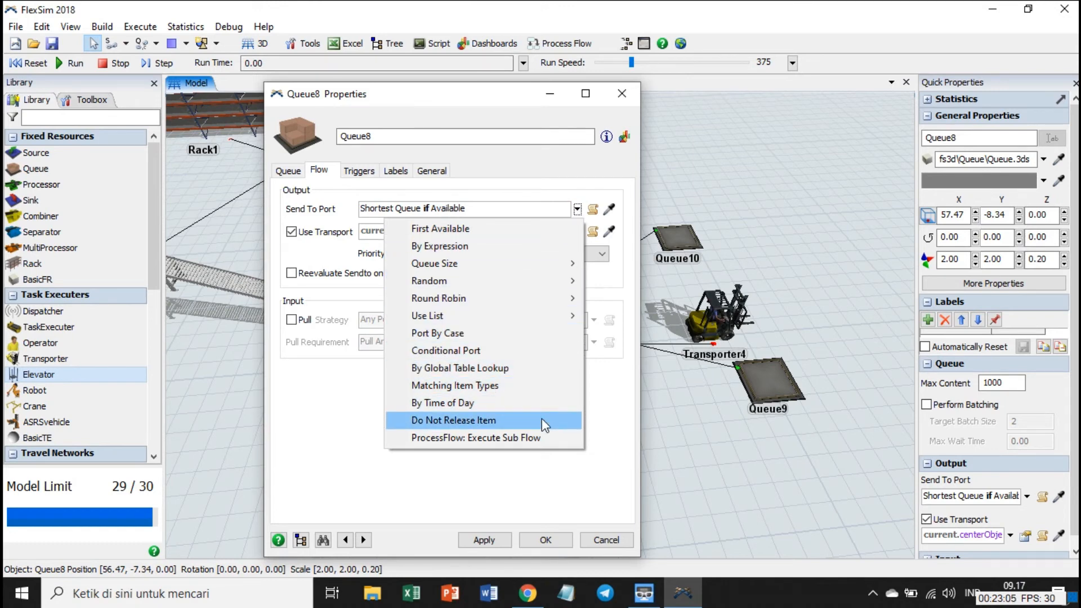
click(534, 403)
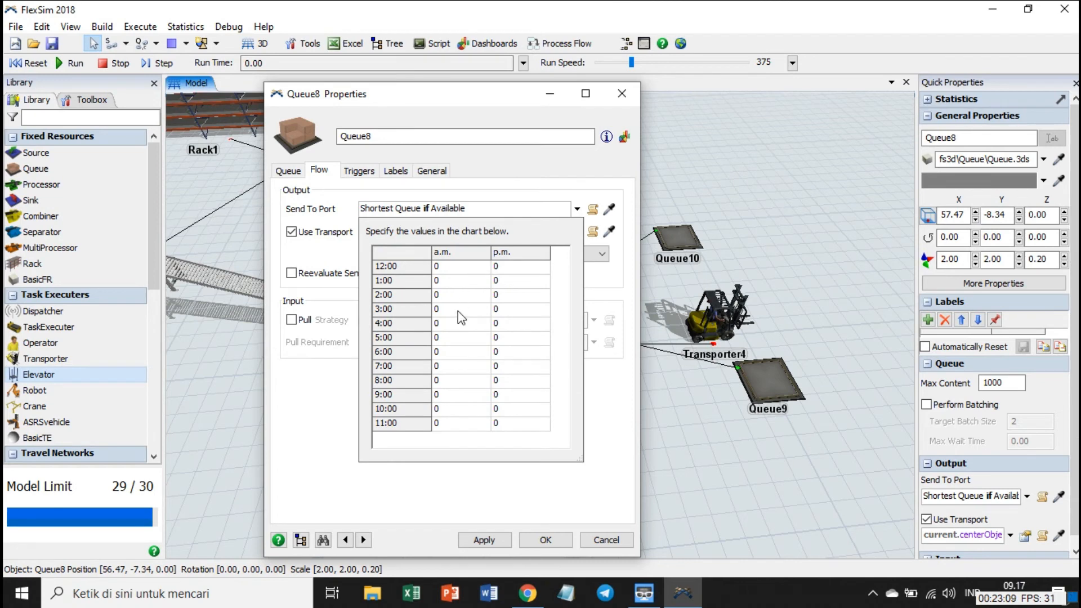
Fill Queue8's a.m. port chart with 1 at 8:00 and 2 at 9:00, 10:00 and 11:00, and apply it.
click(453, 383)
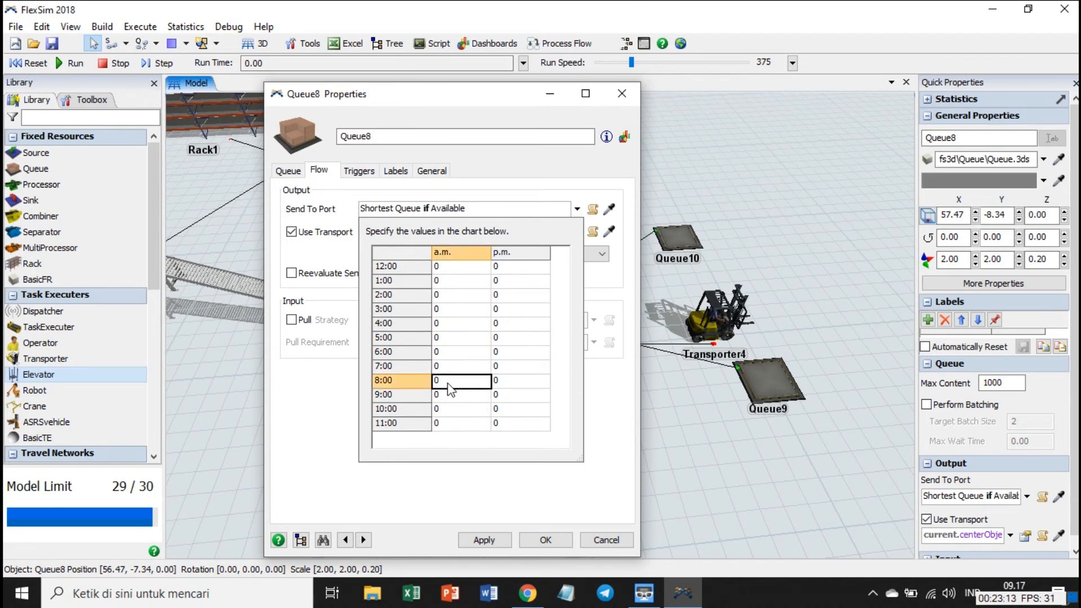
text(1)
click(455, 395)
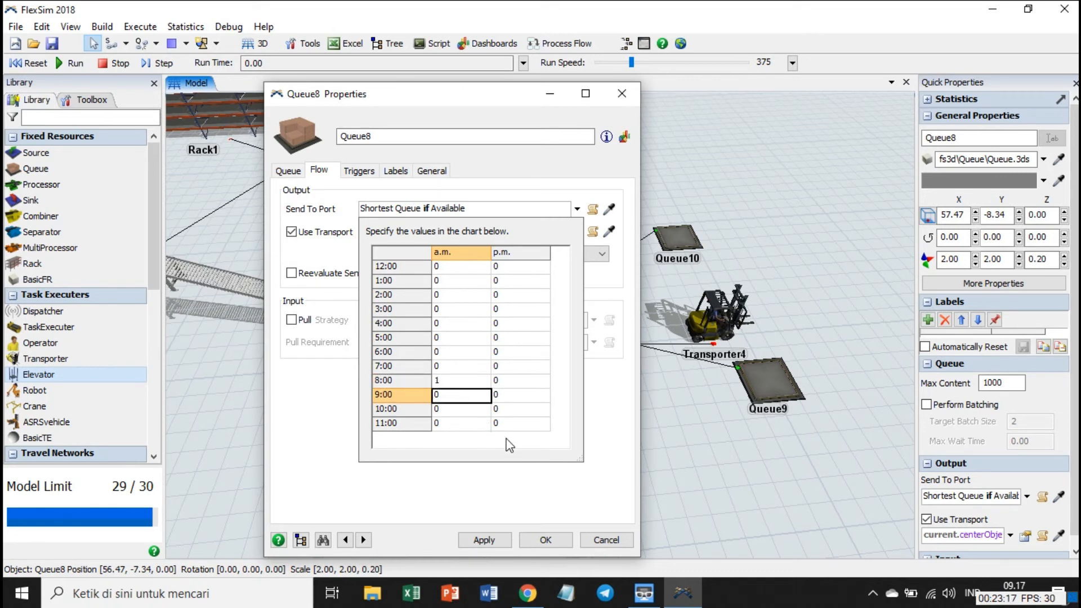
text(2)
click(451, 413)
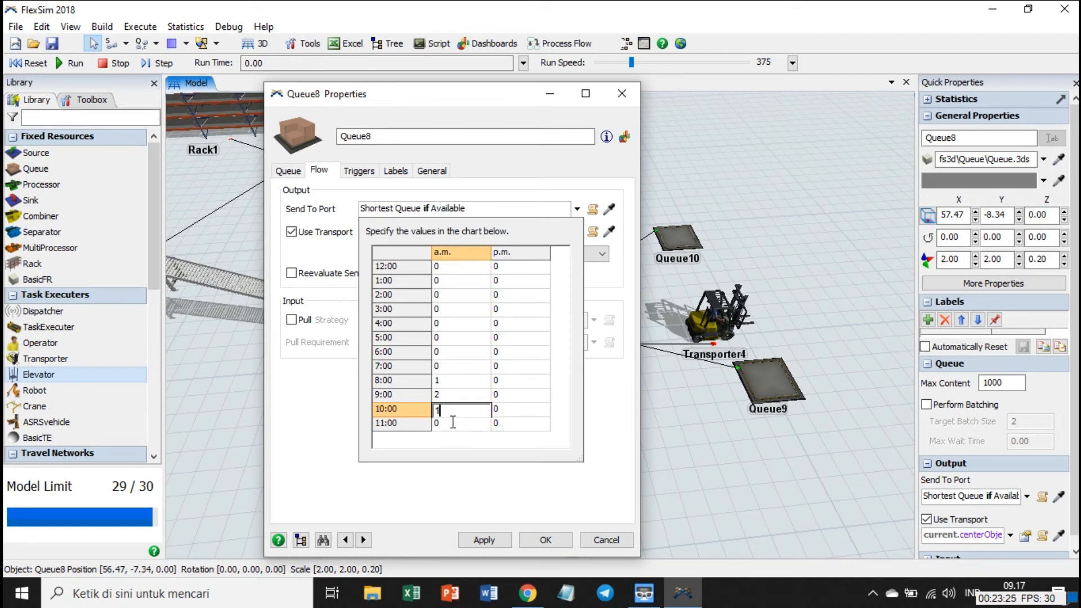
click(449, 426)
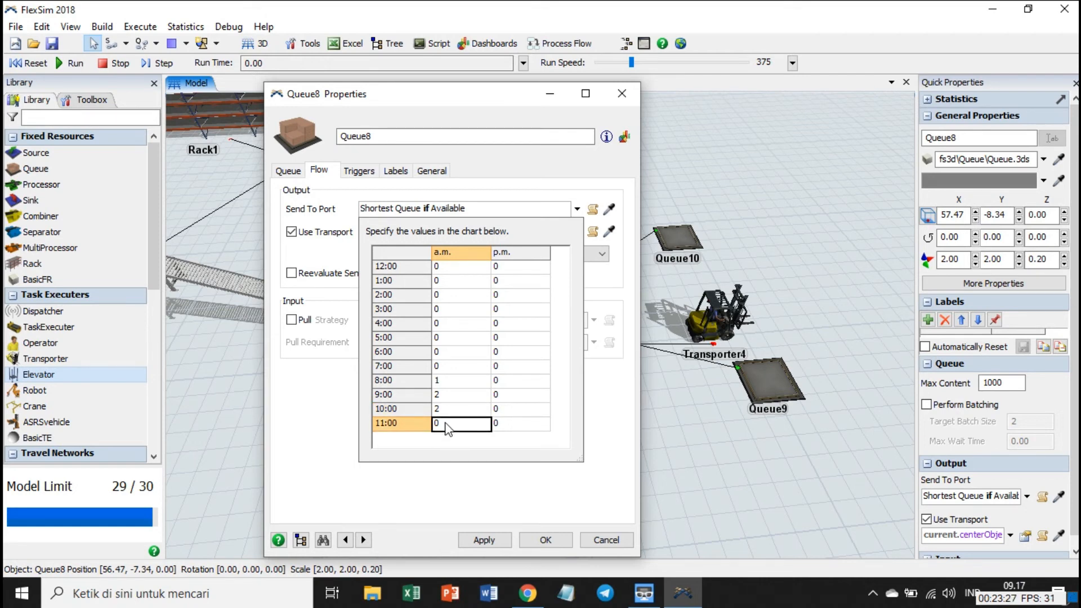
text(2)
click(485, 540)
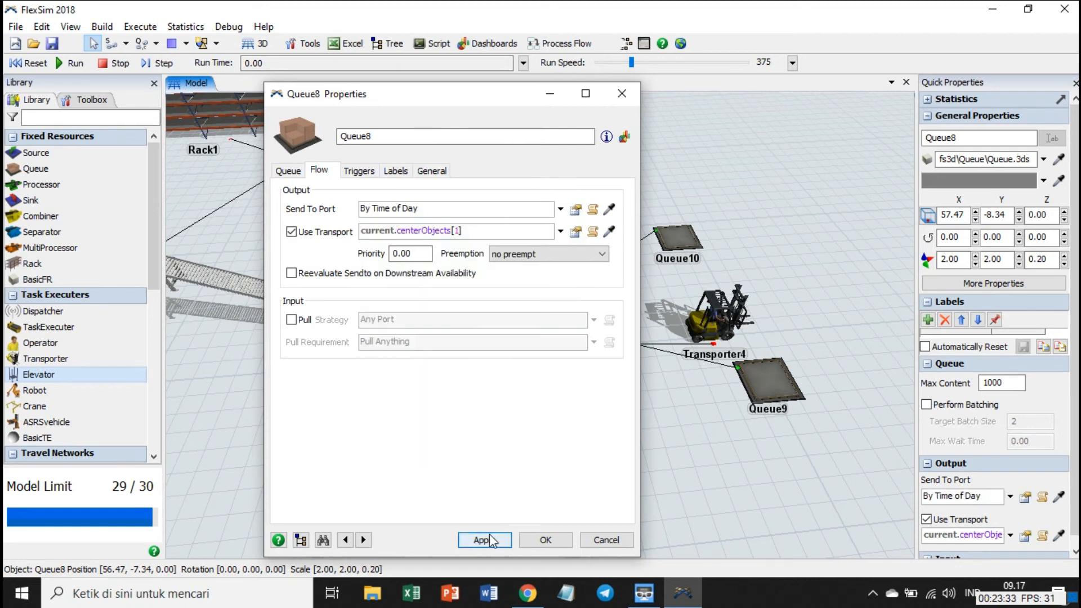
click(540, 541)
Show the run time as Date and Time, and rerun the simulation from a reset past noon to check Queue8's hourly distribution.
click(461, 451)
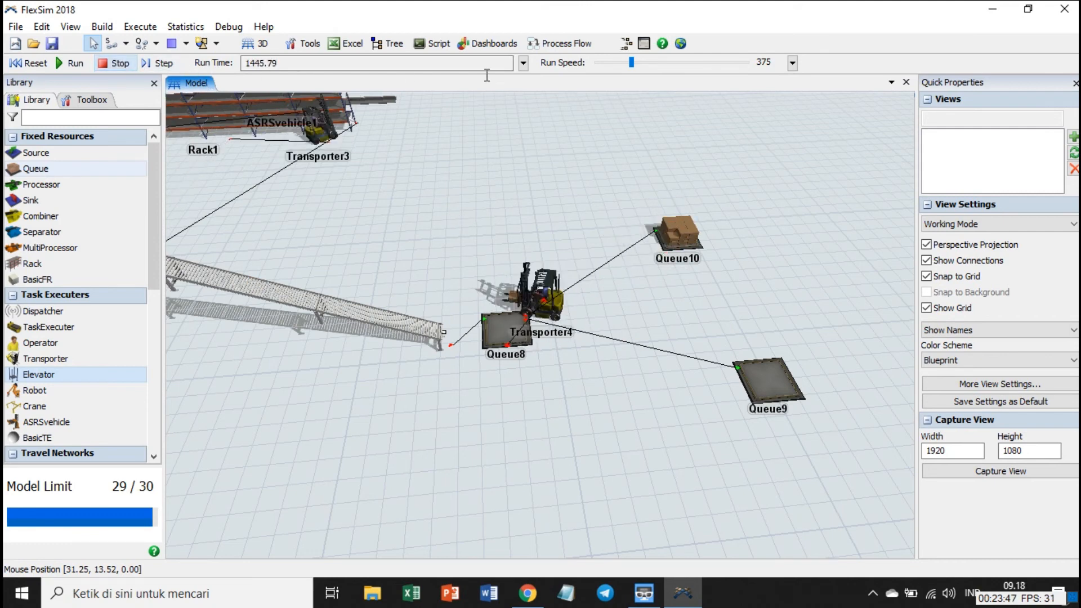
click(523, 63)
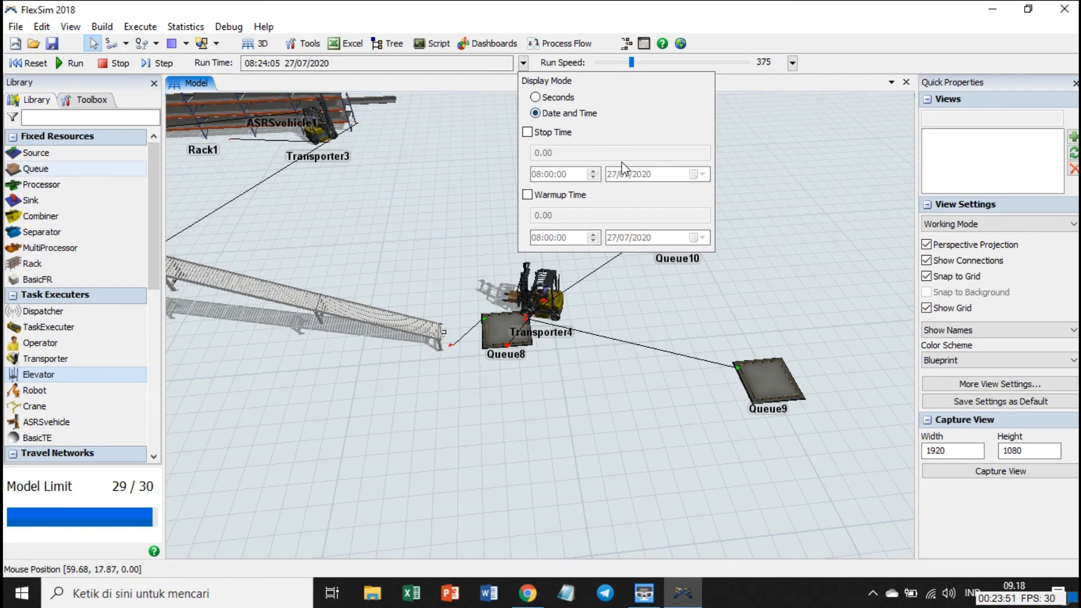
click(441, 179)
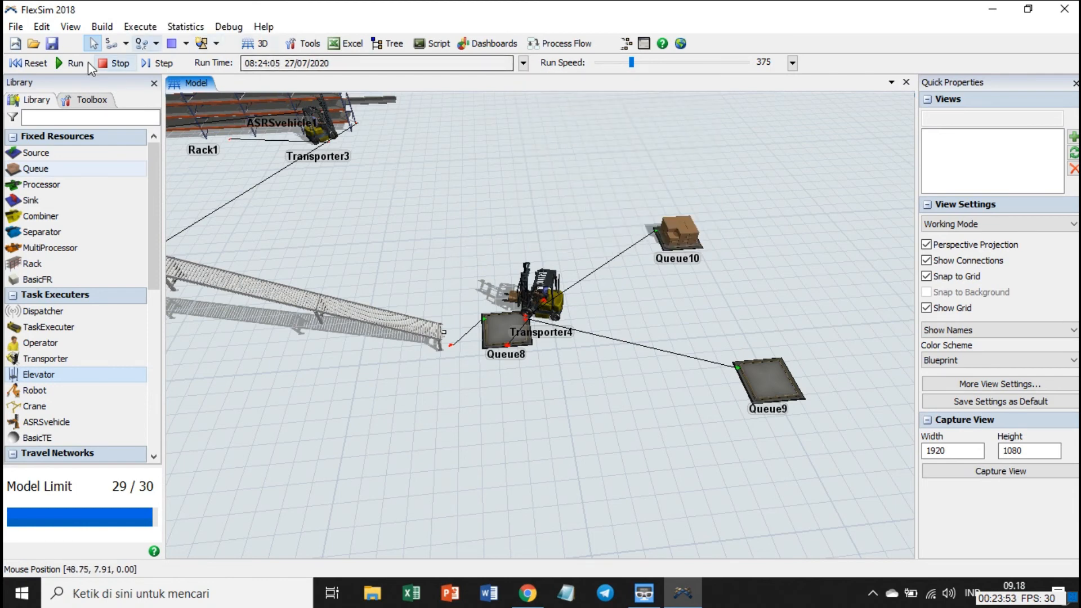
click(29, 58)
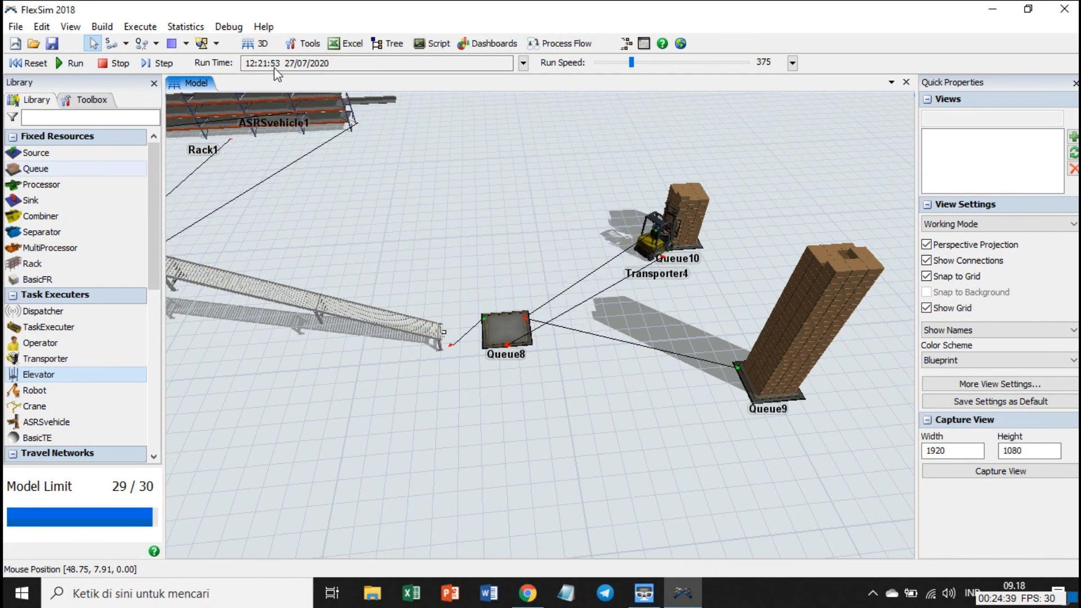
click(118, 65)
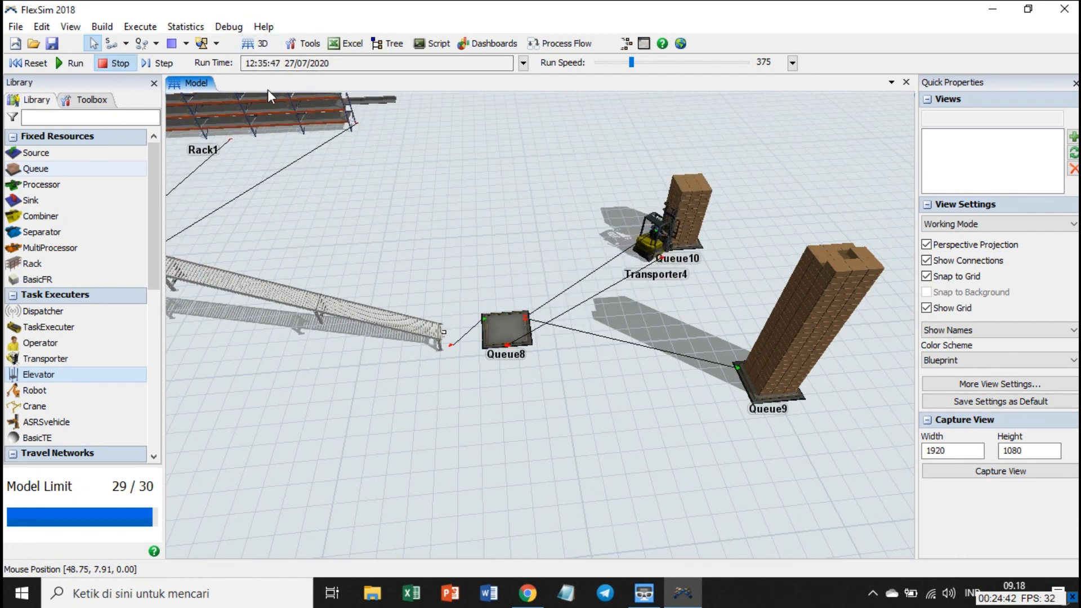
Review the By Time of Day port values in Queue8's flow properties and close the dialog.
click(512, 329)
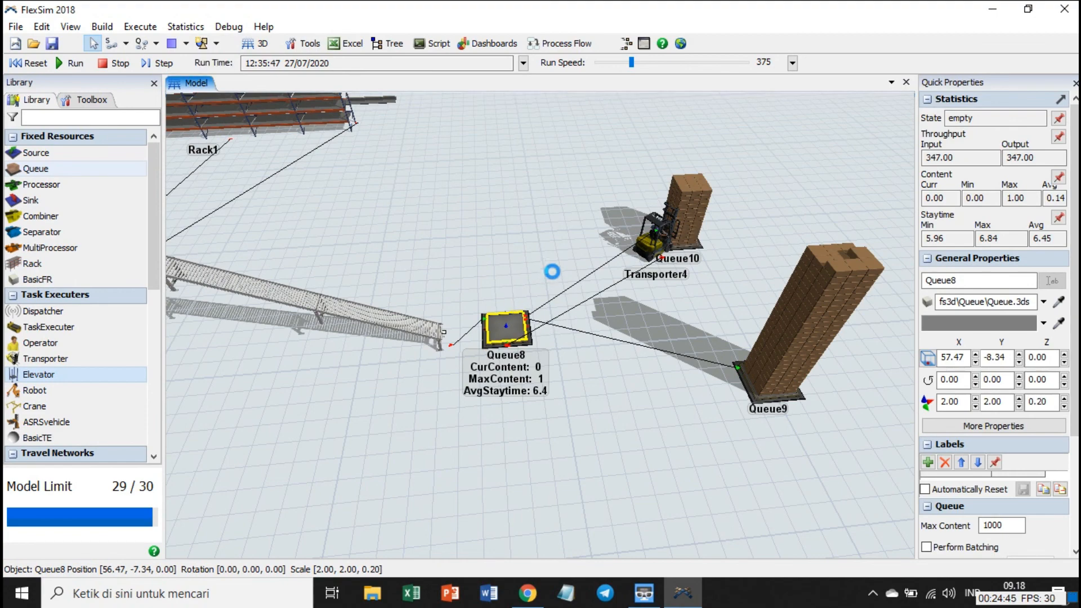
double_click(520, 327)
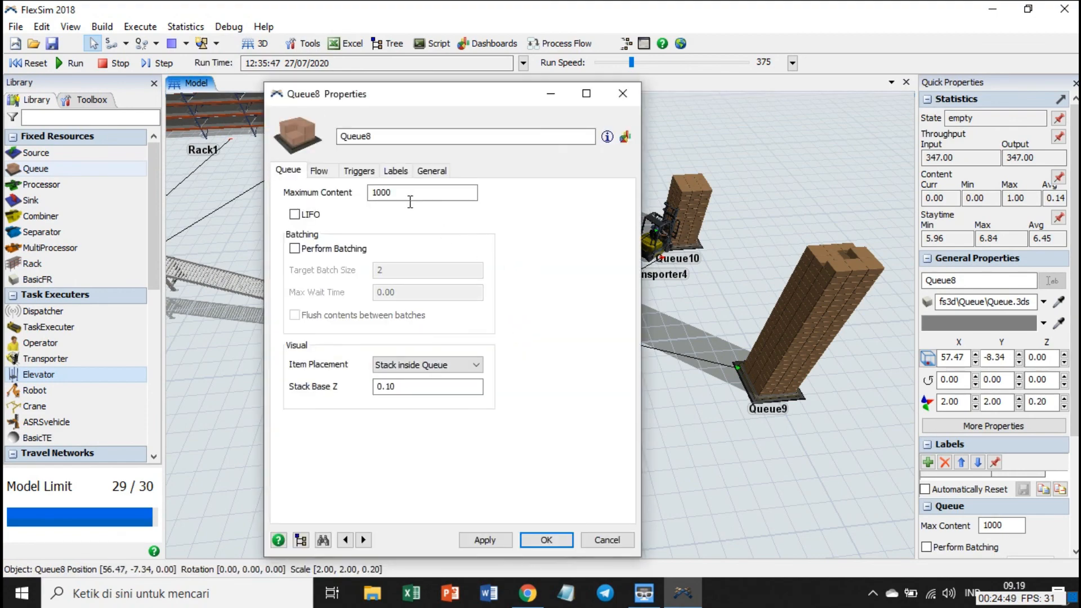
click(327, 176)
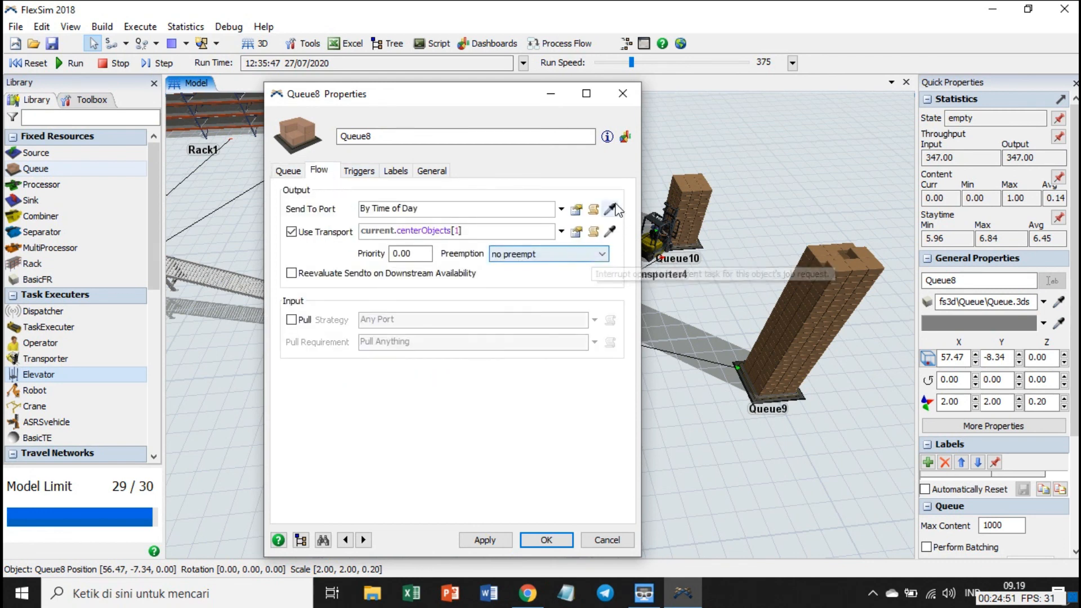
click(575, 211)
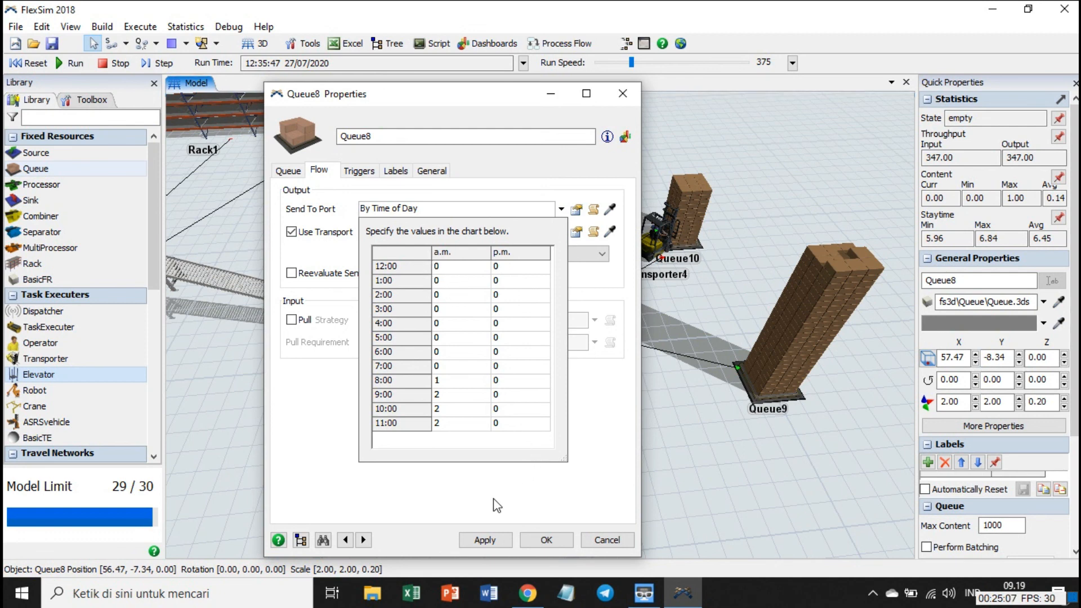
click(496, 541)
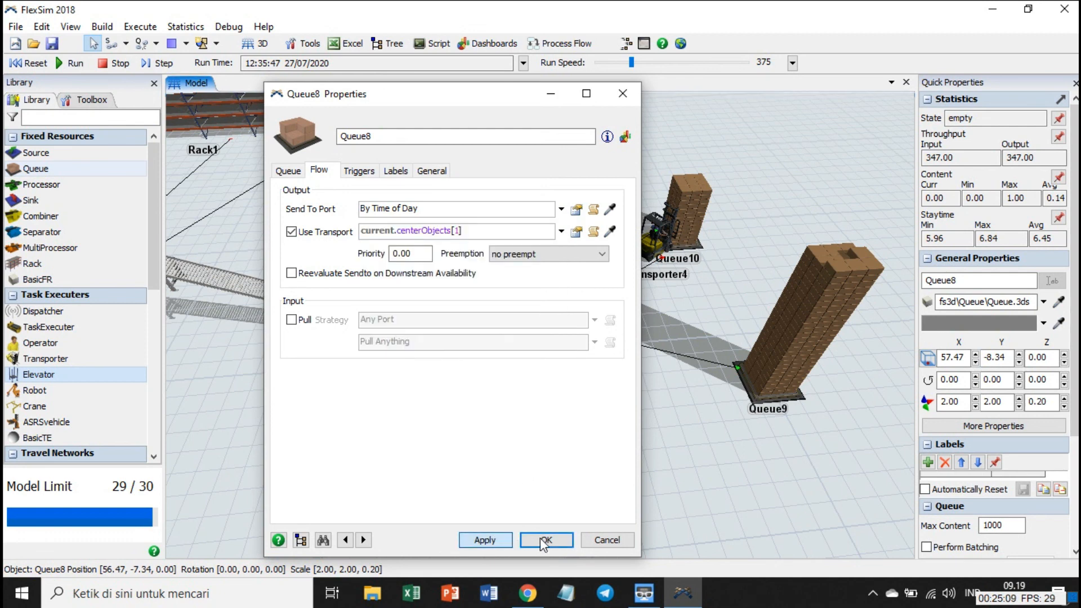
click(607, 539)
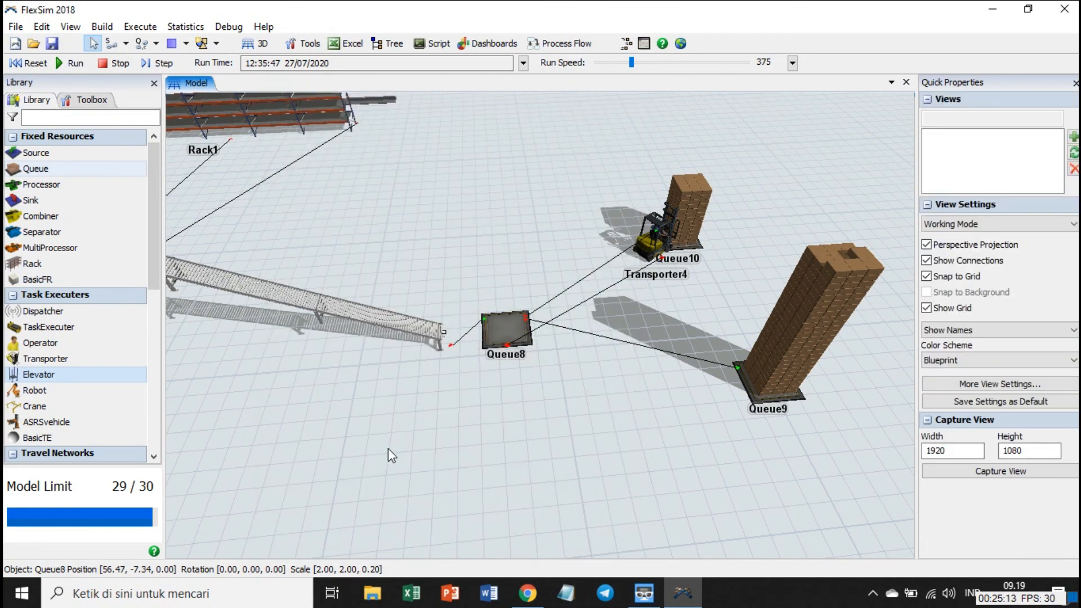
Survey the stopped model from Queue8 and the elevator back to the crane and source area.
scroll(357, 441, down, 5)
right_drag(449, 458, 546, 390)
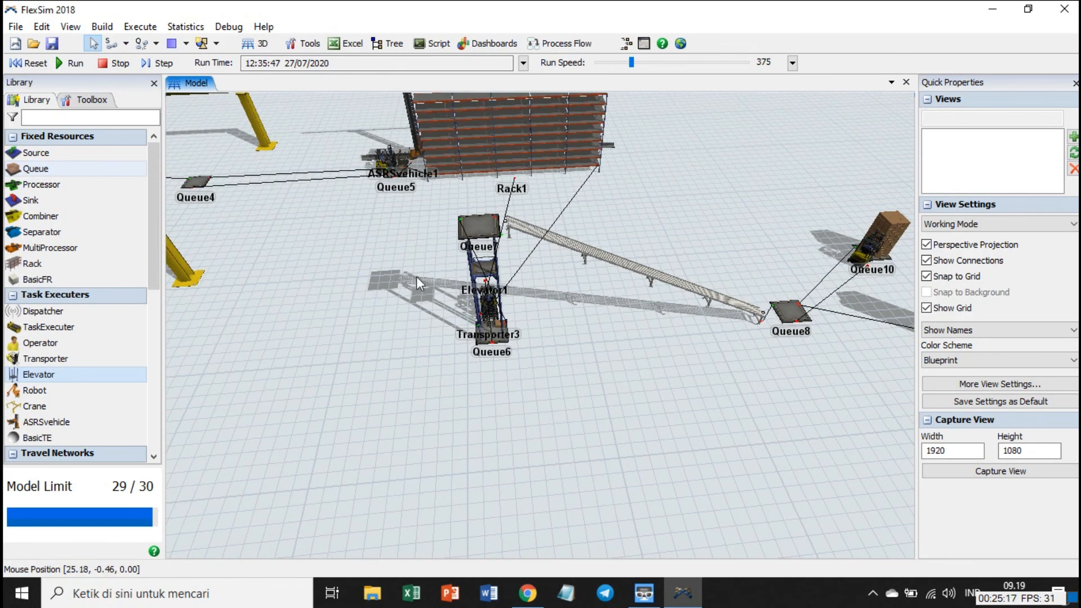
right_drag(416, 276, 575, 305)
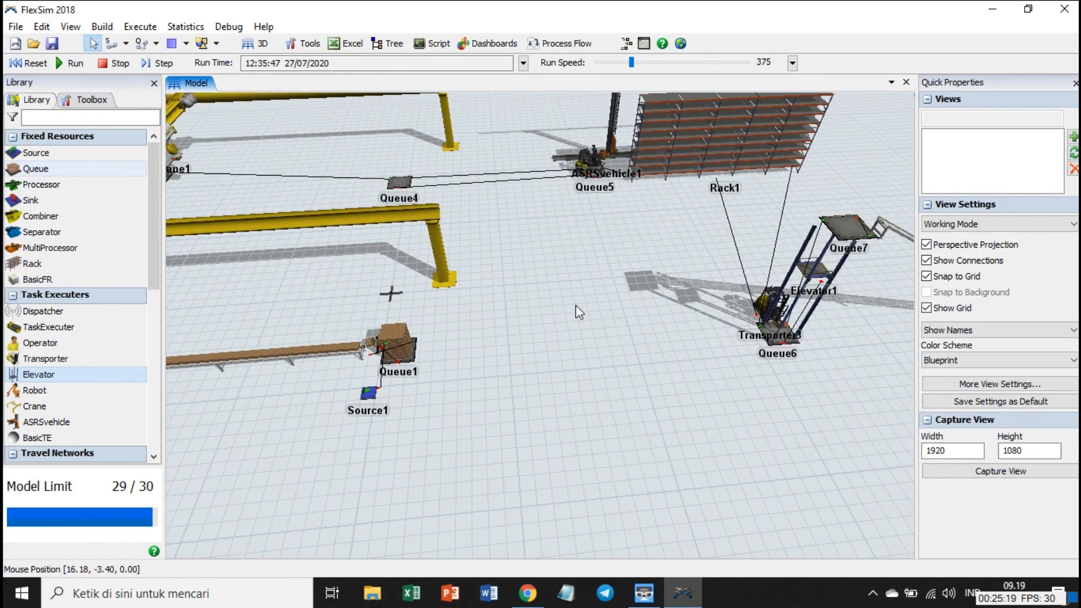
scroll(576, 305, down, 2)
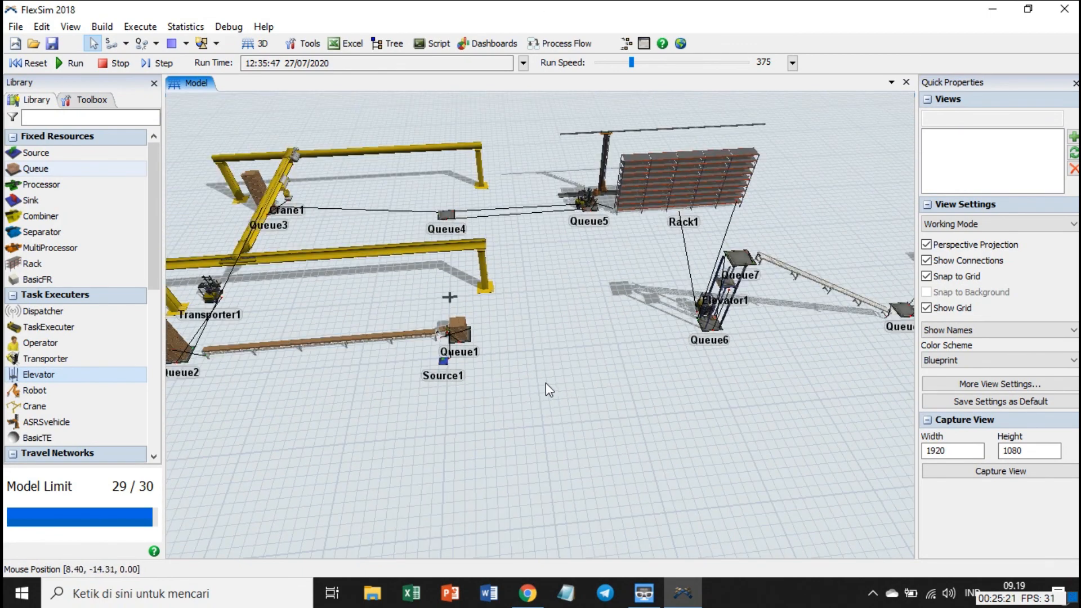
drag(545, 383, 572, 384)
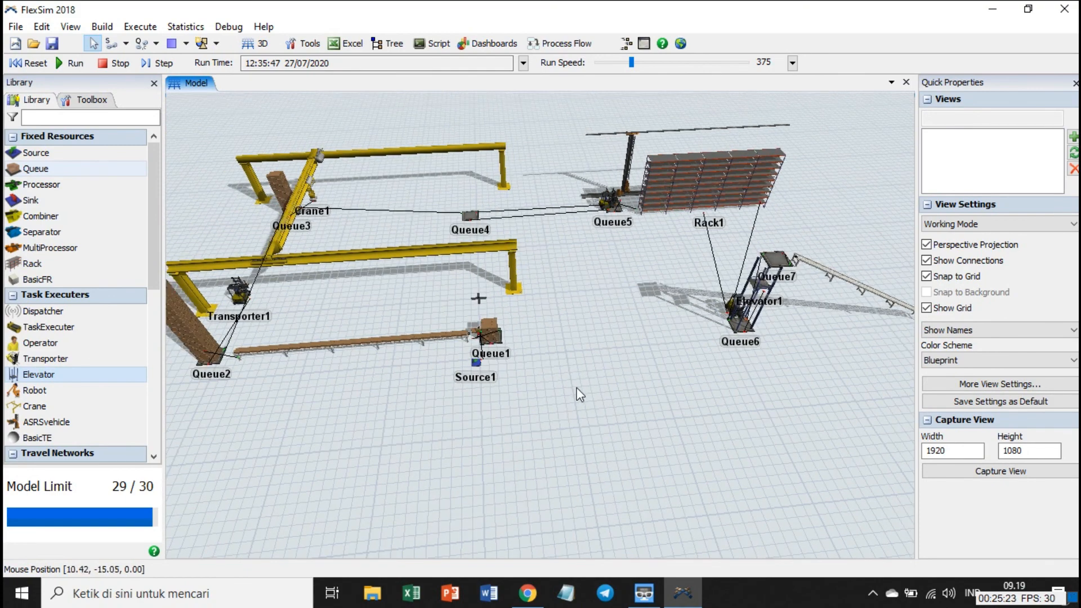
drag(589, 398, 761, 465)
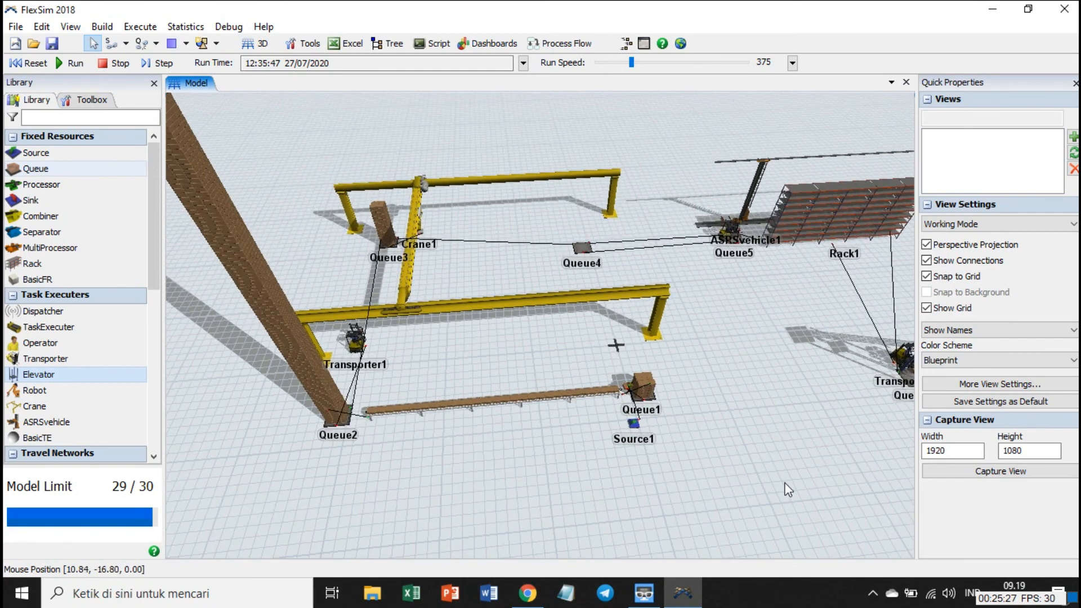